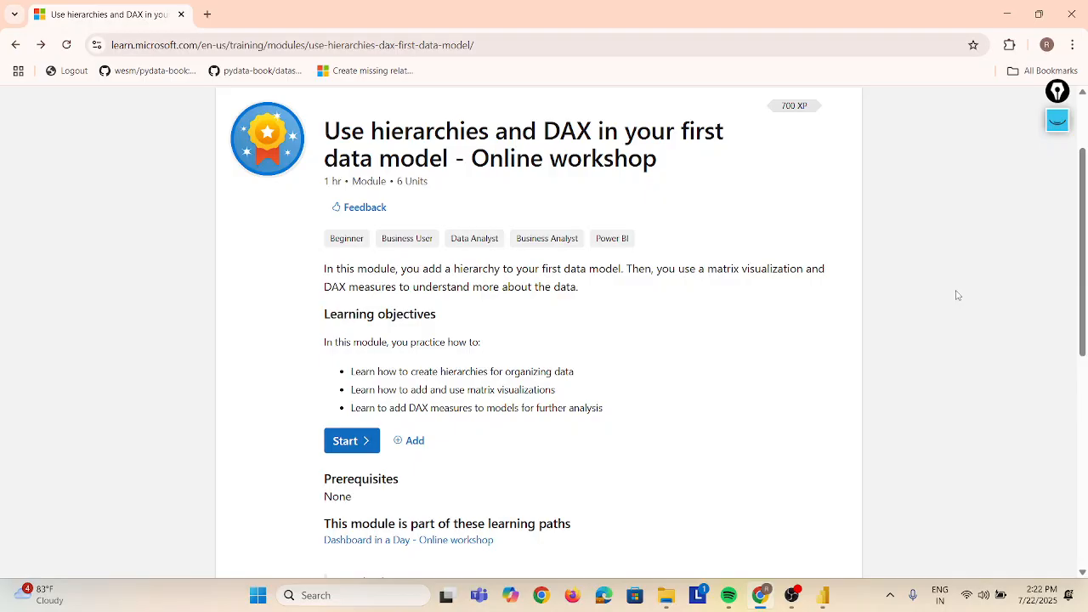
- Review the overview and unit list of the hierarchies and DAX workshop module, and start the module
scroll(957, 295, down, 3)
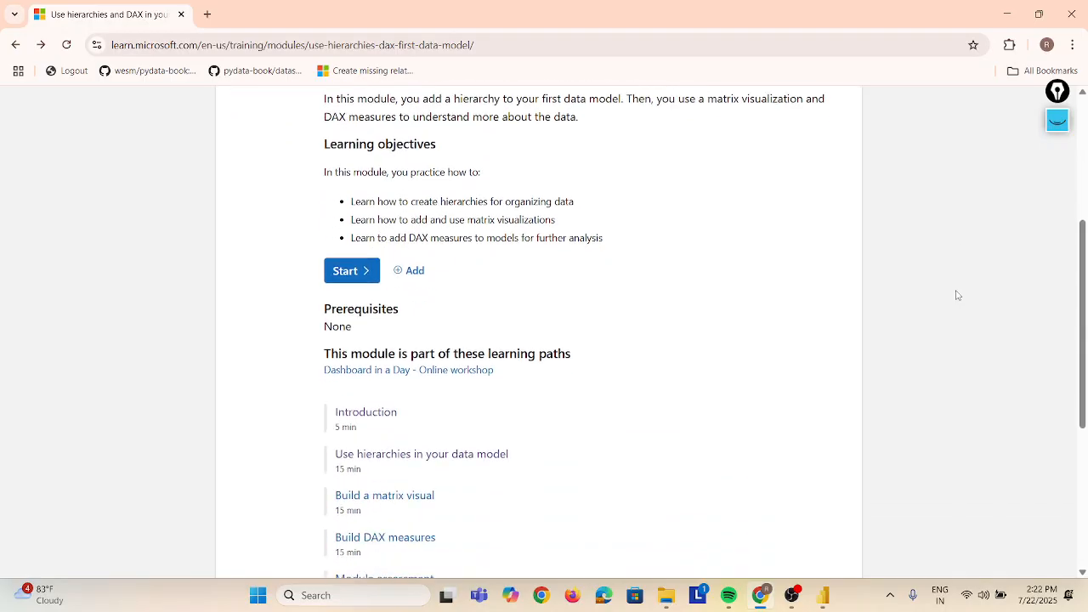
scroll(957, 295, down, 1)
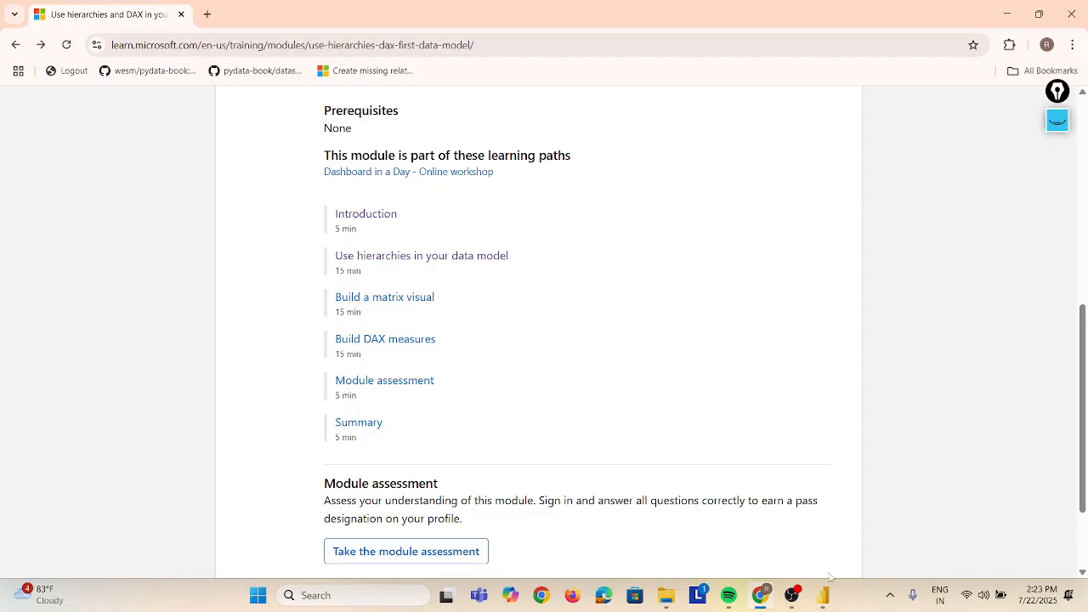
click(825, 599)
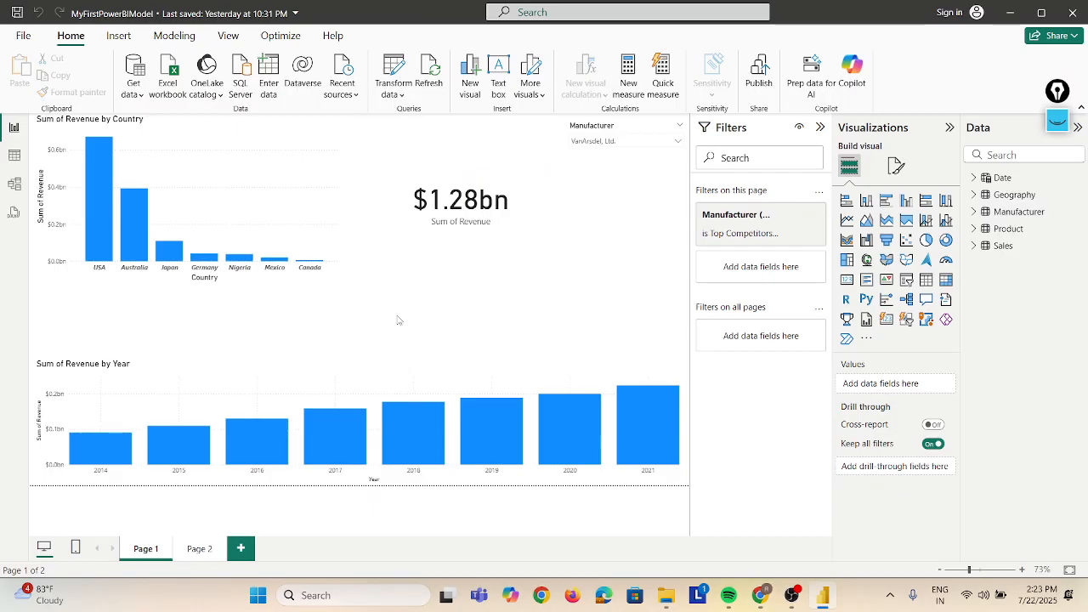
key(alt+Tab)
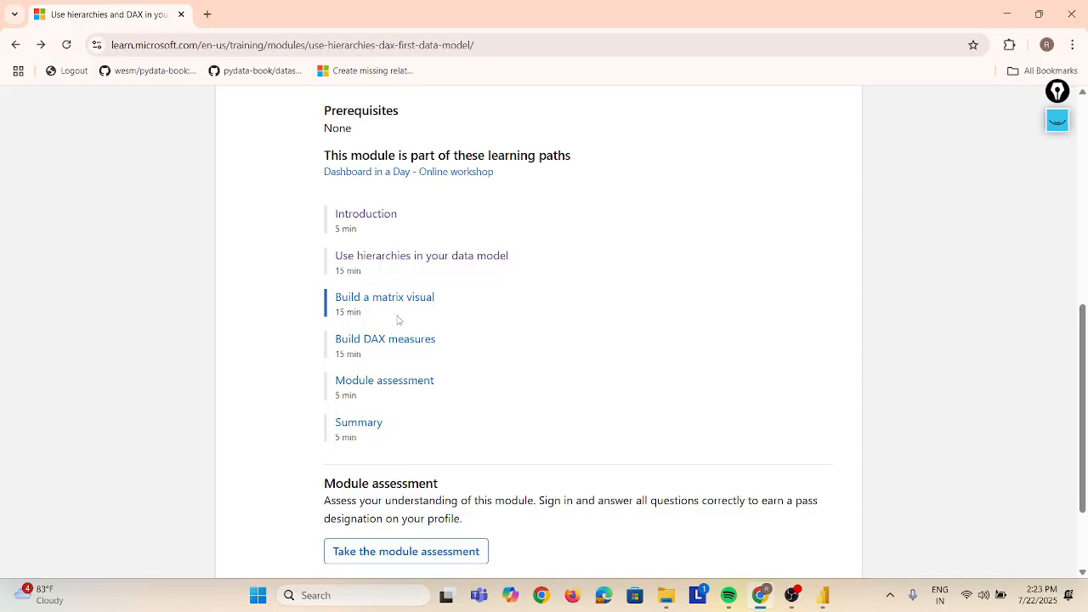
scroll(397, 320, down, 2)
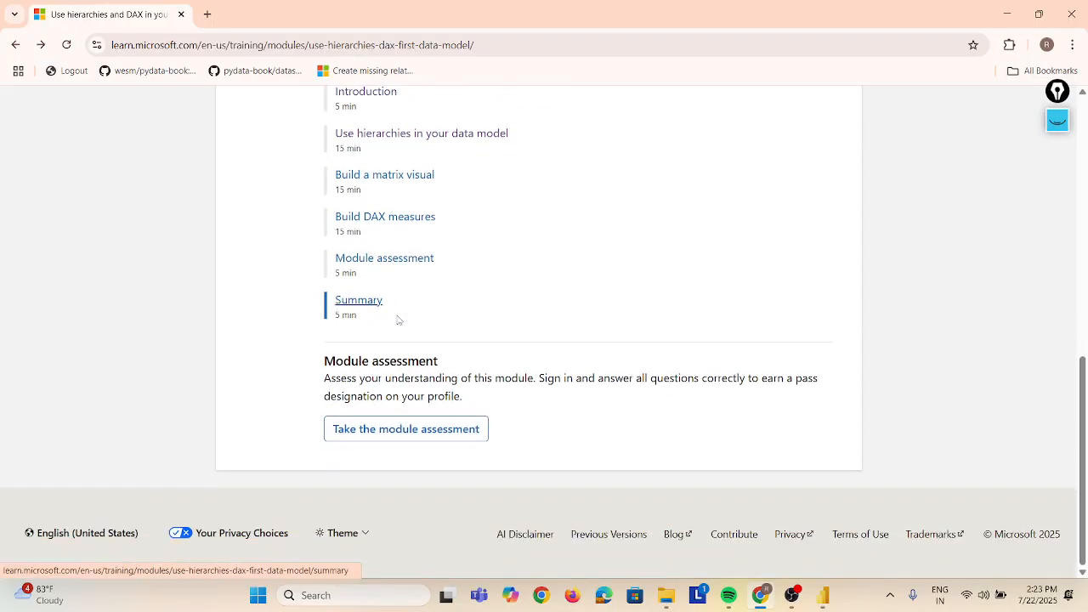
scroll(397, 319, up, 2)
scroll(397, 319, up, 3)
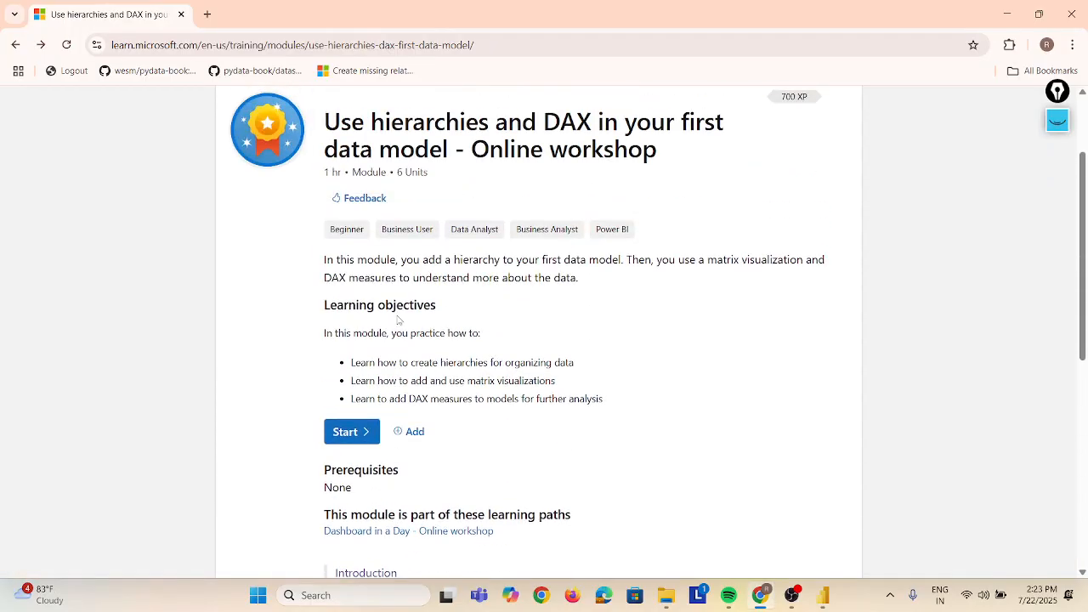
click(372, 432)
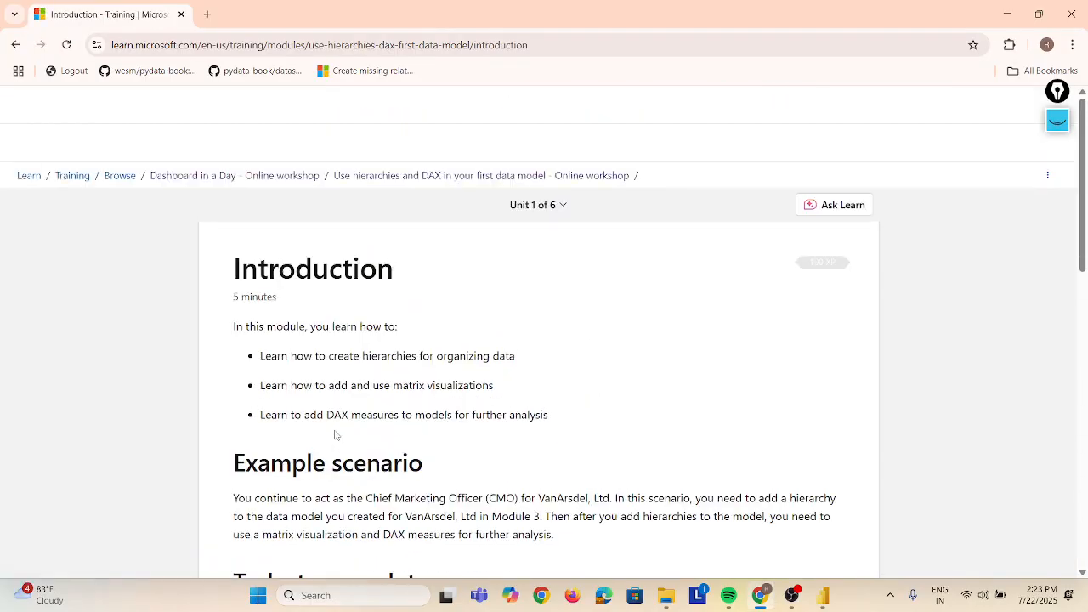
- Read the Introduction unit's scenario, tasks and goals, and continue to the unit "Use hierarchies in your data model"
scroll(369, 418, down, 2)
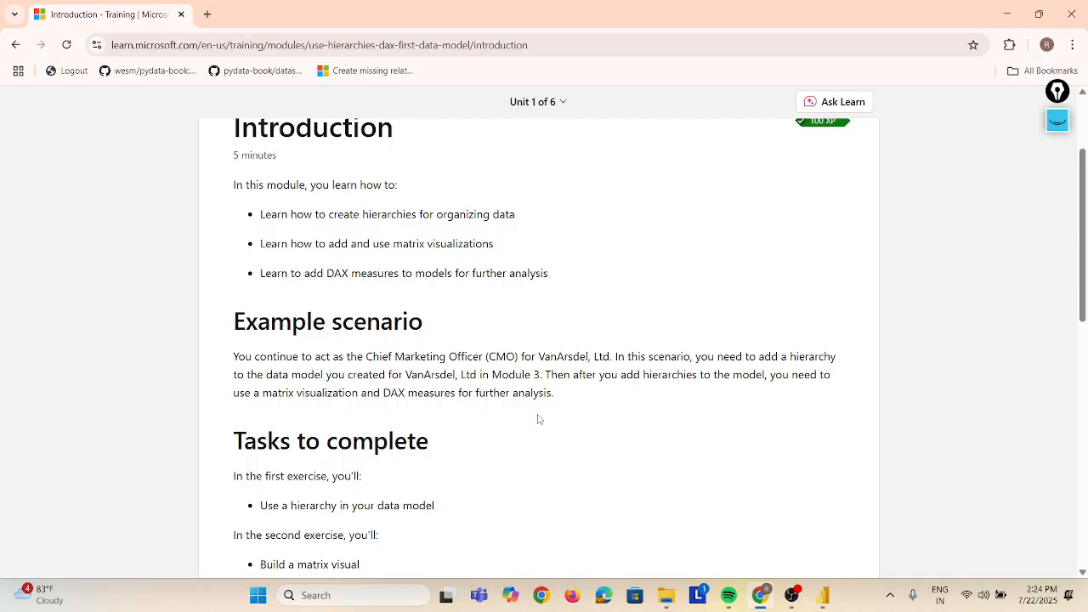
scroll(538, 418, down, 3)
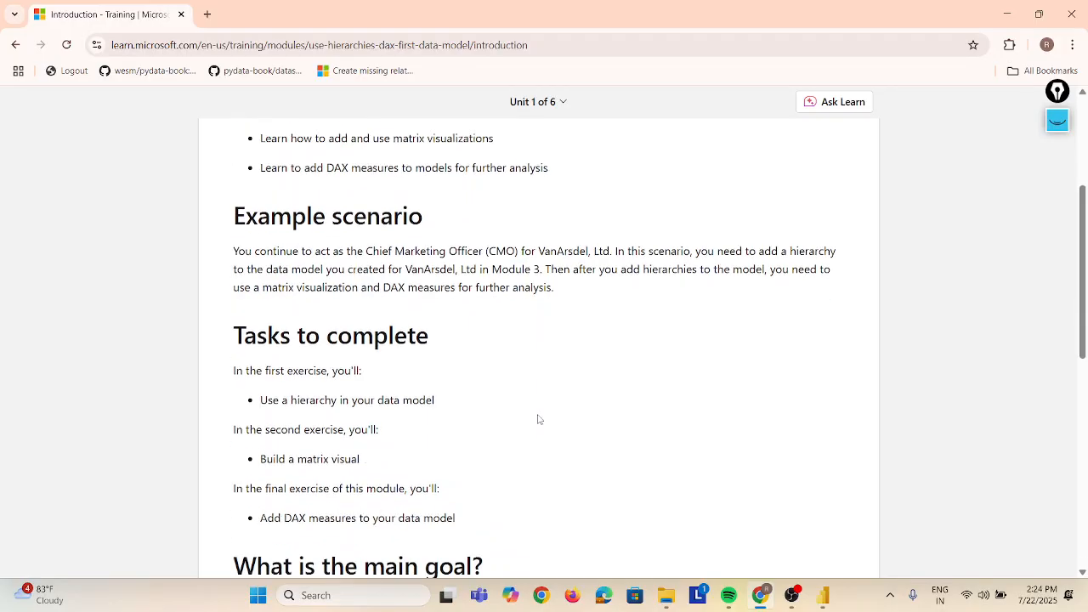
scroll(538, 418, down, 1)
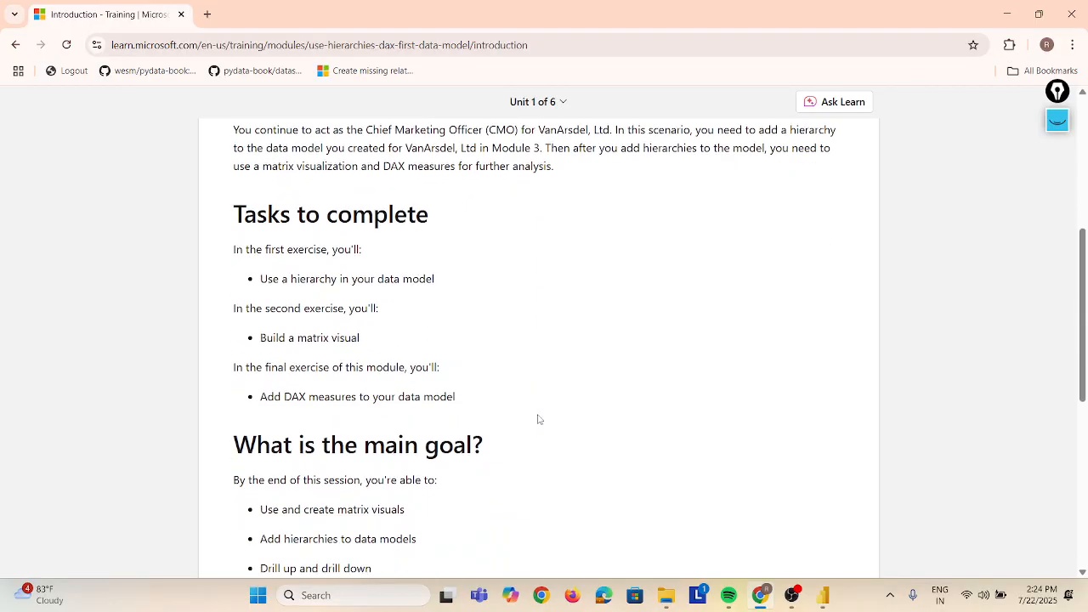
scroll(538, 418, down, 4)
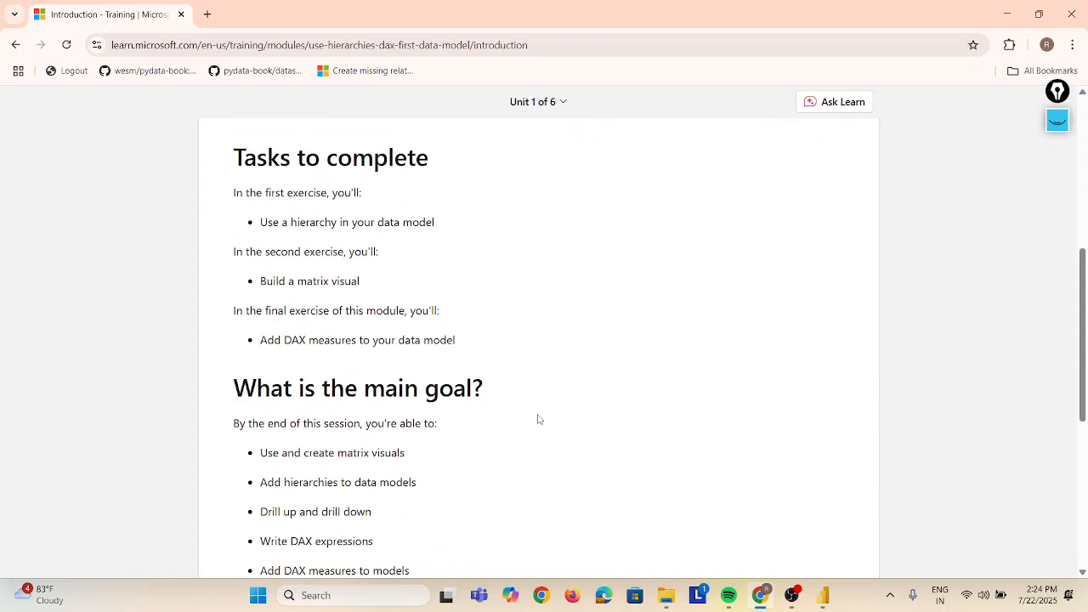
scroll(539, 419, down, 1)
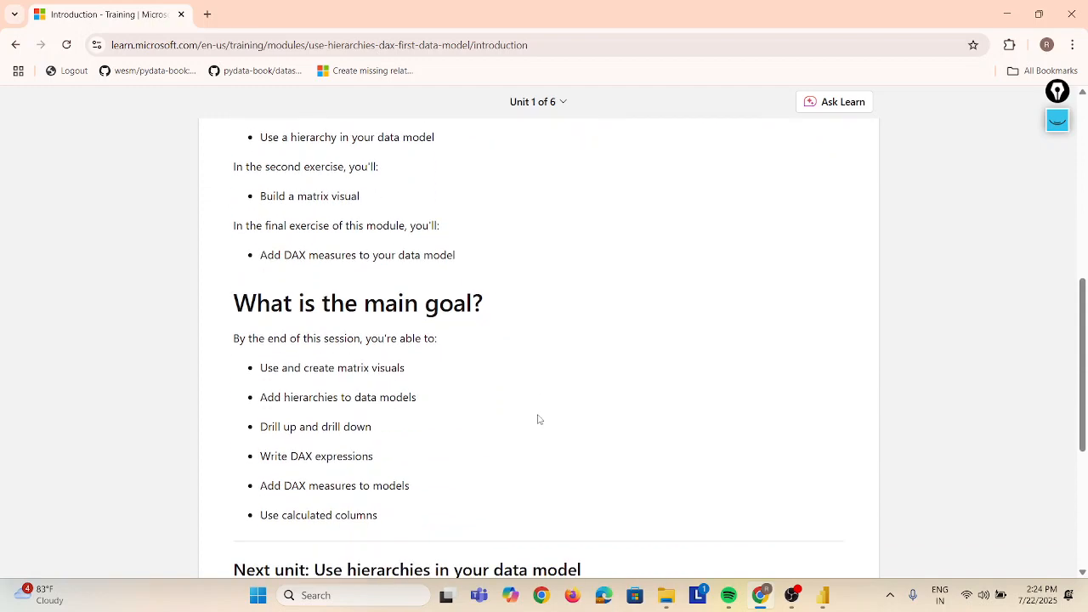
scroll(538, 418, down, 6)
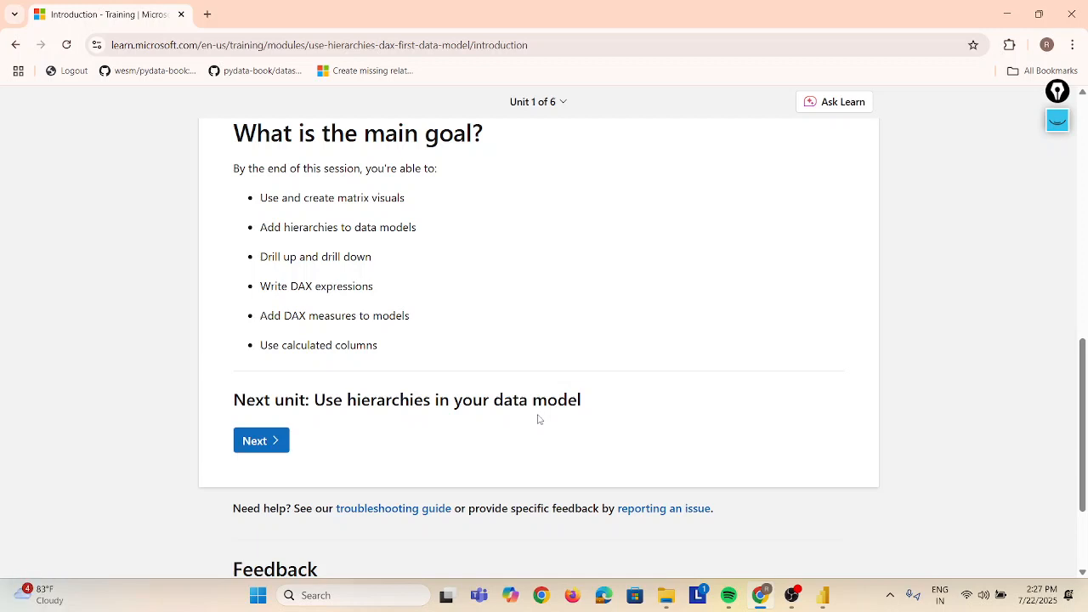
click(260, 441)
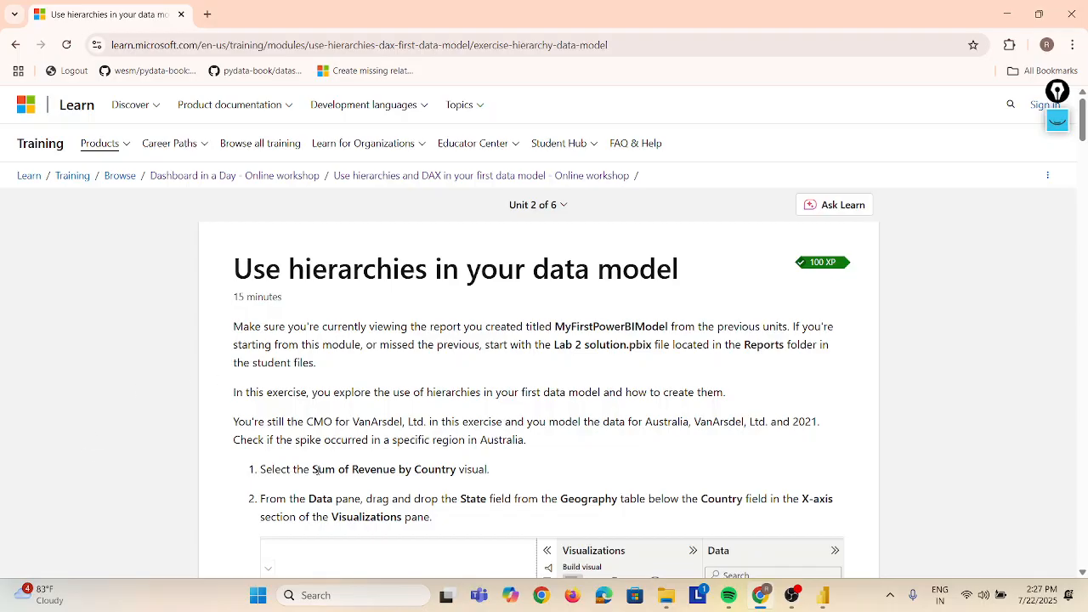
- Following the exercise, switch to Power BI Desktop and add Geography's State field below Country on the X-axis of the Sum of Revenue by Country chart
scroll(323, 470, down, 2)
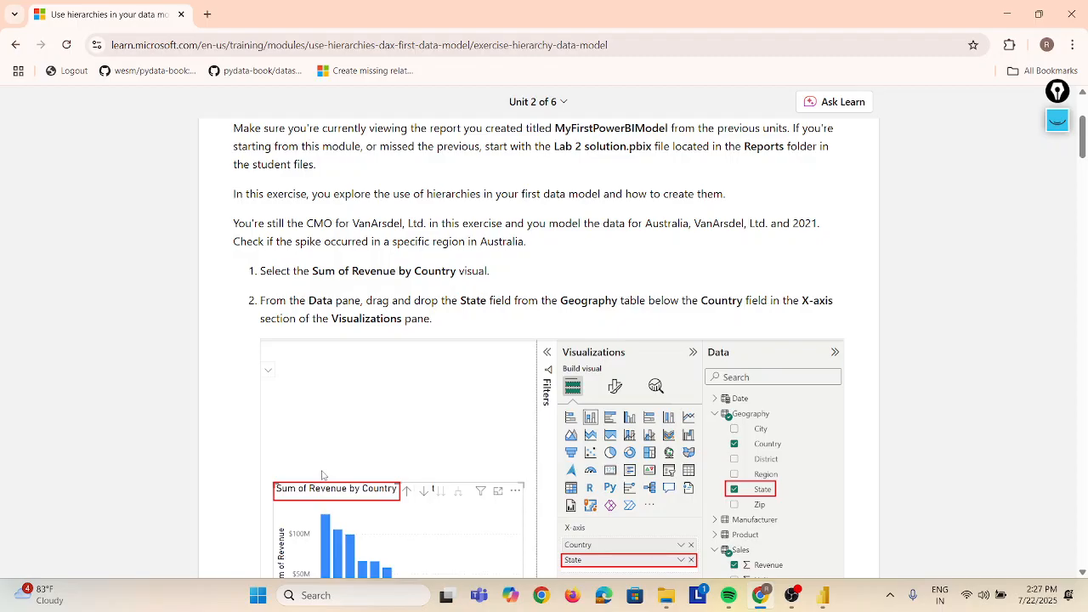
key(alt+Tab)
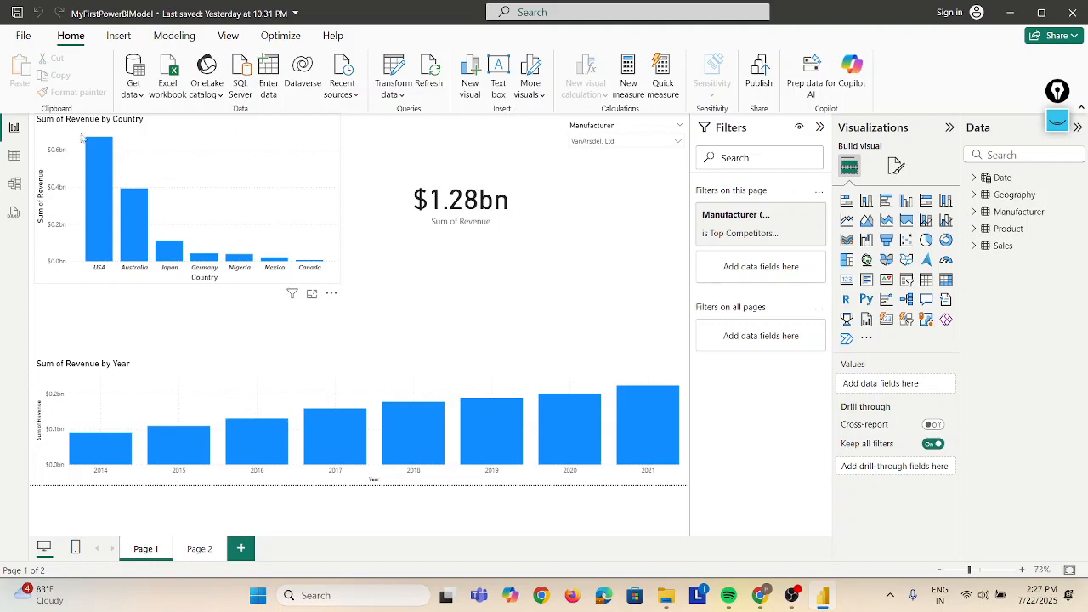
click(192, 142)
key(alt+Tab)
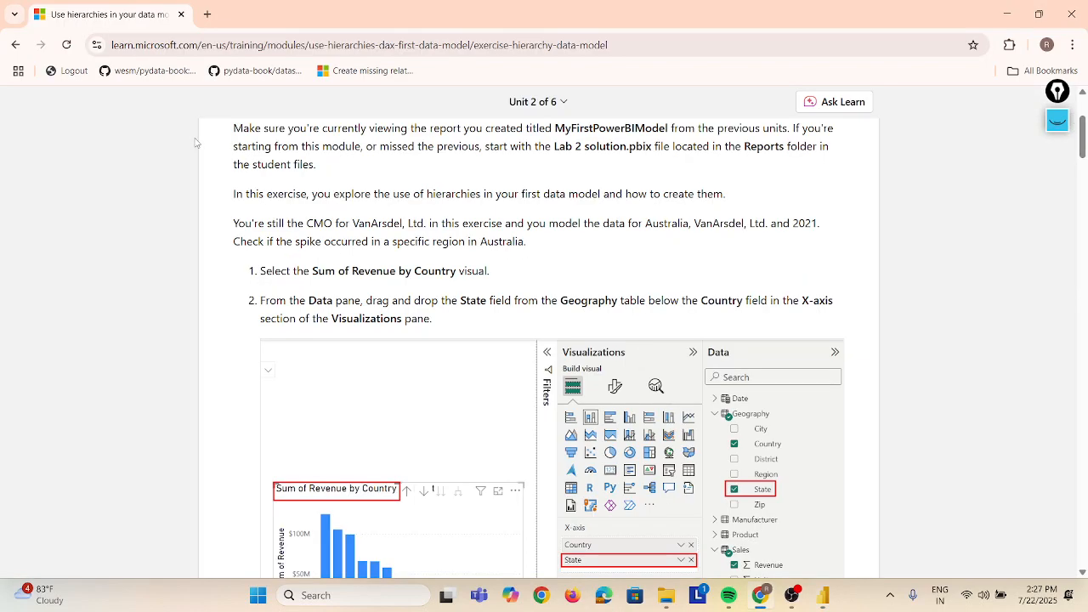
scroll(194, 143, down, 1)
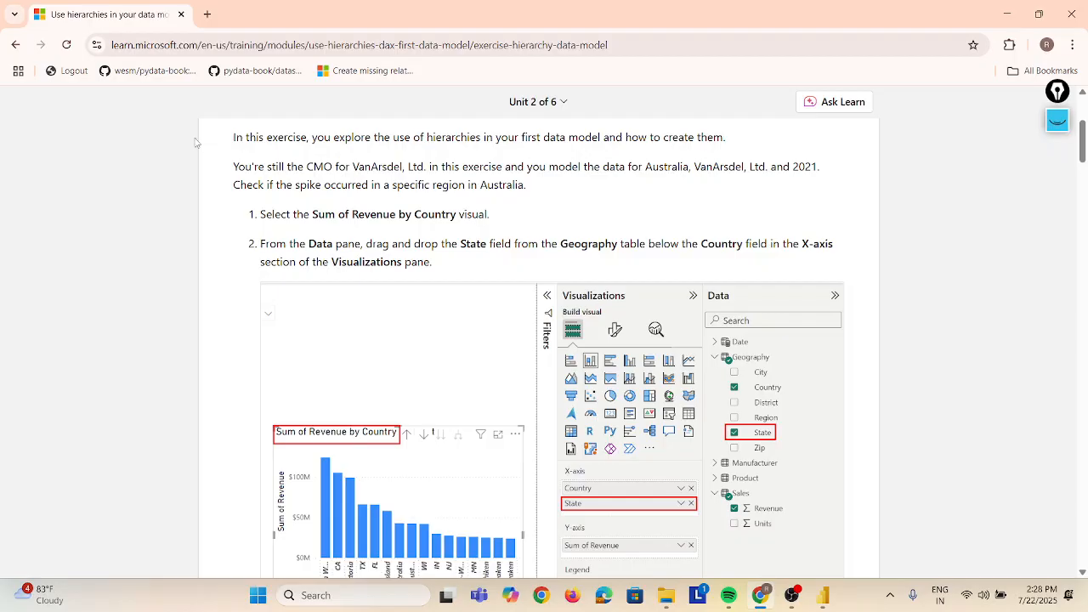
scroll(194, 142, down, 2)
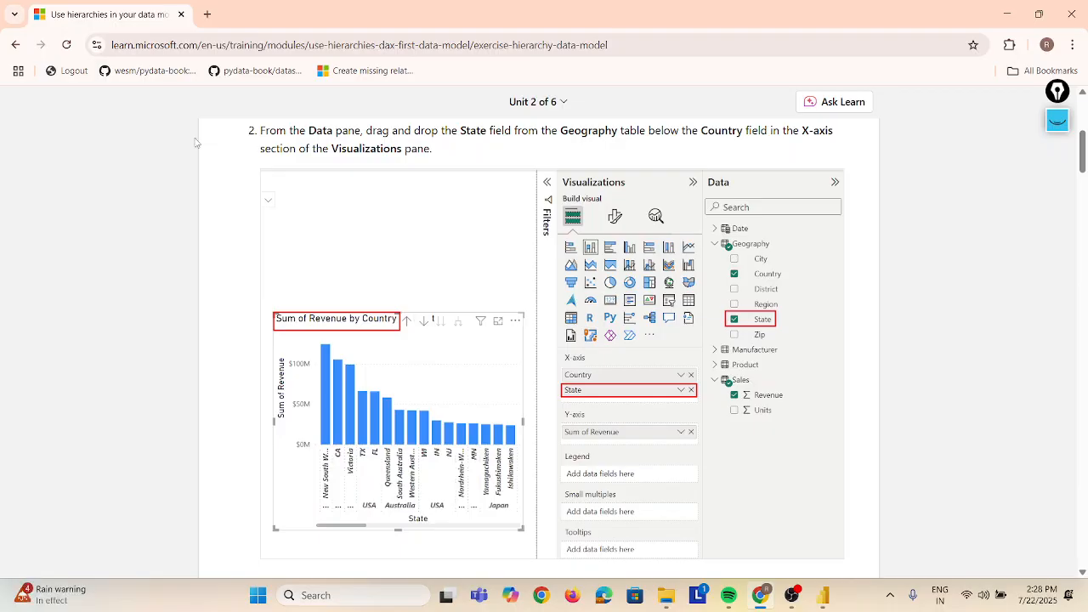
key(alt+Tab)
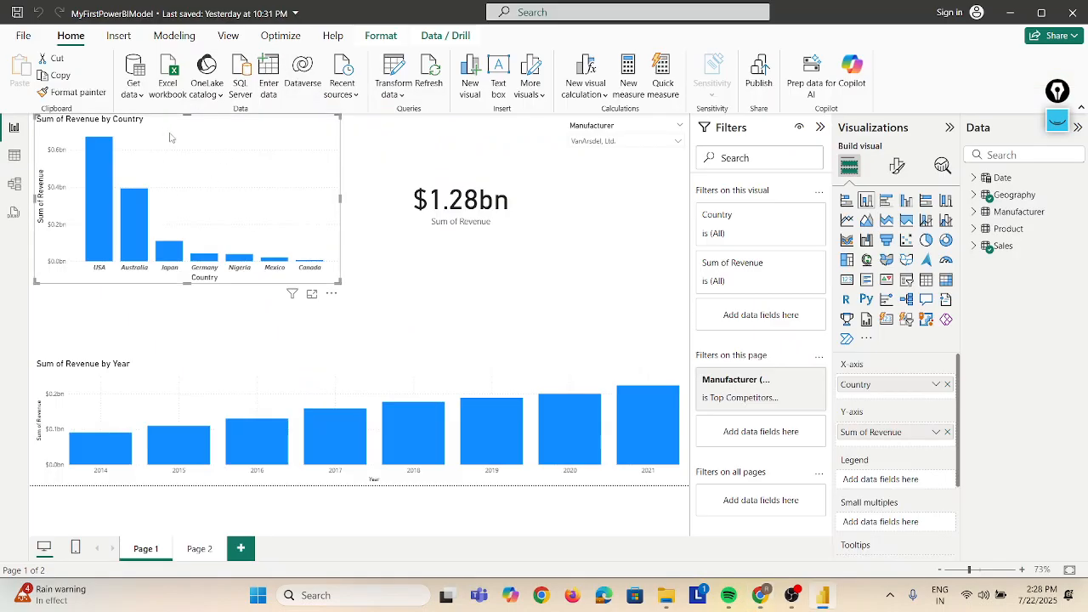
click(974, 195)
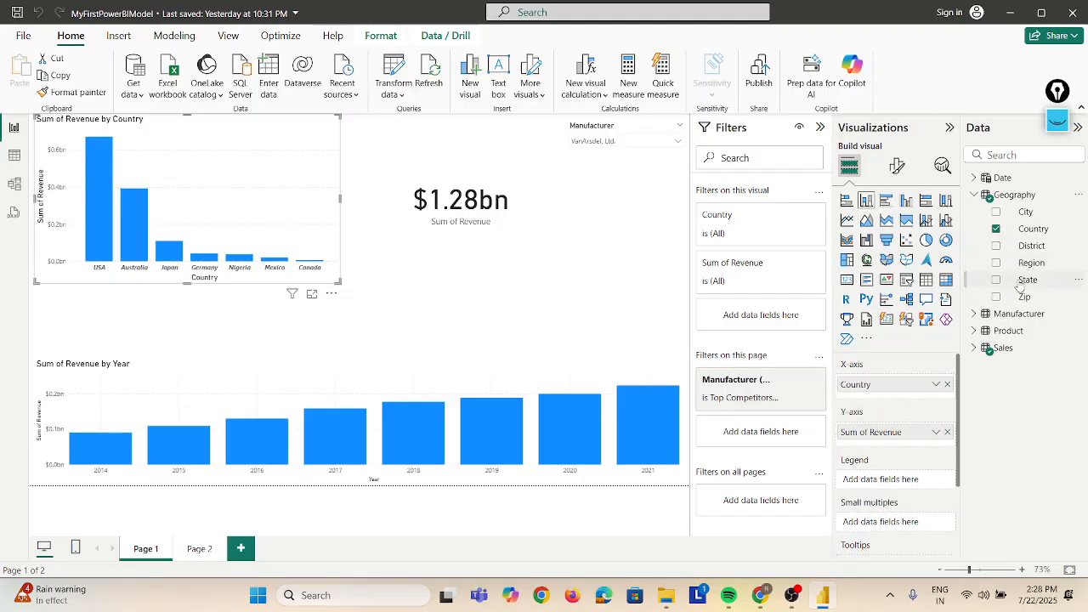
drag(950, 341, 899, 403)
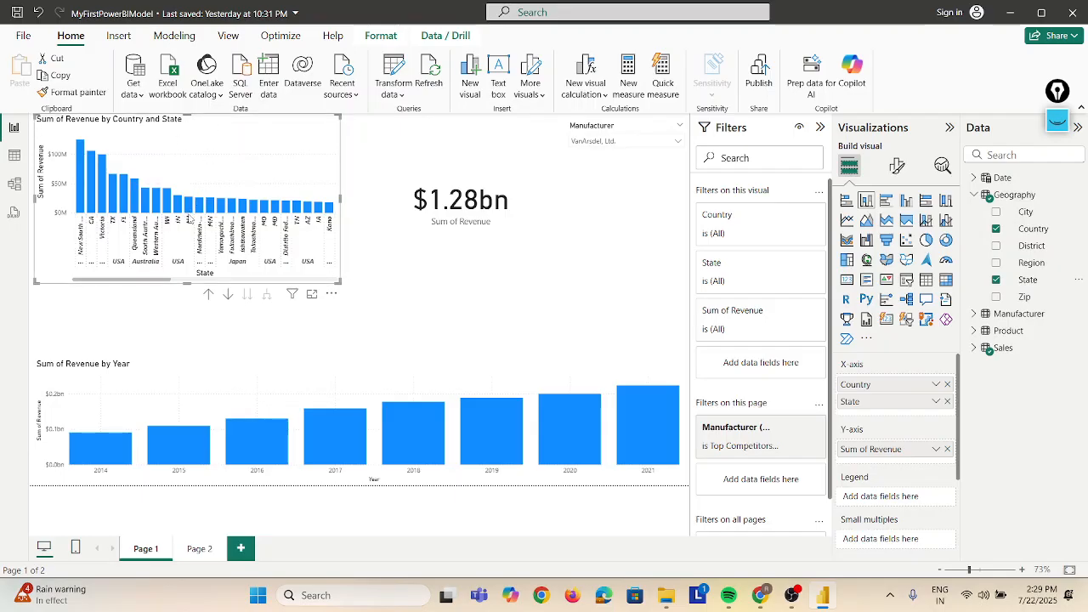
- Check the next exercise instruction and add Geography's District field below State on the chart's X-axis in Power BI Desktop
key(alt+Tab)
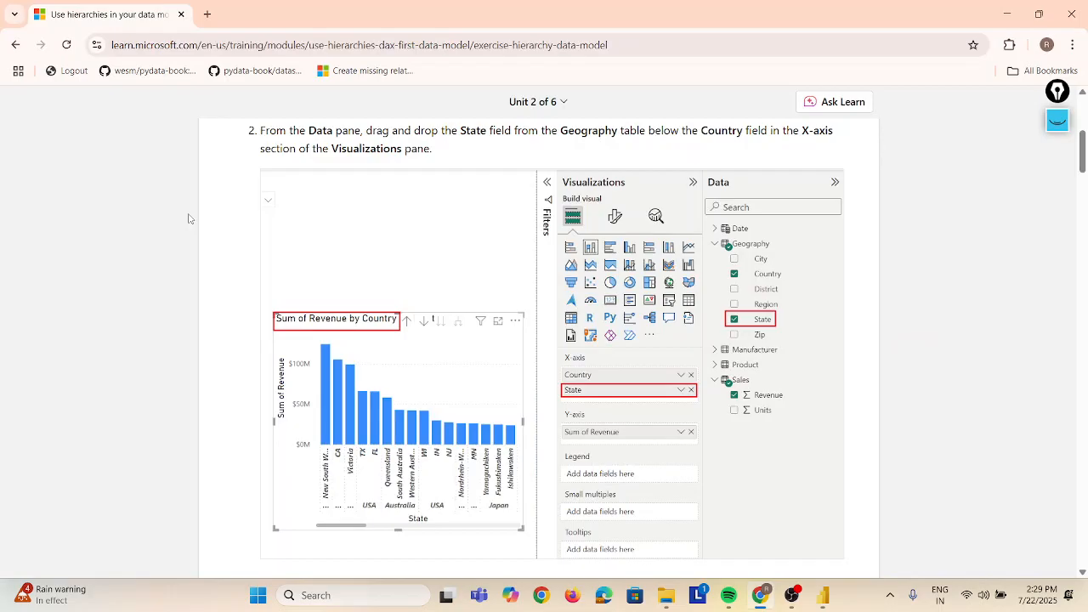
scroll(189, 218, down, 4)
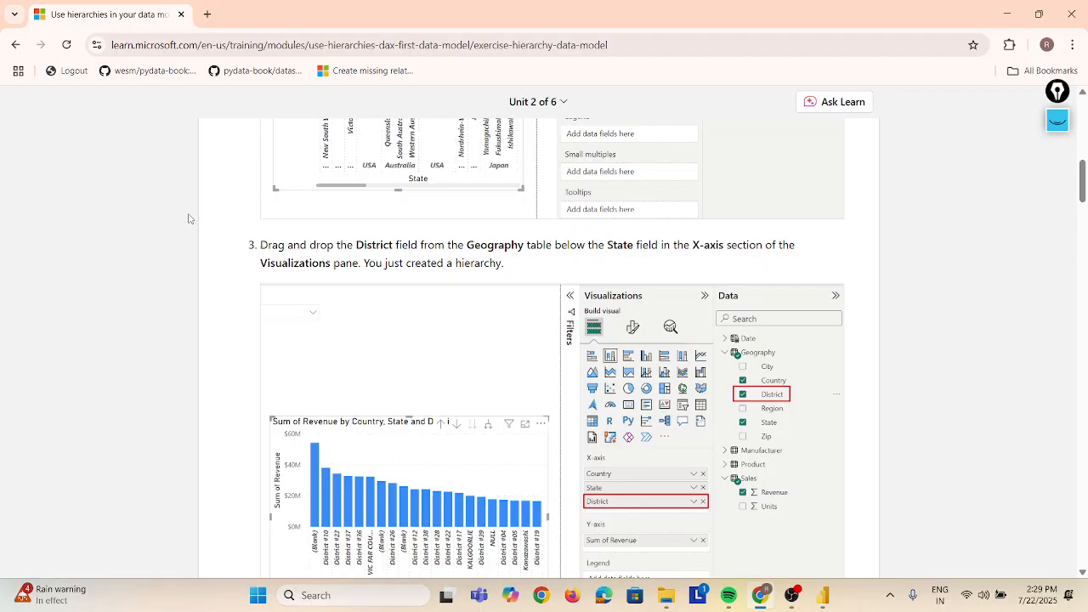
key(alt+Tab)
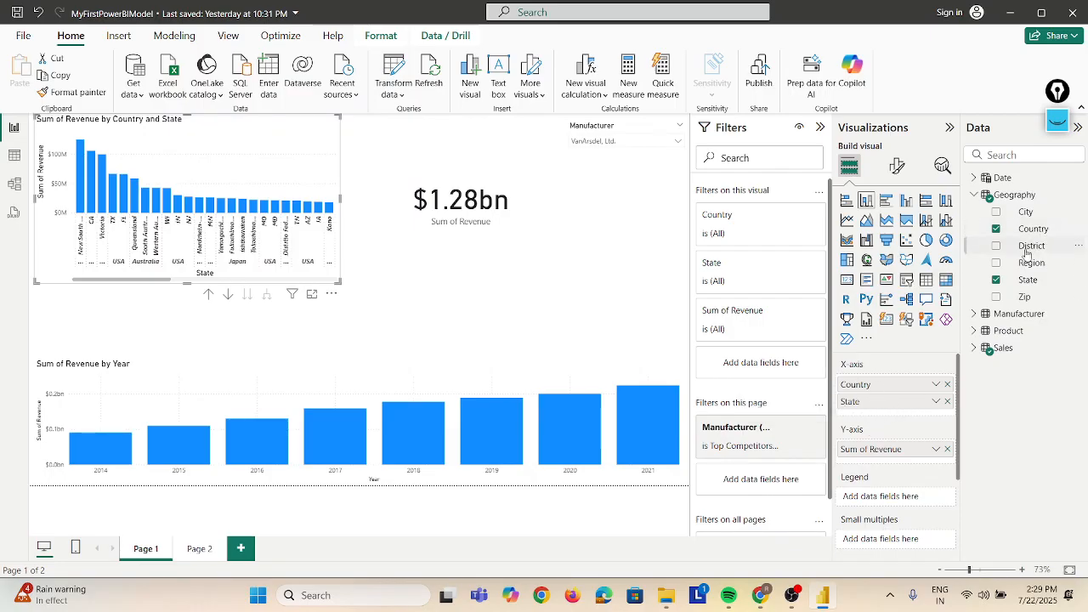
drag(1027, 253, 915, 419)
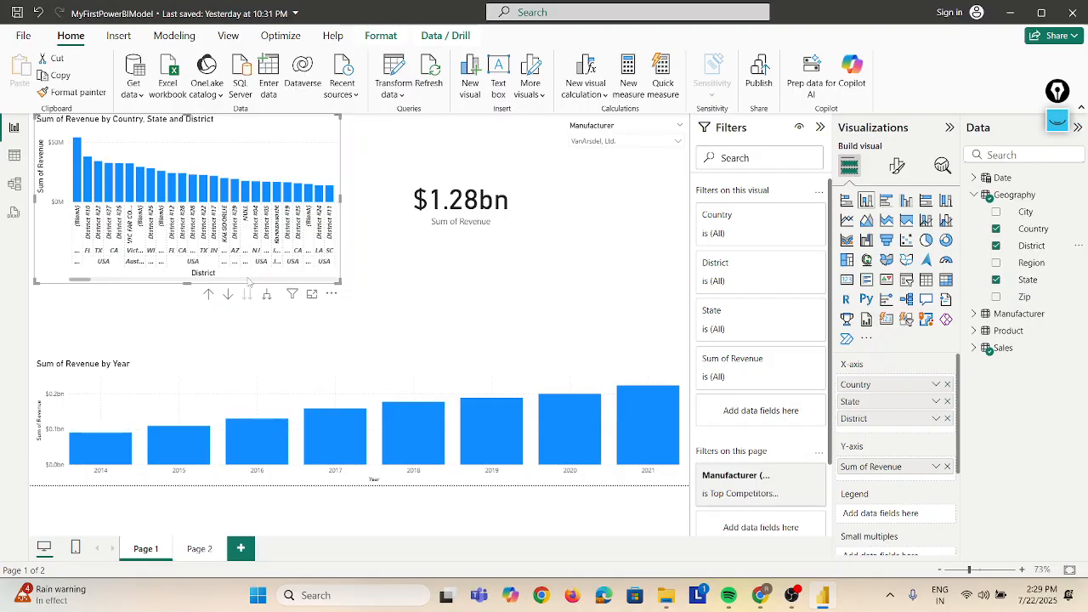
- Read the drill-up instruction in the browser, and in Power BI Desktop move the hierarchy chart slightly lower on the report page
key(alt+Tab)
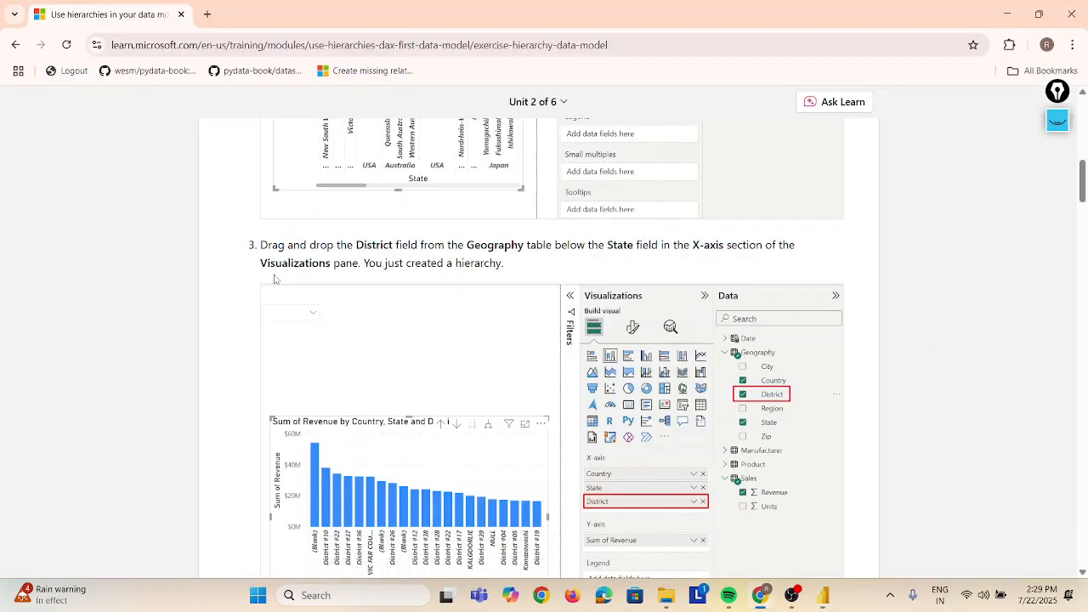
scroll(274, 278, down, 2)
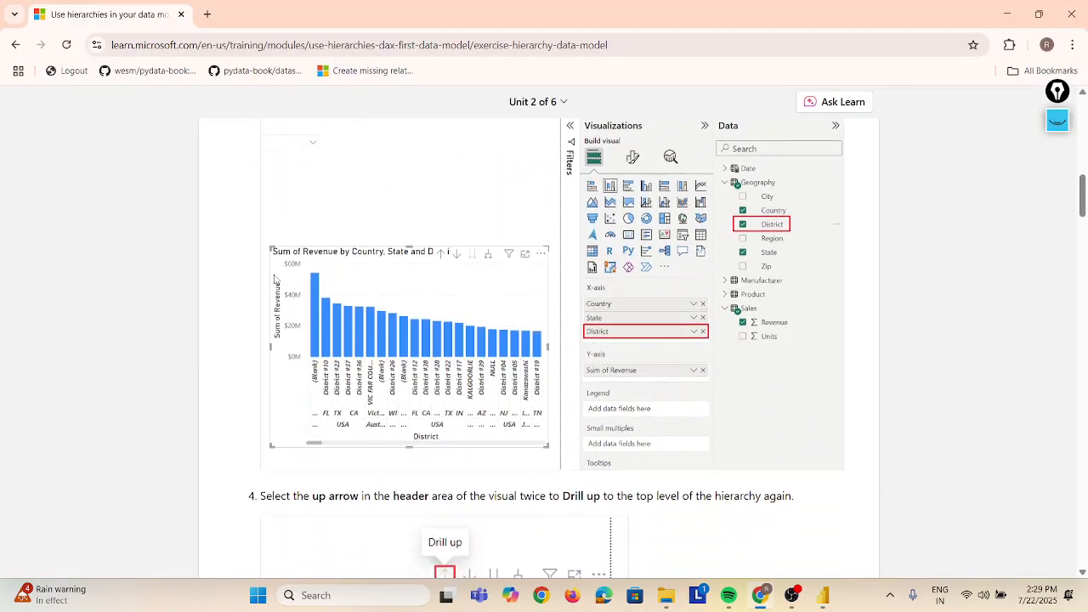
scroll(274, 278, down, 1)
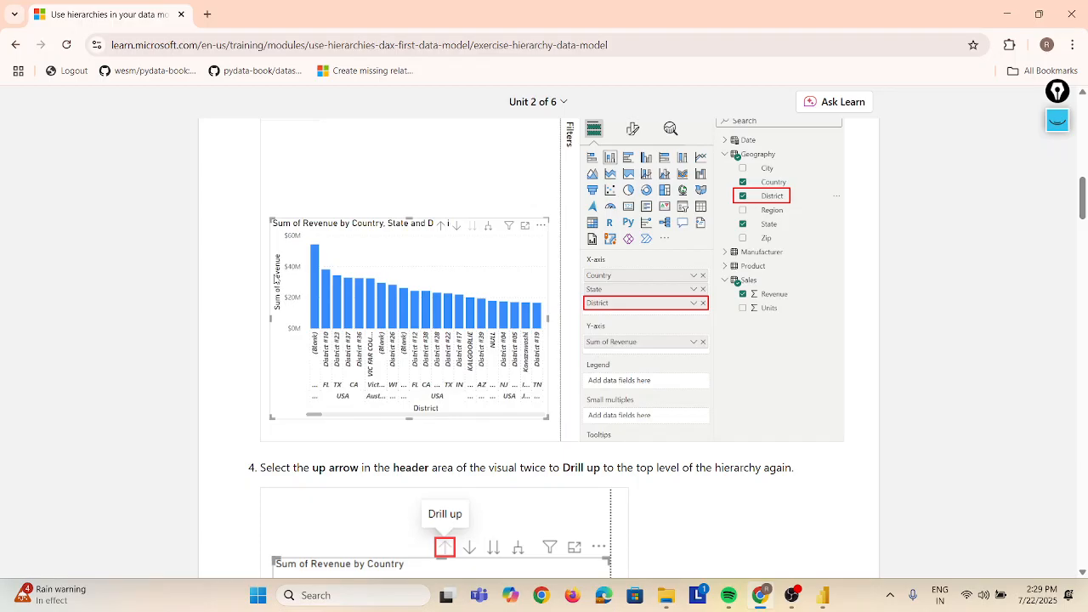
scroll(274, 278, down, 2)
key(alt+Tab)
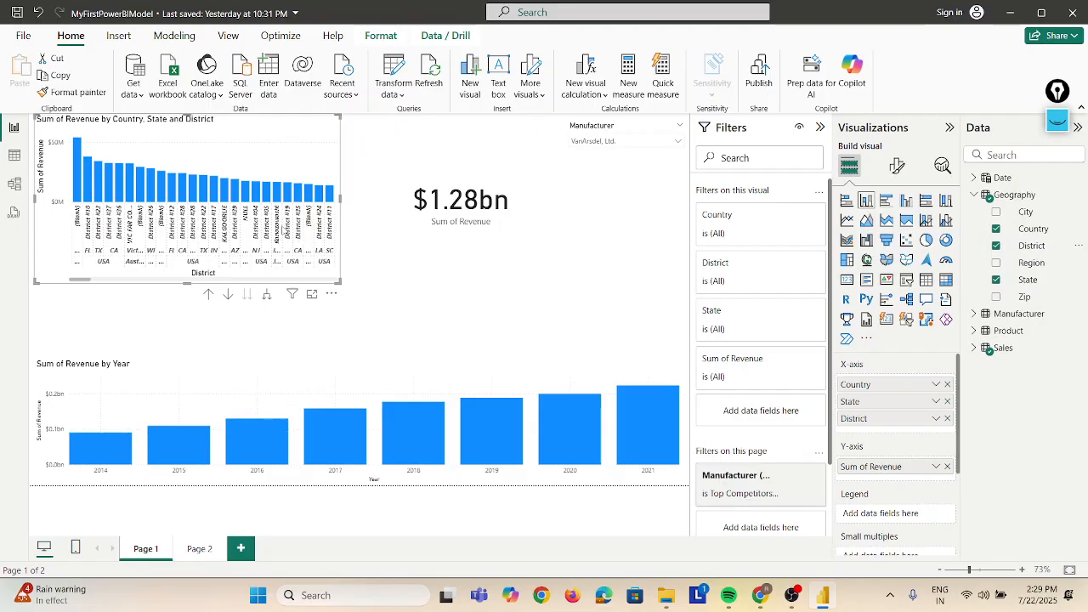
mouse_move(195, 181)
drag(242, 134, 238, 219)
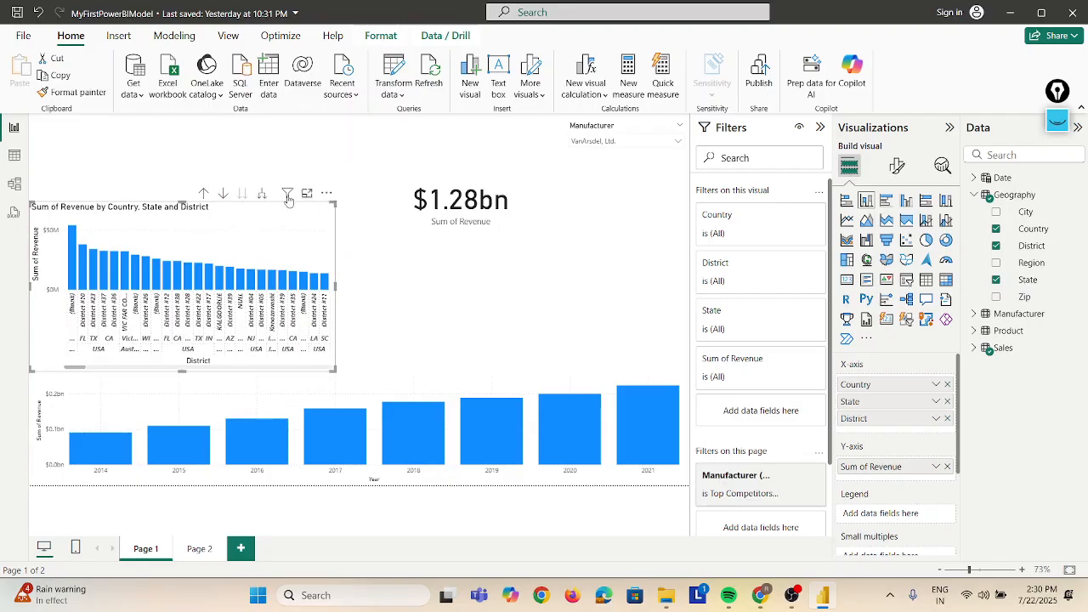
drag(244, 216, 256, 148)
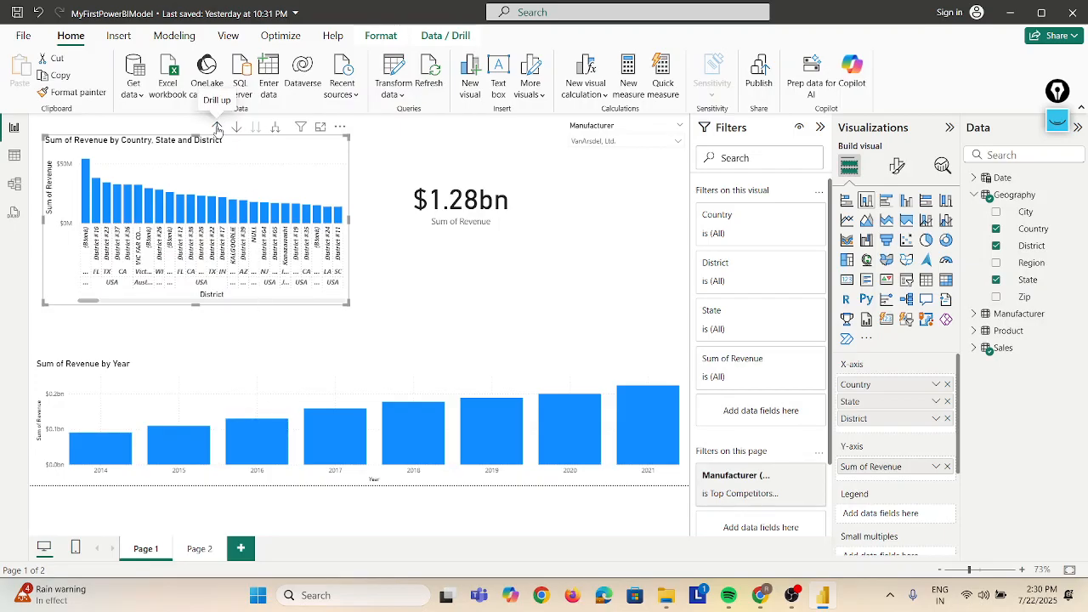
- Drill the revenue chart up two levels, from District to Country, and return to the exercise instructions in the browser
click(218, 127)
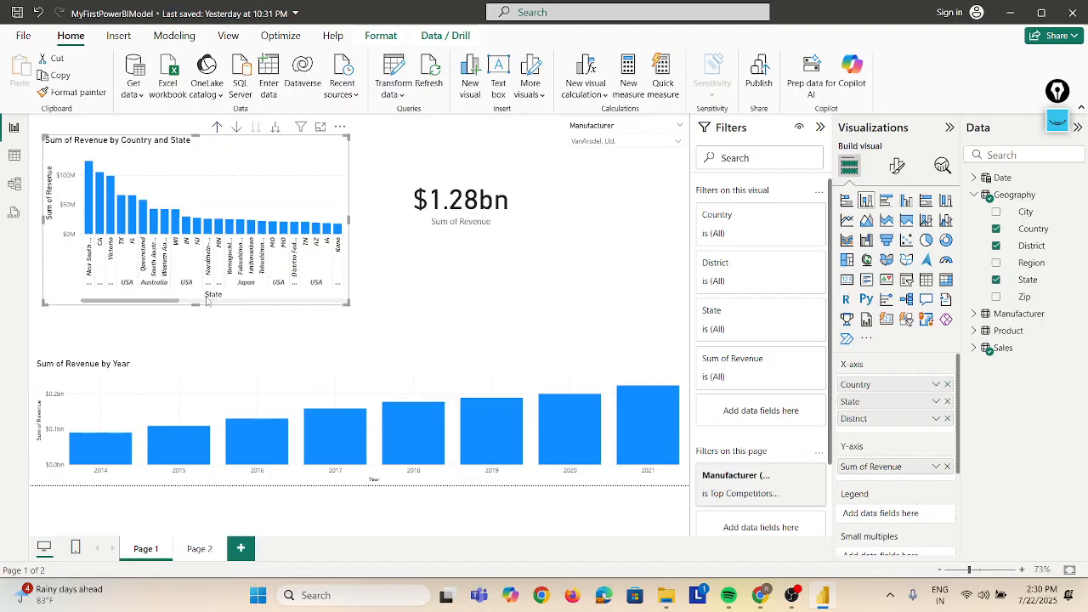
click(218, 127)
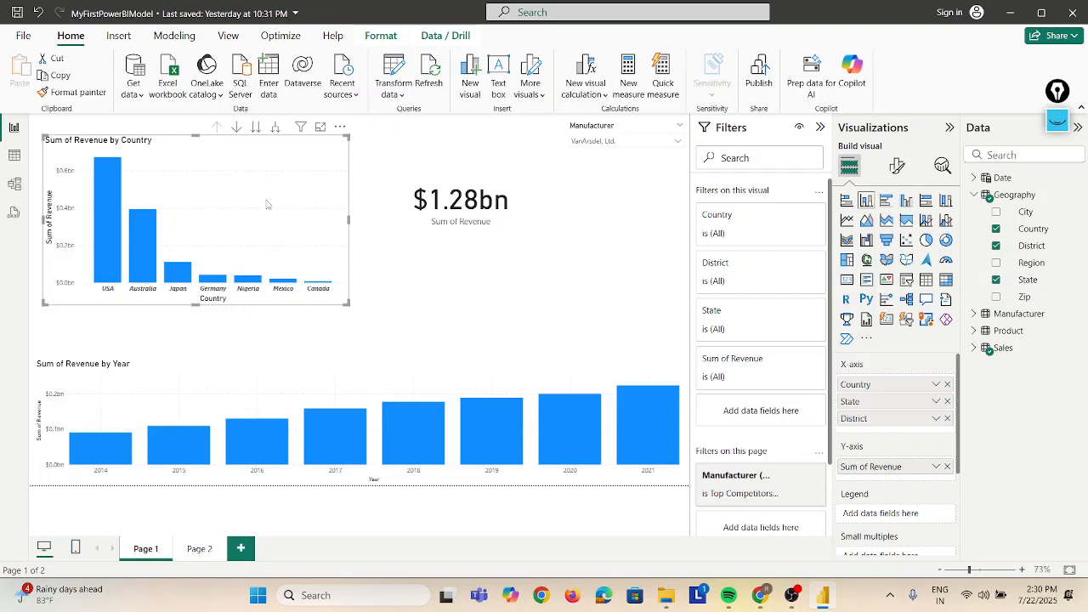
key(alt+Tab)
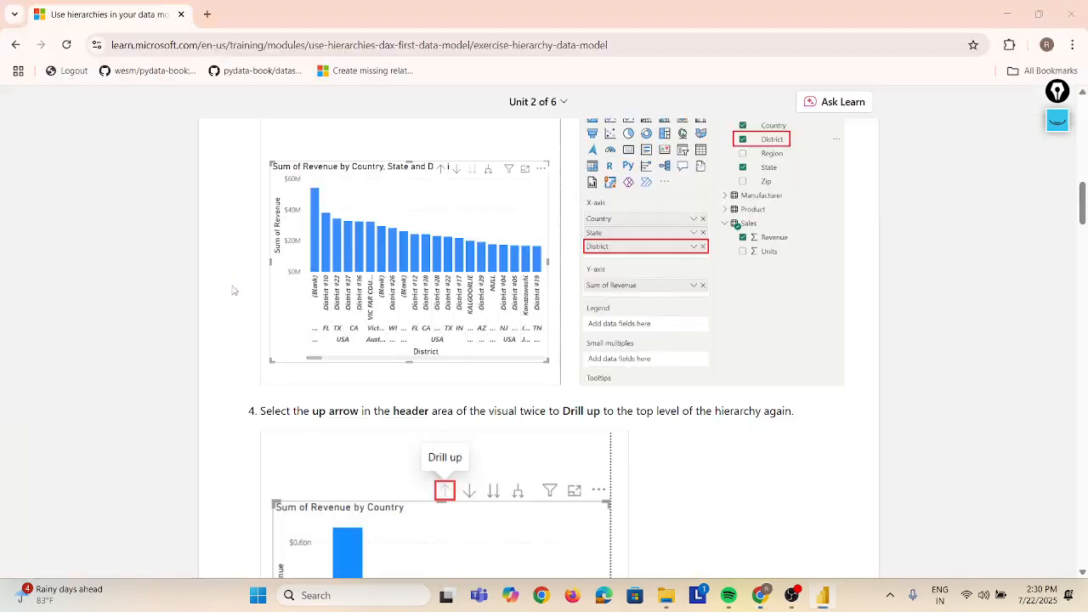
- Following the exercise, verify VanArsdel, Ltd. in Power BI Desktop's Manufacturer slicer and turn on drill-down mode for the Sum of Revenue by Country chart
scroll(232, 291, down, 5)
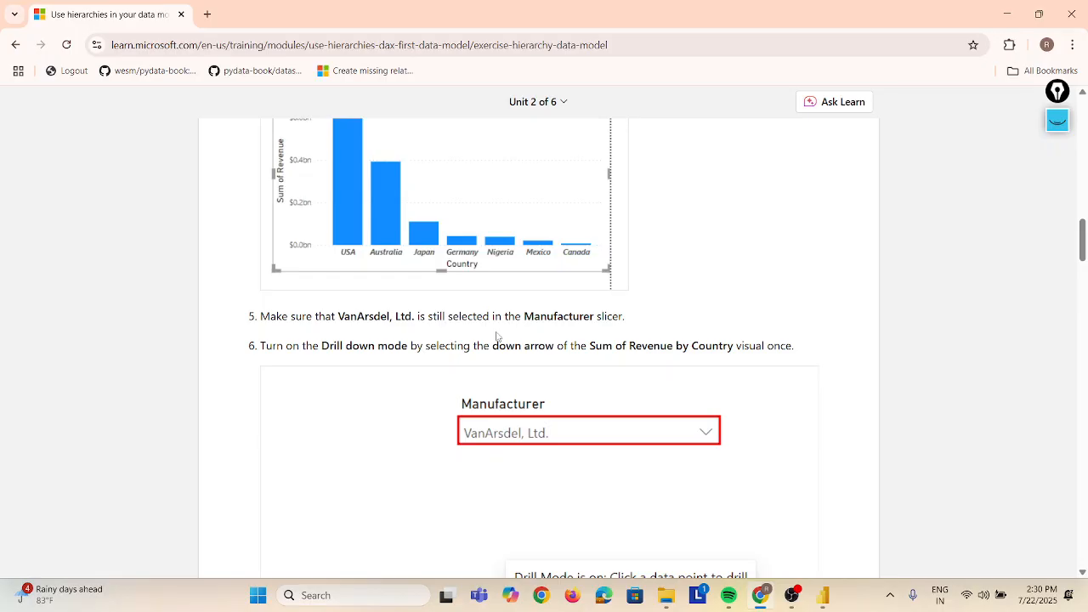
key(alt+Tab)
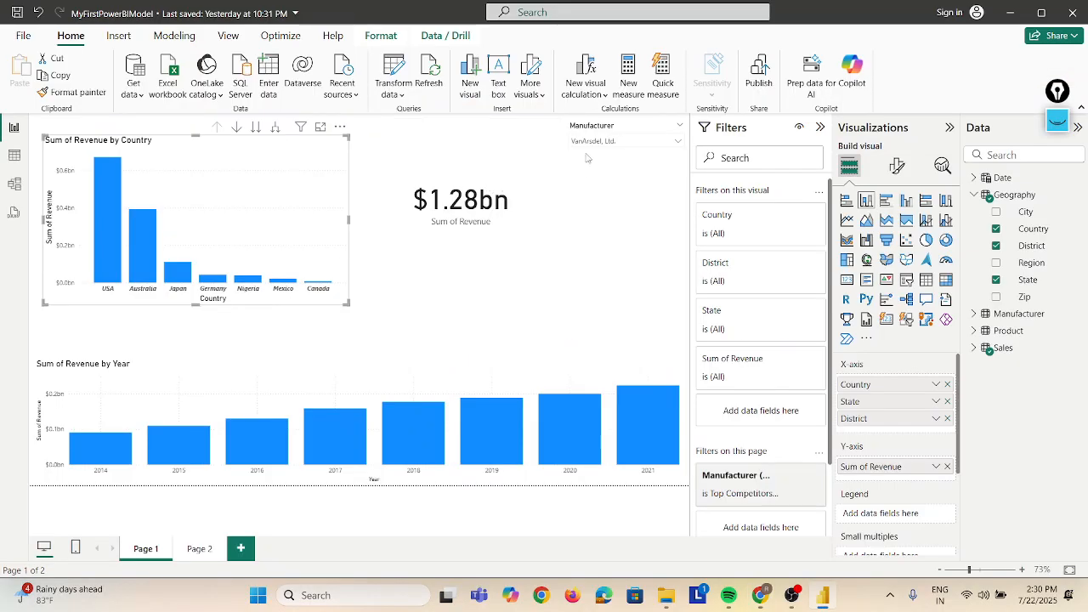
click(567, 141)
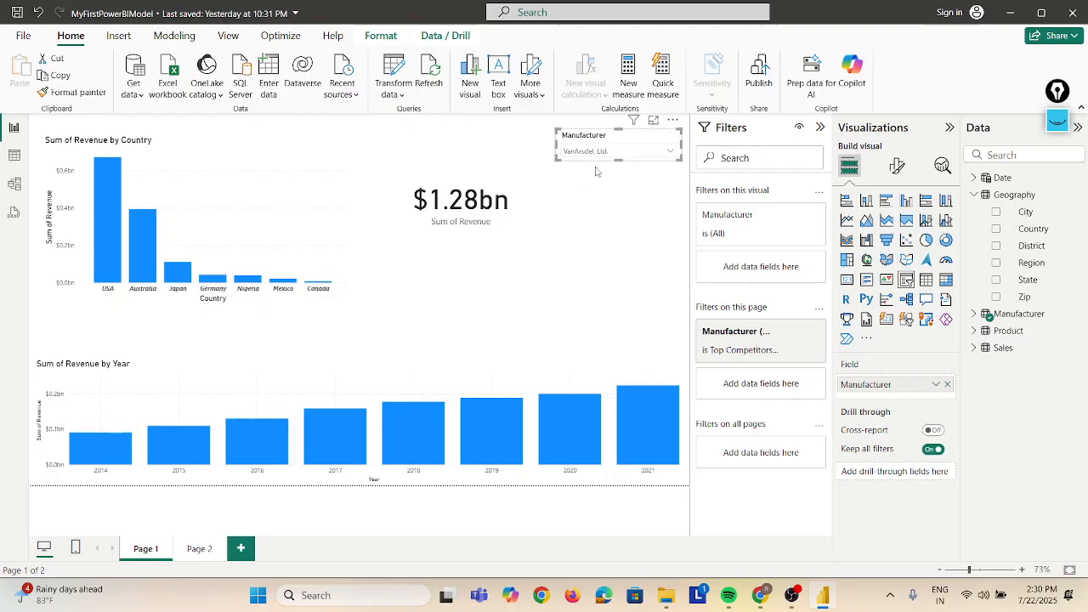
key(alt+Tab)
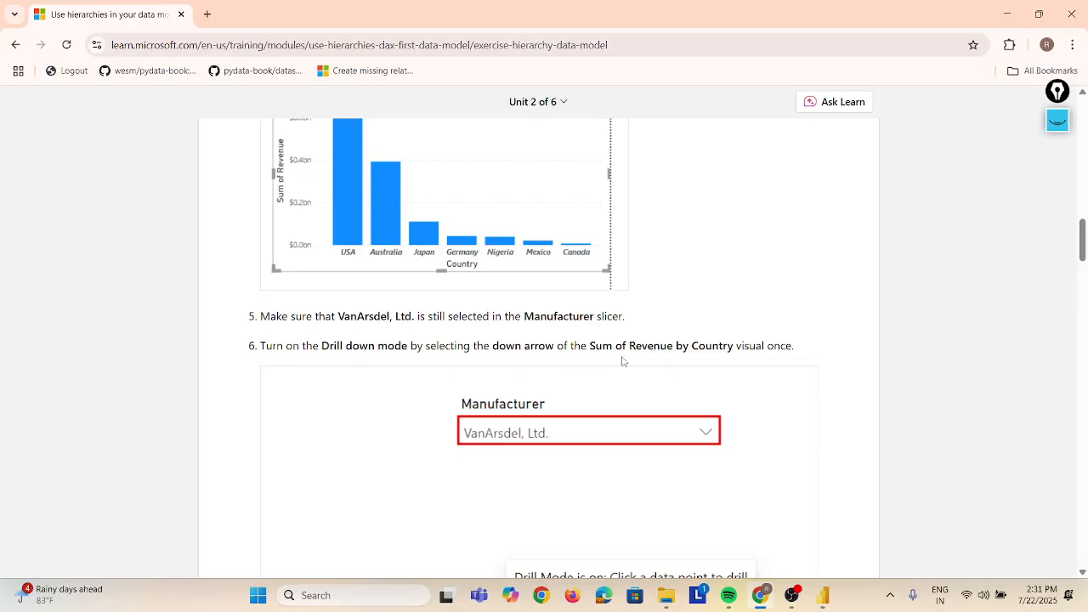
key(alt+Tab)
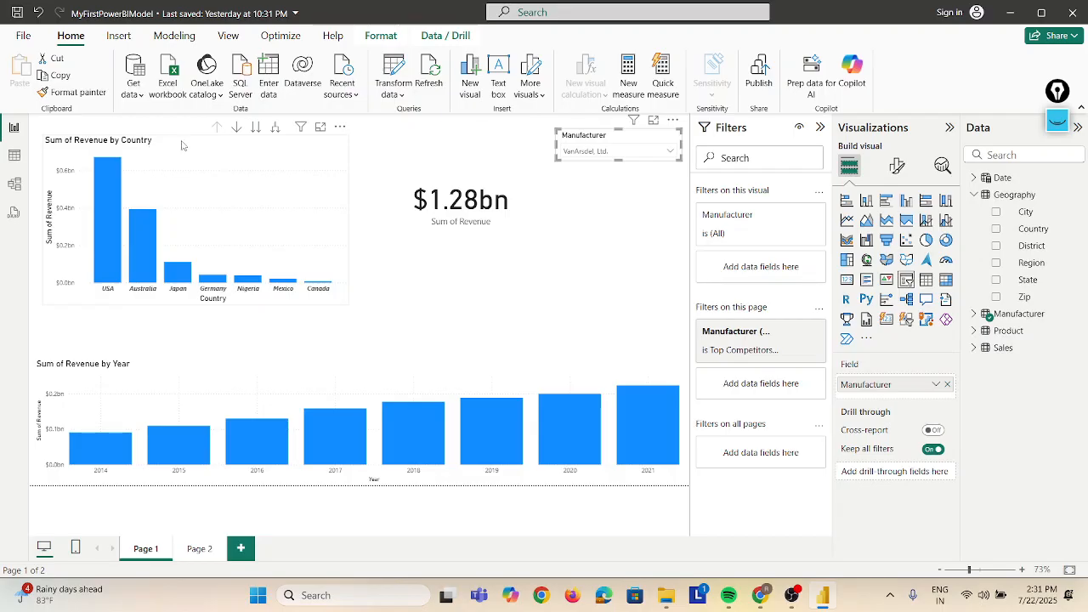
click(238, 127)
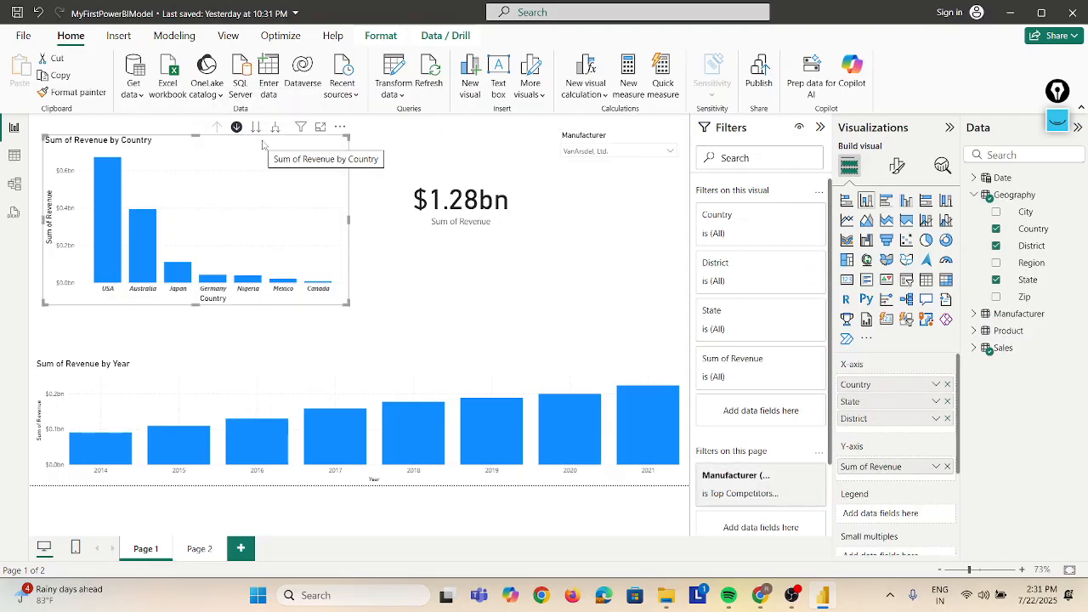
- Read the next browser instruction and, back in Power BI Desktop, drill the revenue chart down from Australia to the State level
key(alt+Tab)
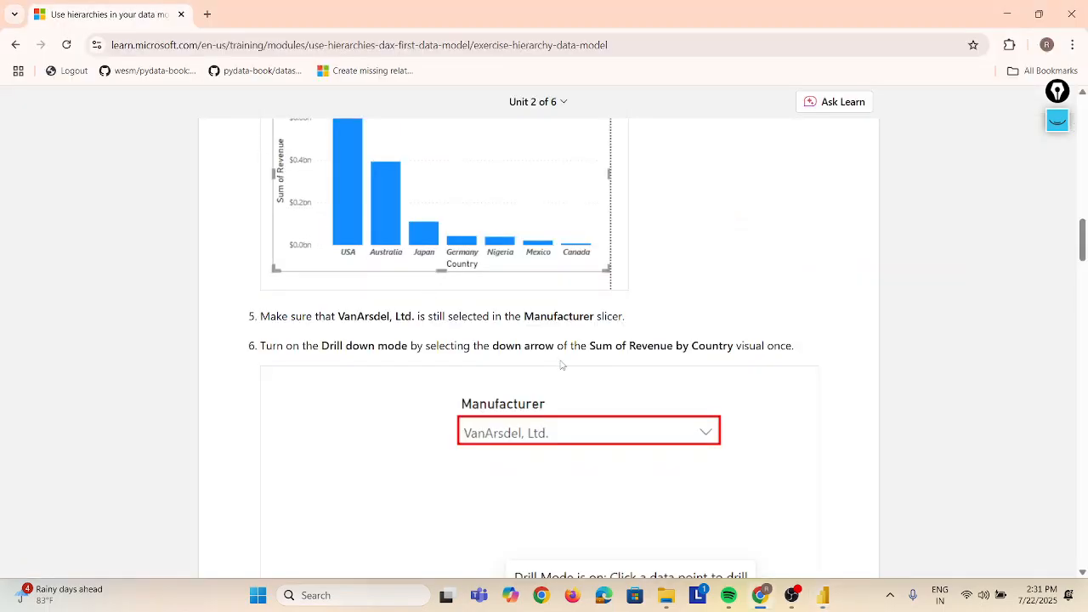
scroll(742, 363, down, 5)
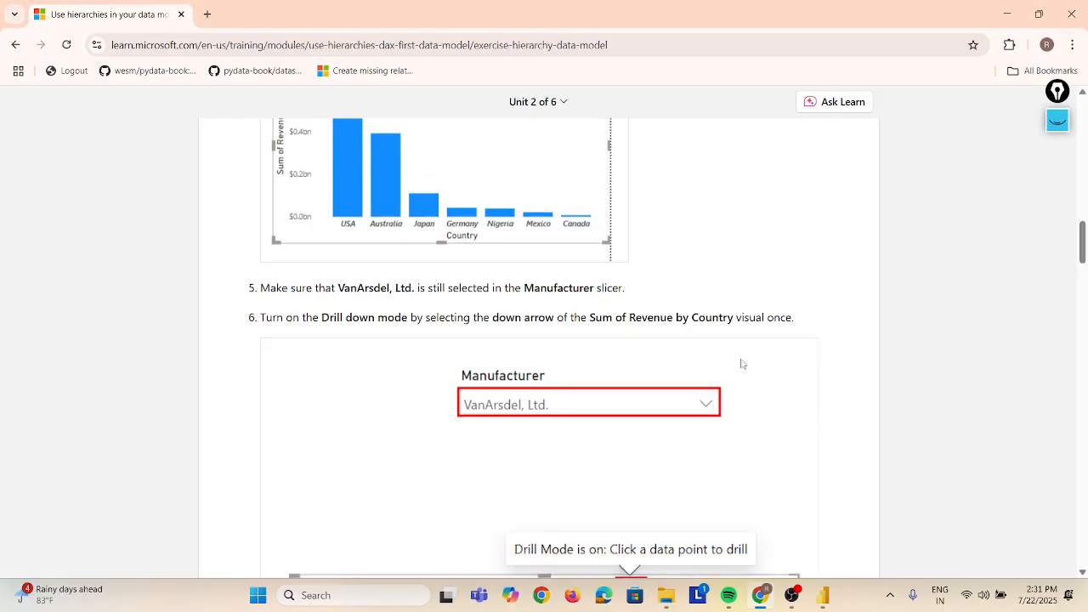
scroll(741, 364, down, 3)
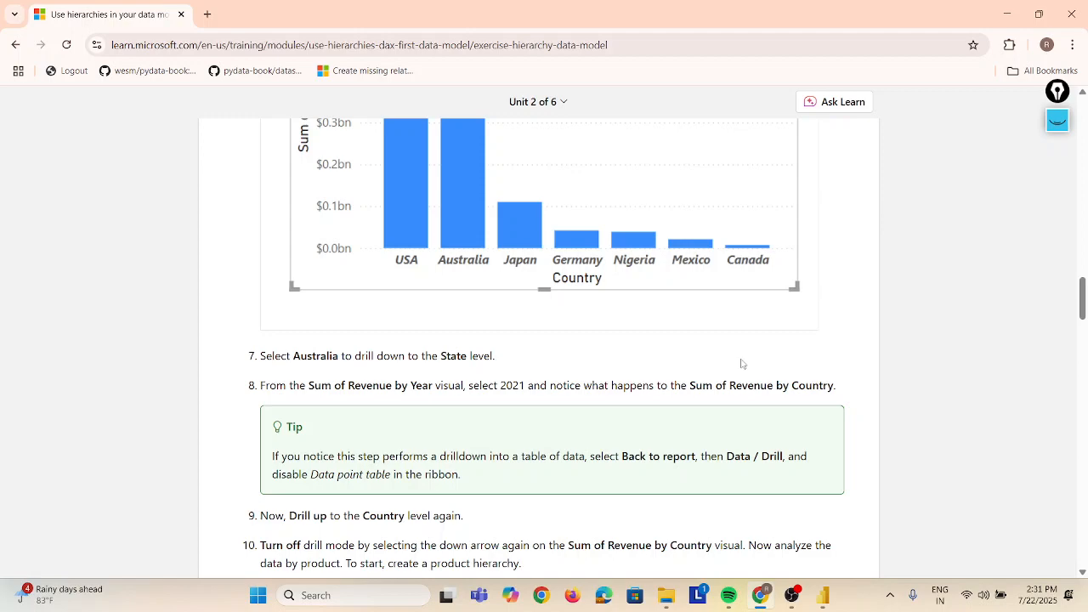
key(alt+Tab)
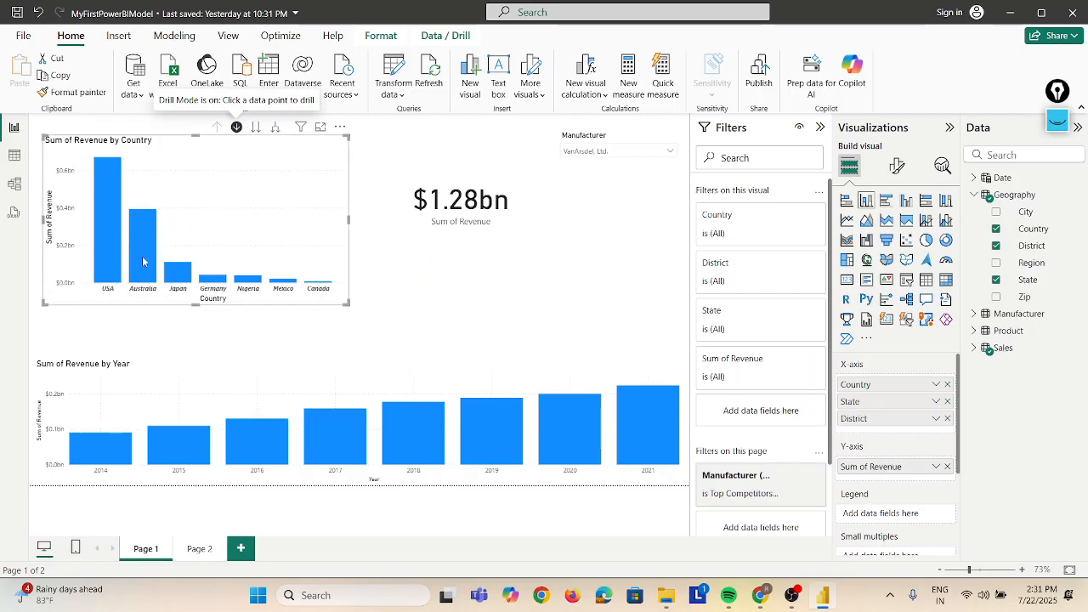
mouse_move(143, 262)
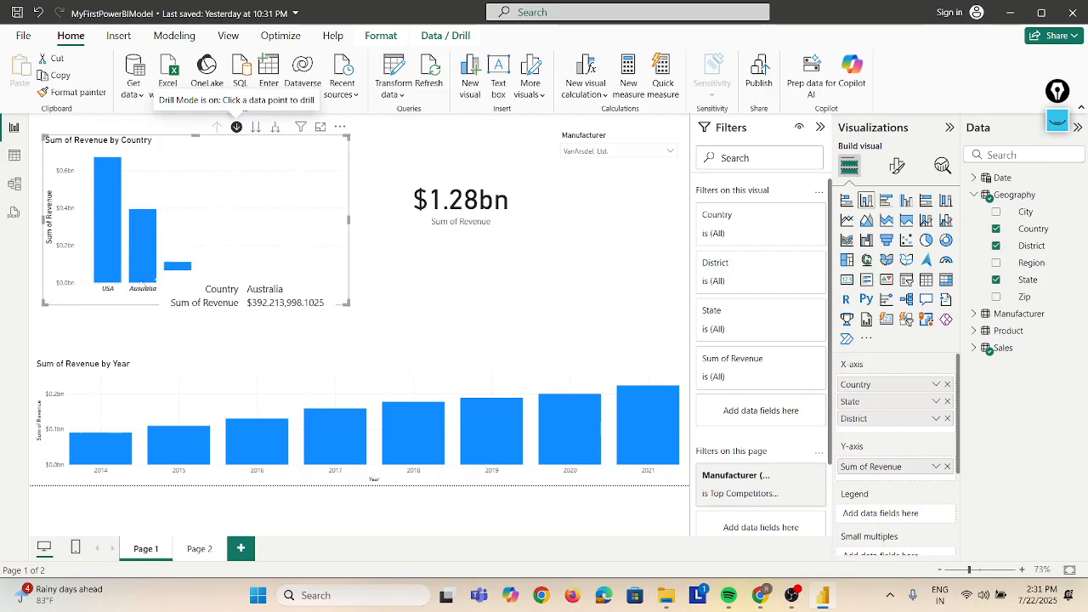
click(139, 265)
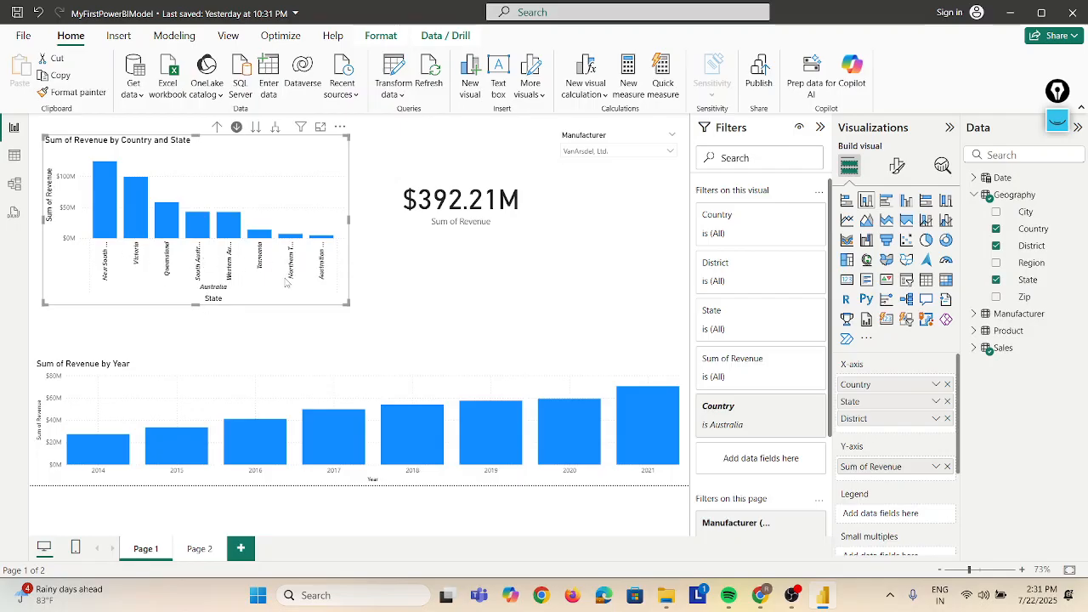
- Recheck the exercise, select 2021 in Power BI Desktop's Sum of Revenue by Year chart, and inspect New South Wales in the state chart
key(alt+Tab)
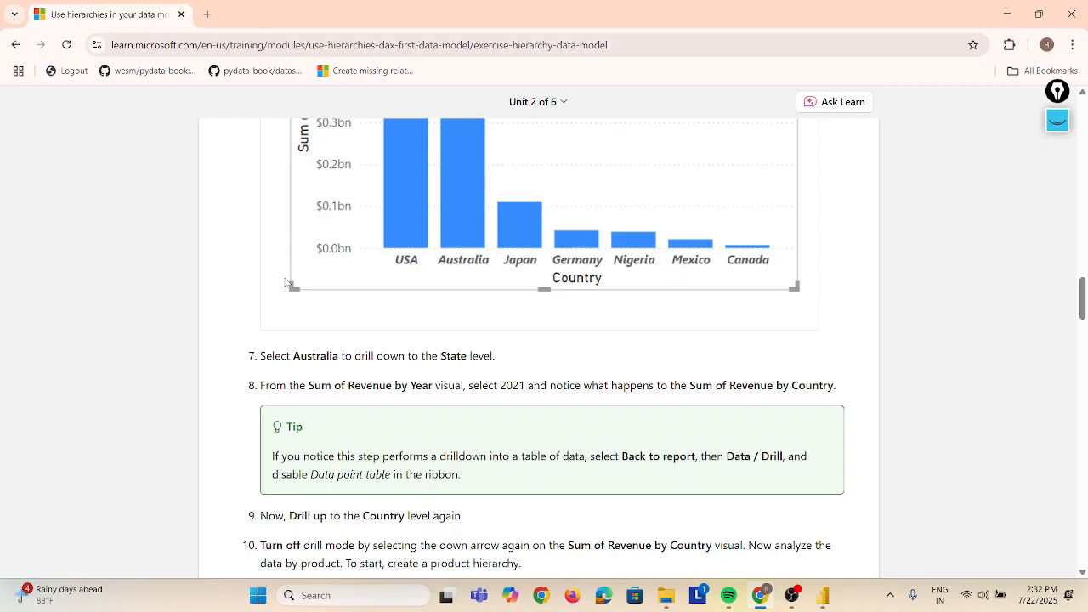
key(alt+Tab)
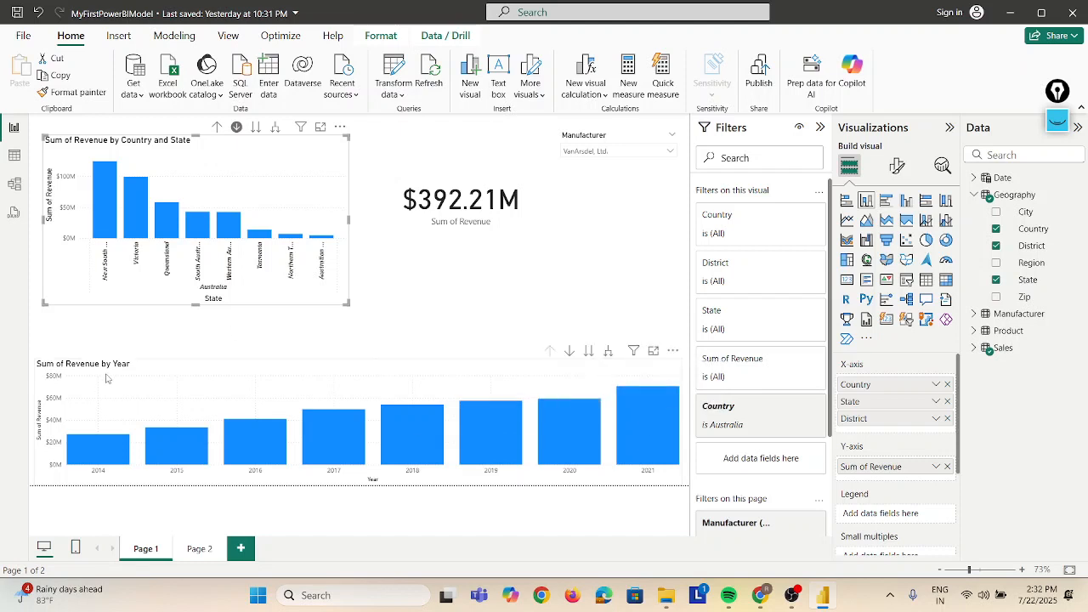
mouse_move(643, 434)
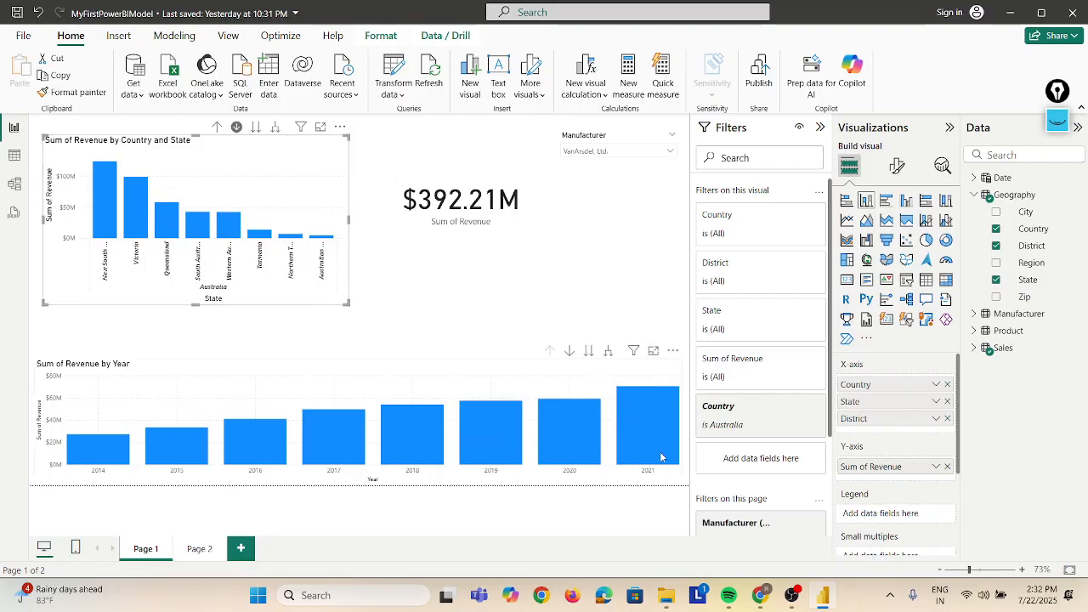
mouse_move(661, 458)
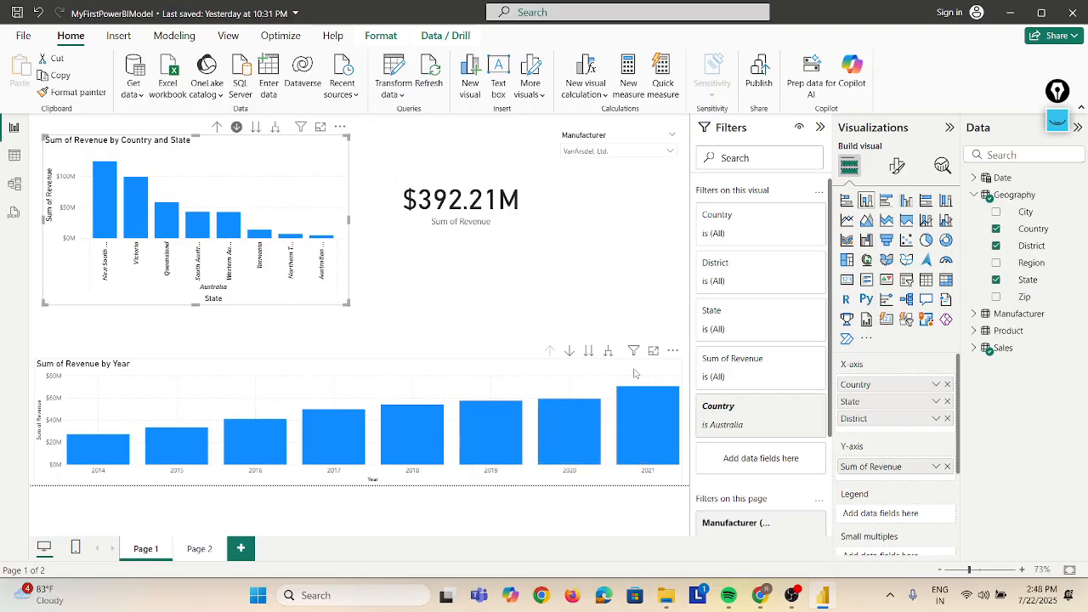
click(638, 435)
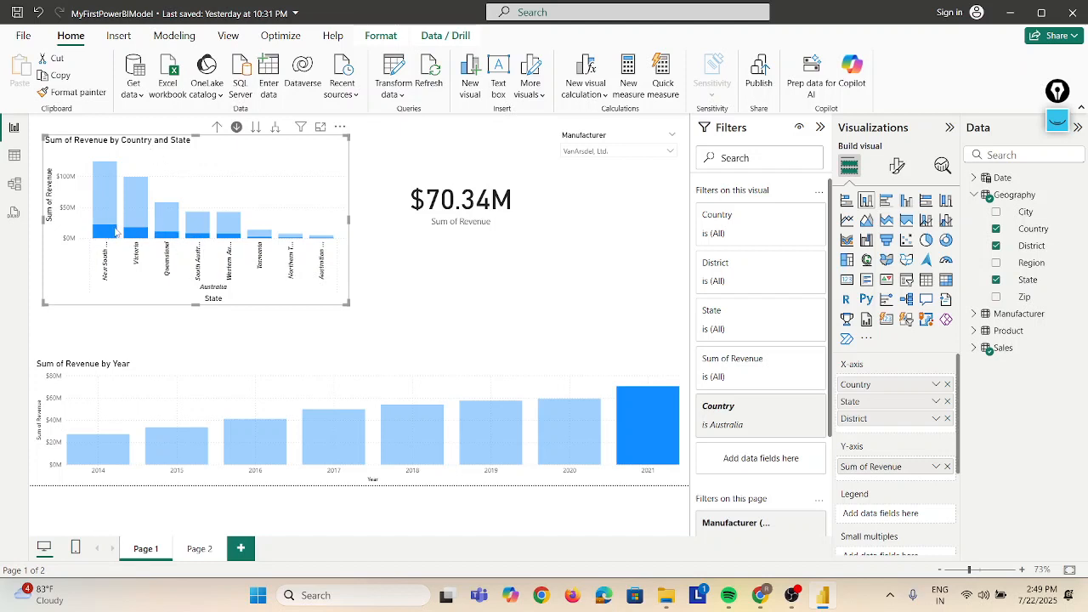
mouse_move(117, 234)
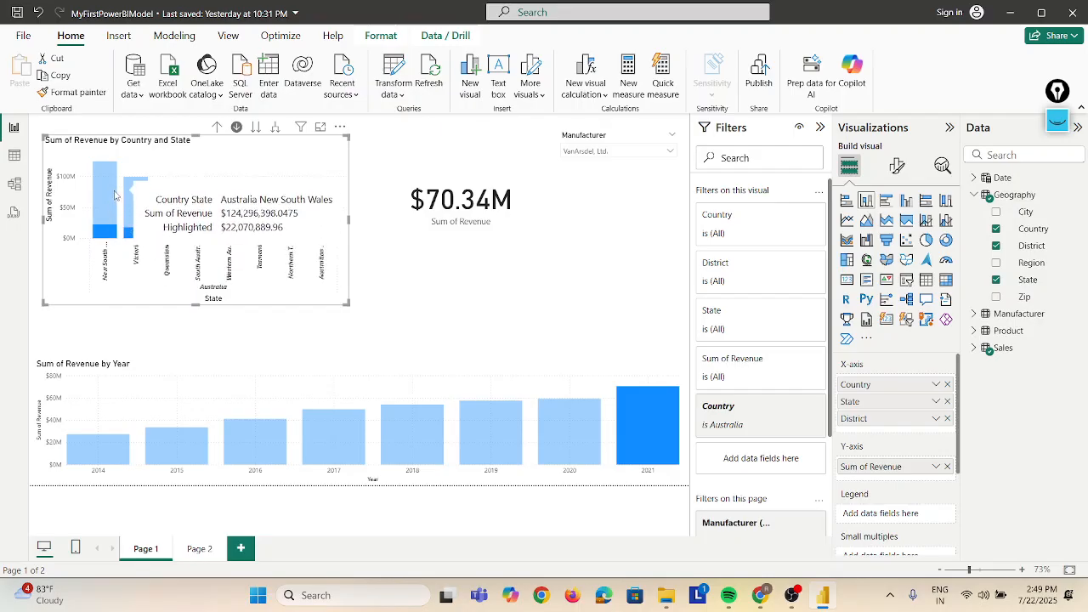
- Read the exercise tip in the browser, view the Country and State revenue chart as a table in Power BI Desktop, and return to the report
key(alt+Tab)
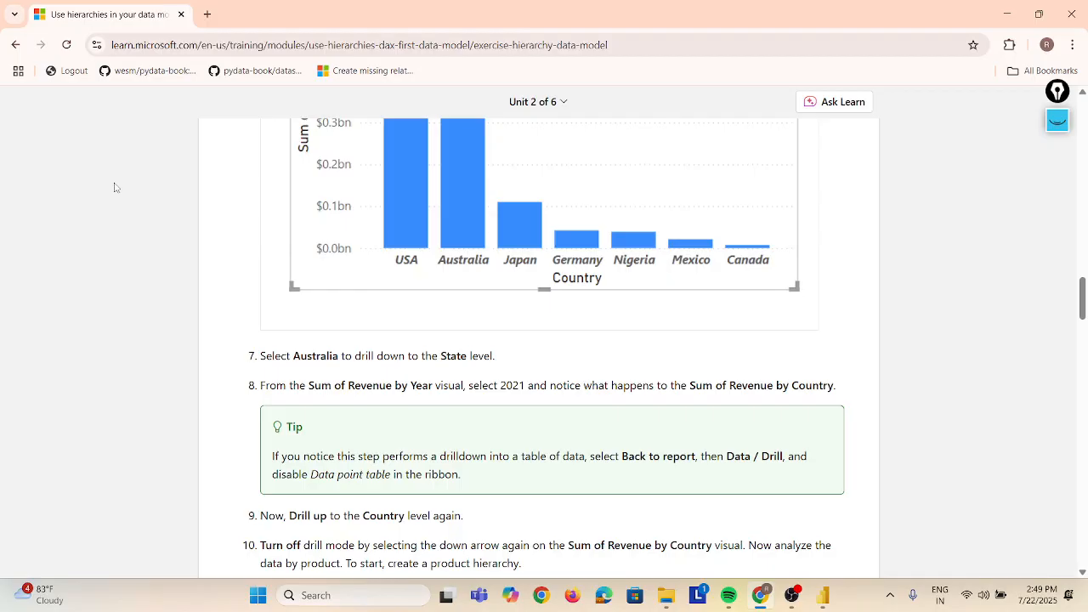
scroll(115, 187, down, 1)
scroll(116, 187, down, 1)
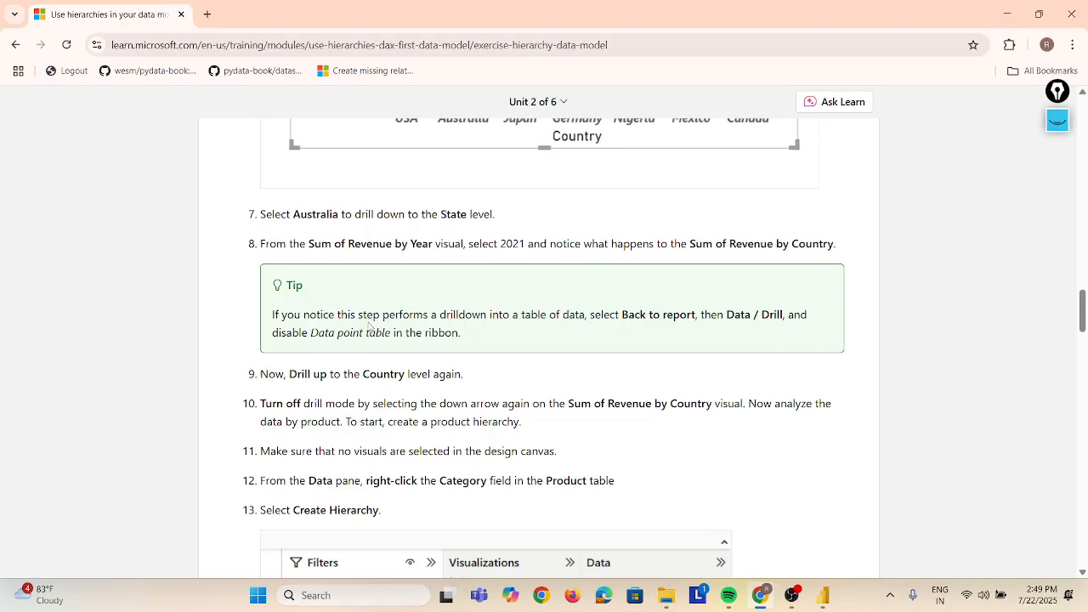
key(alt+Tab)
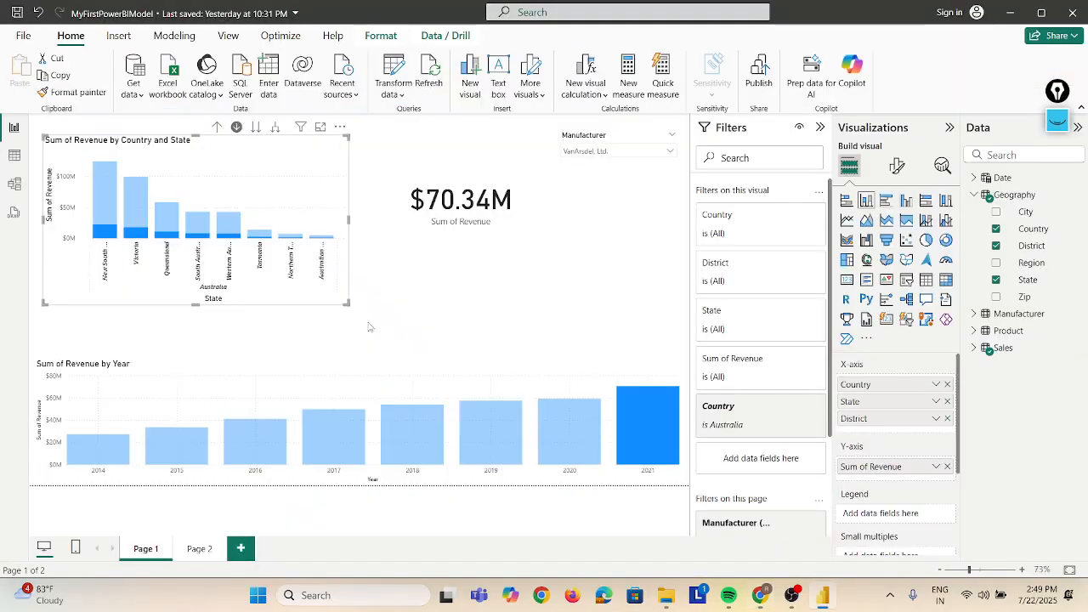
click(340, 130)
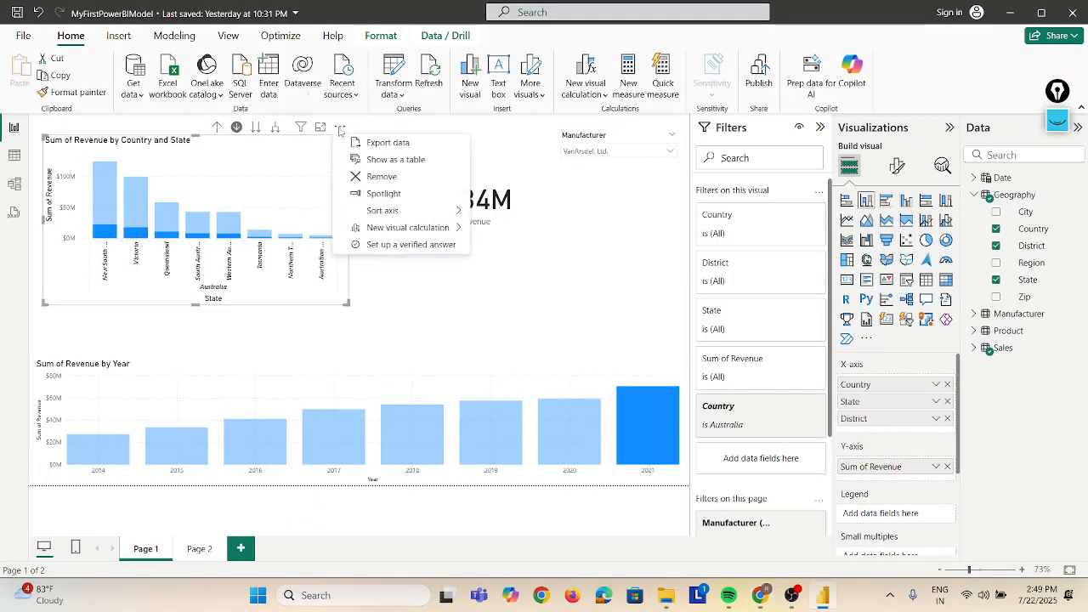
click(385, 161)
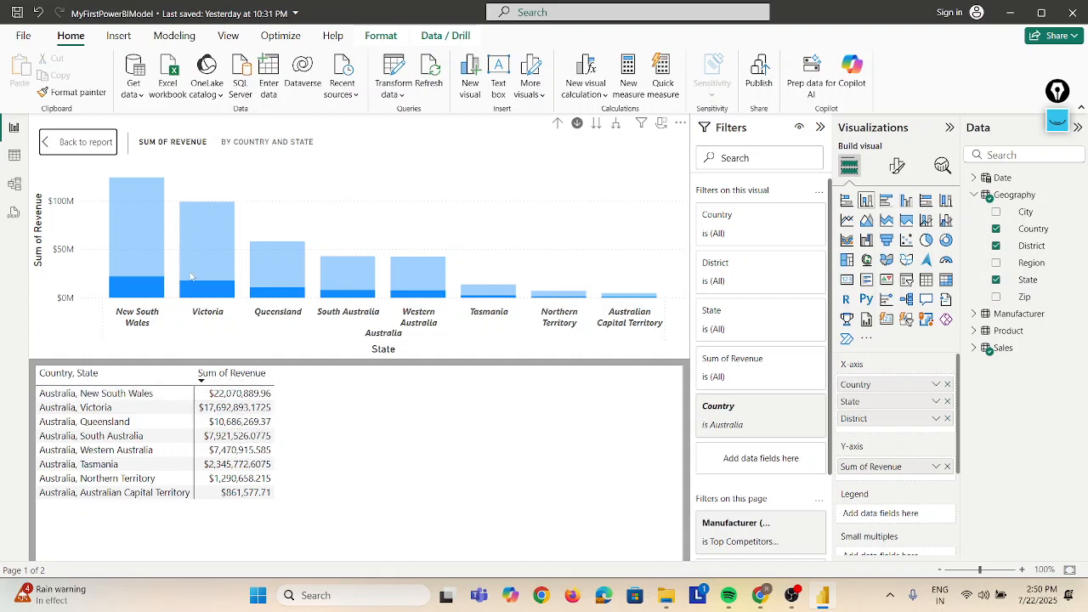
click(72, 150)
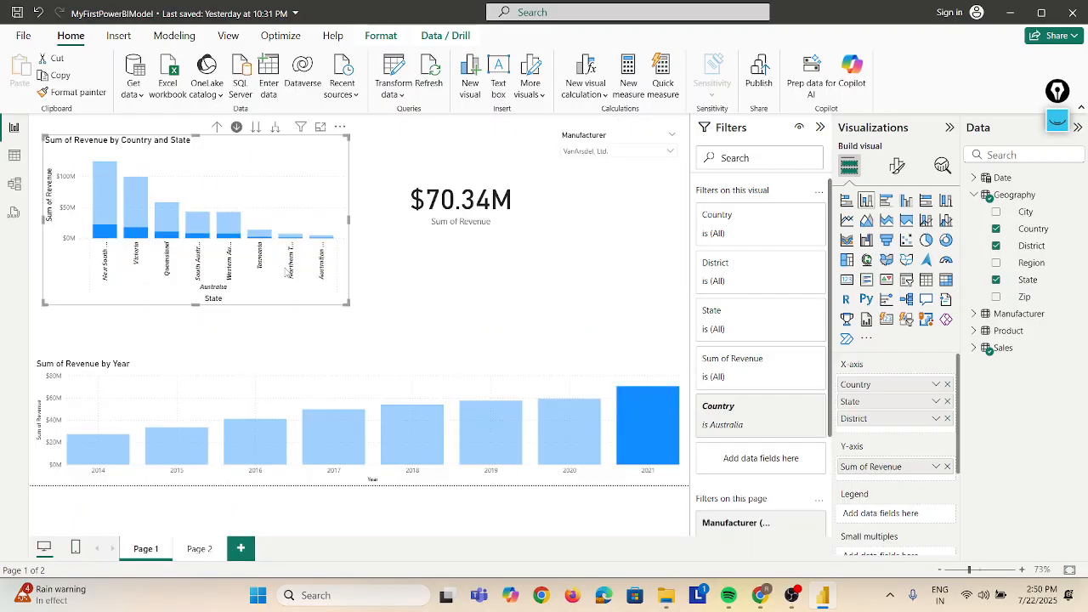
- Check the next exercise instruction and drill the revenue chart up from State to the Country level in Power BI Desktop
key(alt+Tab)
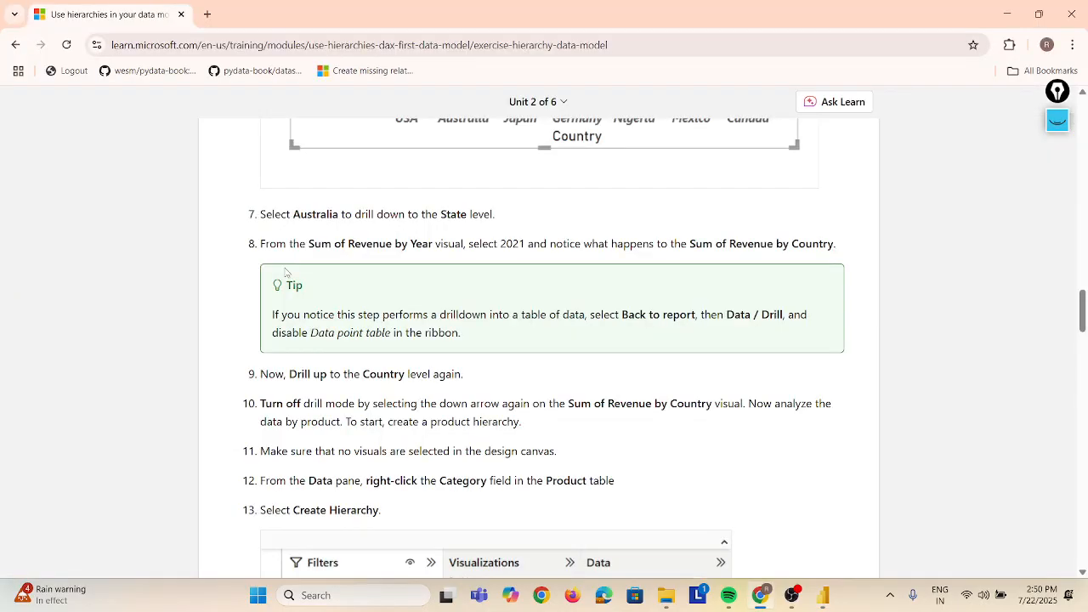
scroll(286, 272, down, 3)
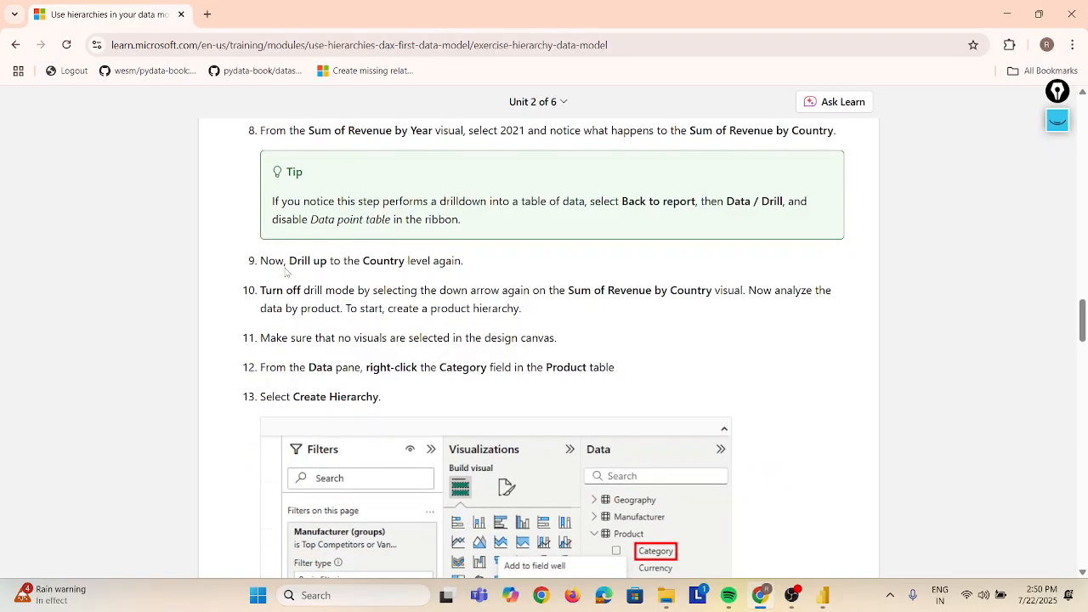
key(alt+Tab)
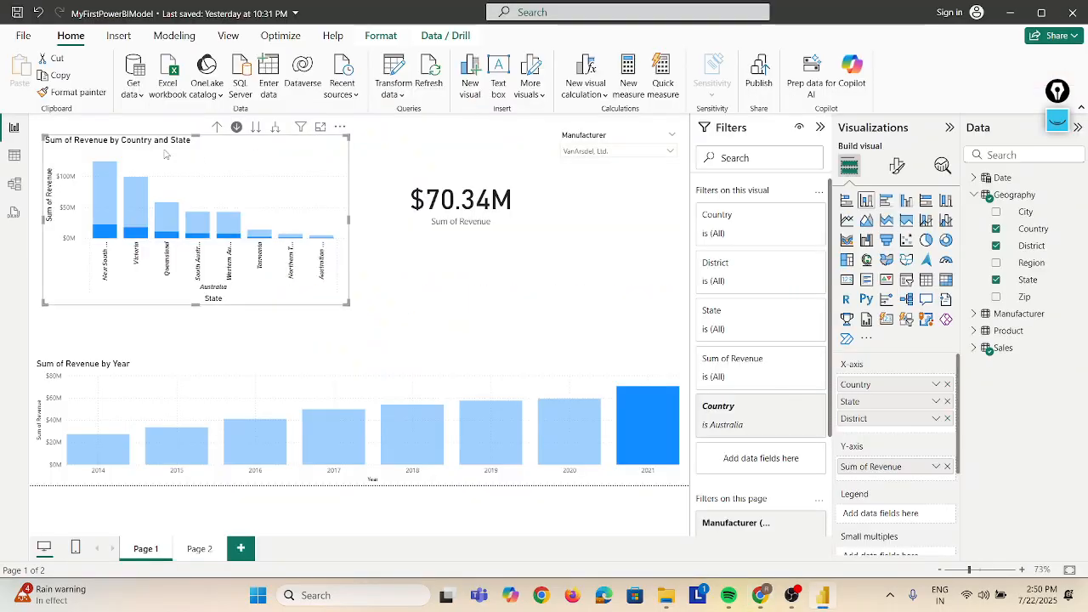
click(216, 127)
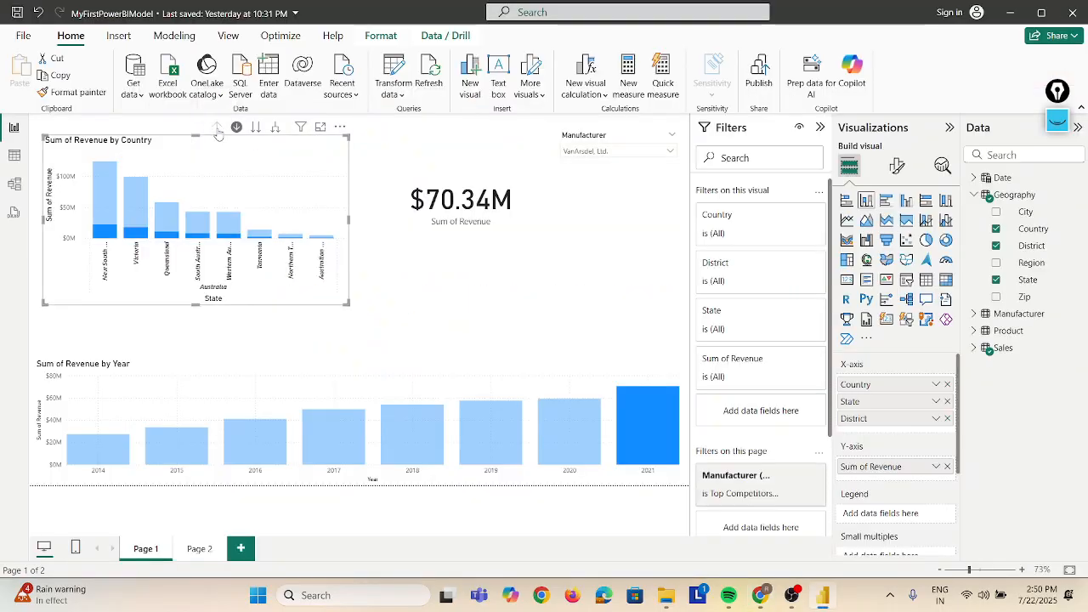
key(alt+Tab)
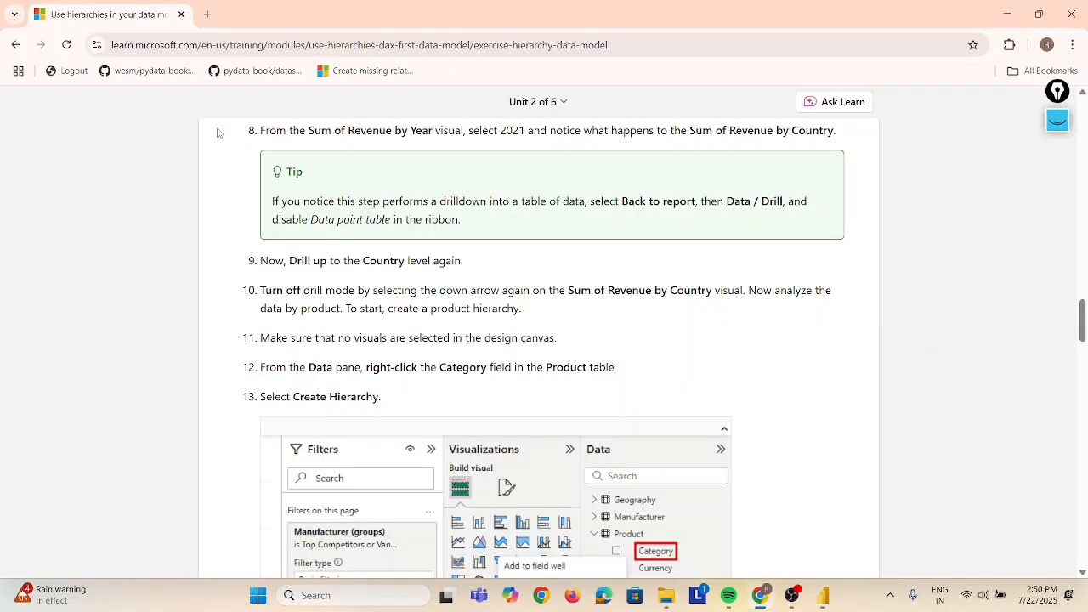
key(alt+Tab)
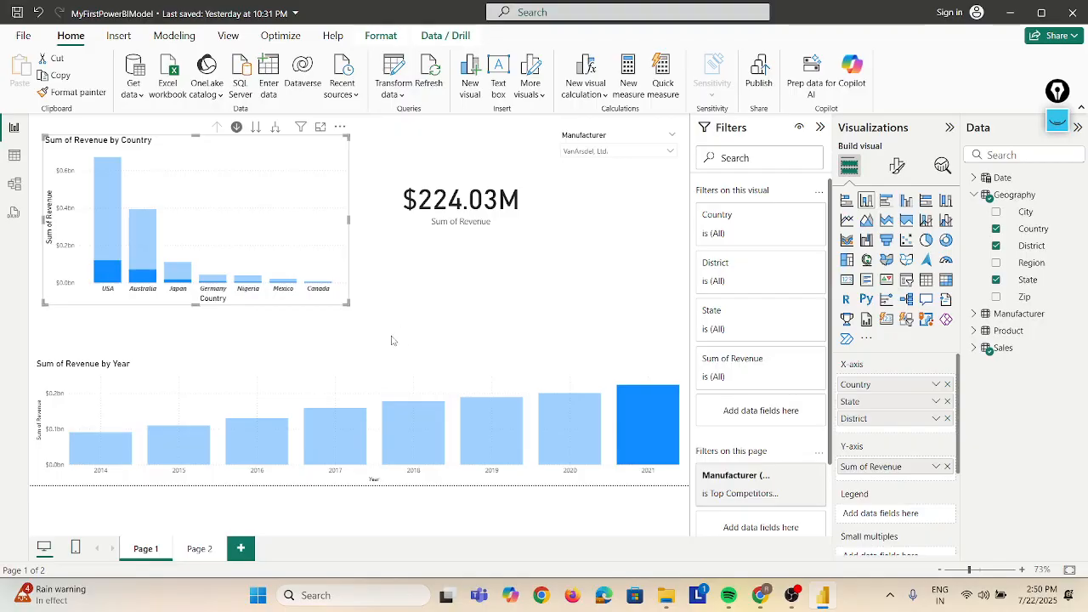
- Read the product hierarchy instructions in the browser and turn off drill-down mode on the Sum of Revenue by Country chart in Power BI Desktop
key(alt+Tab)
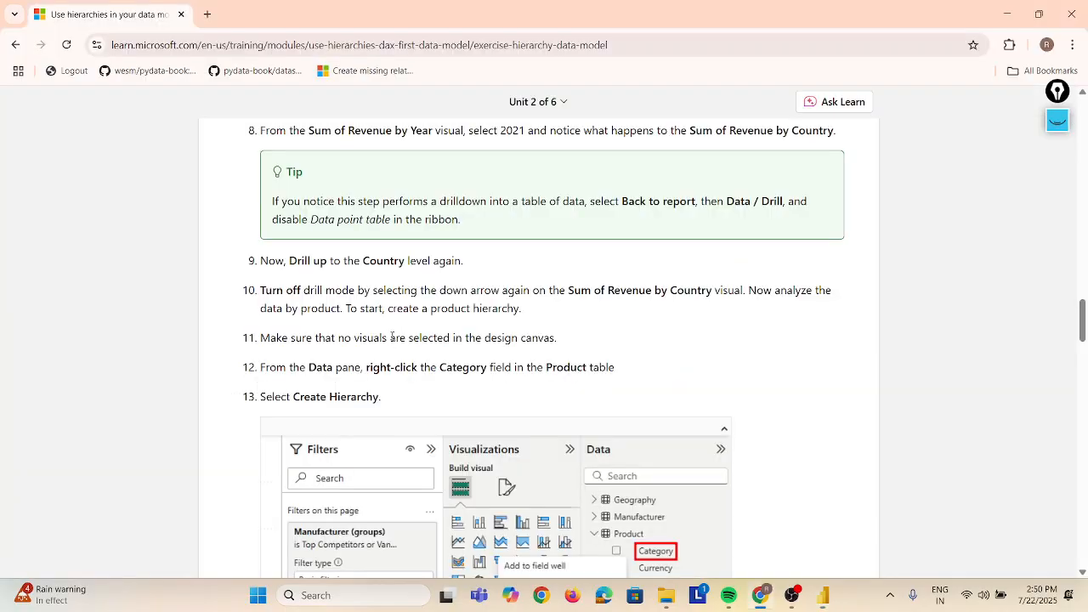
scroll(392, 337, down, 2)
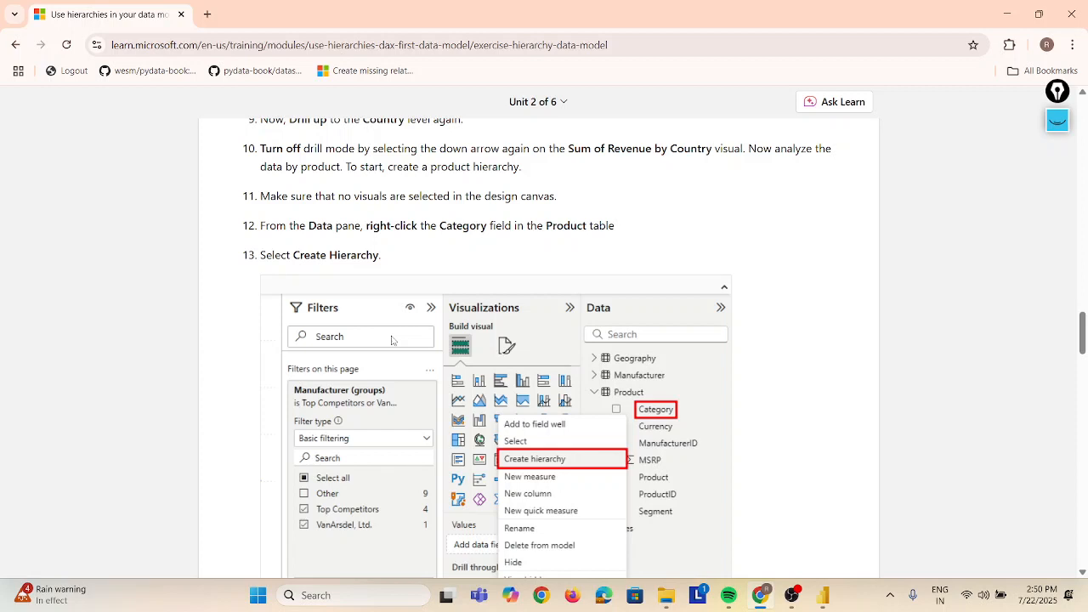
scroll(392, 340, up, 1)
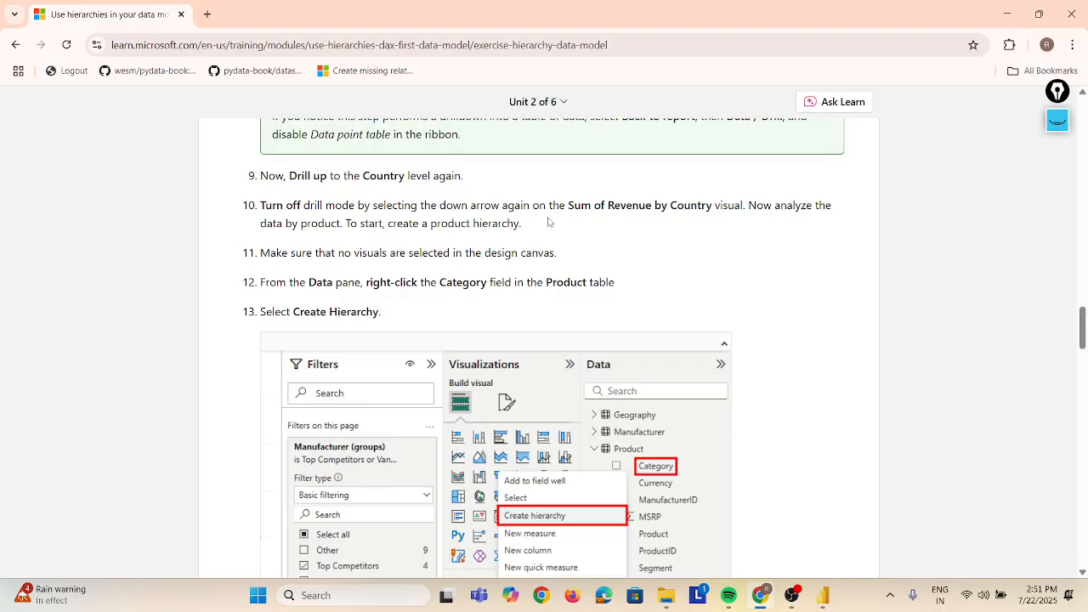
key(alt+Tab)
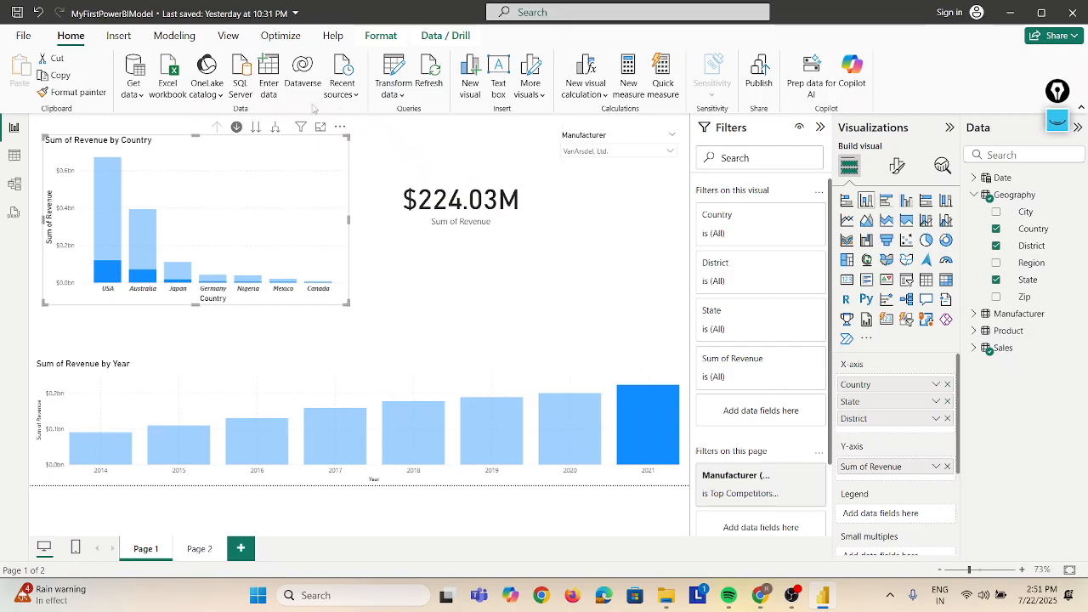
click(237, 128)
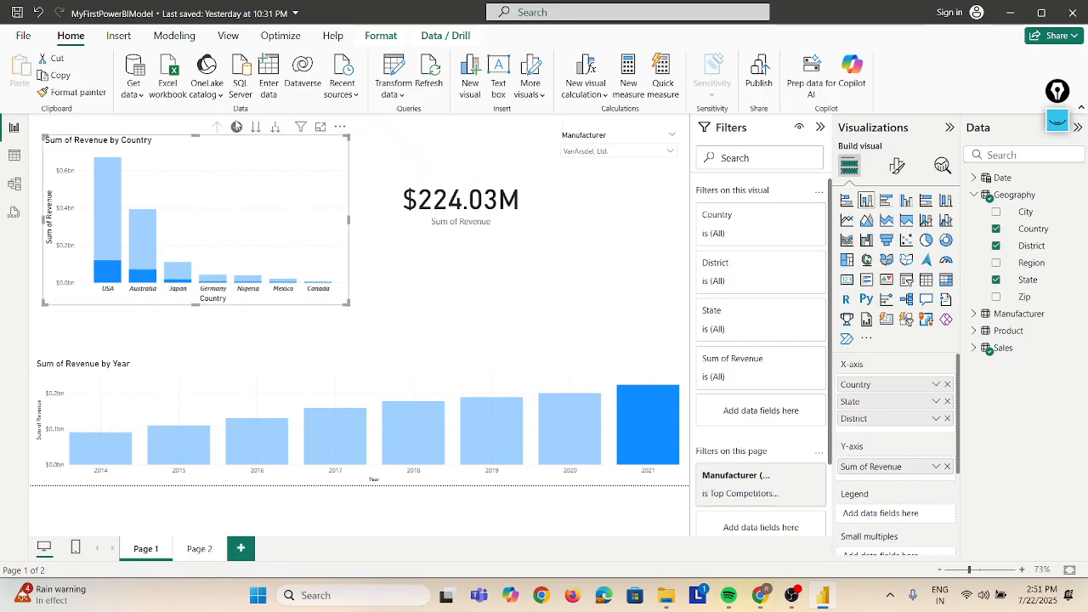
- Turn off drill-down on the Sum of Revenue by Country chart, check the next exercise instruction, and leave no visual selected on the canvas
click(236, 129)
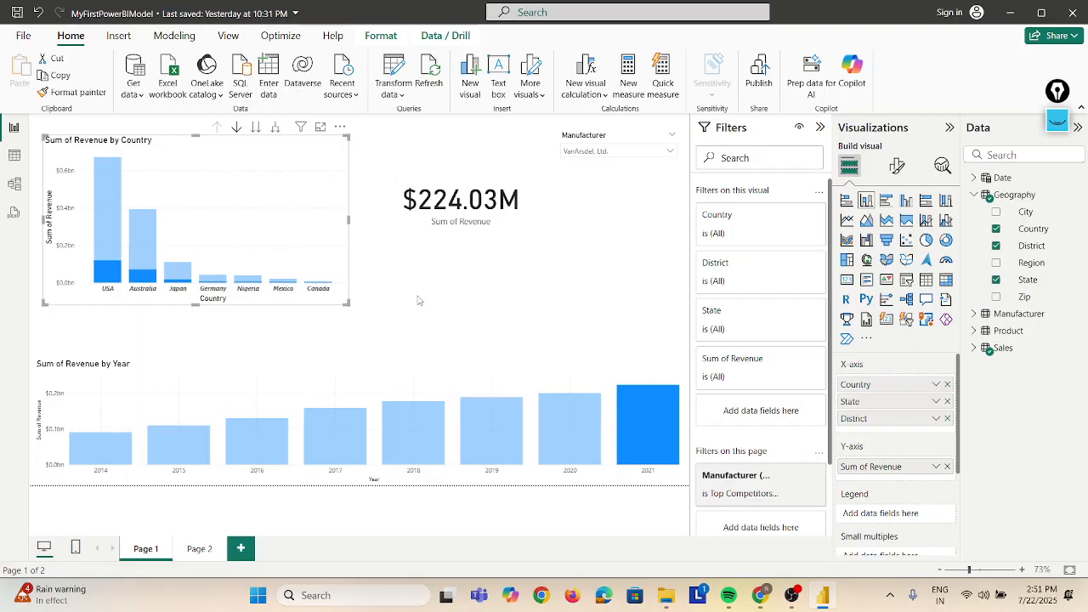
key(alt+Tab)
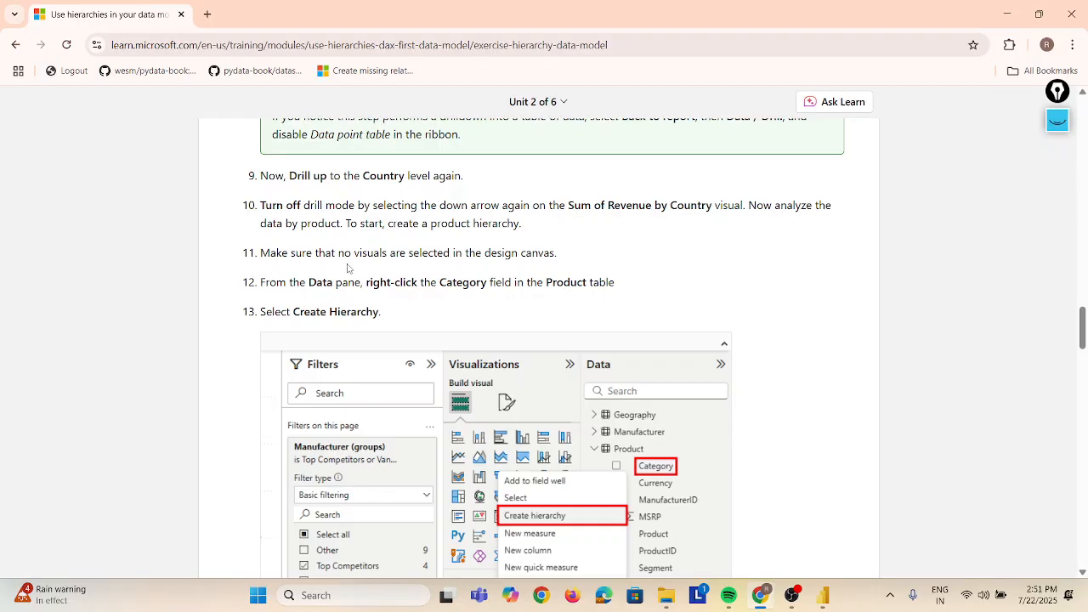
key(alt+Tab)
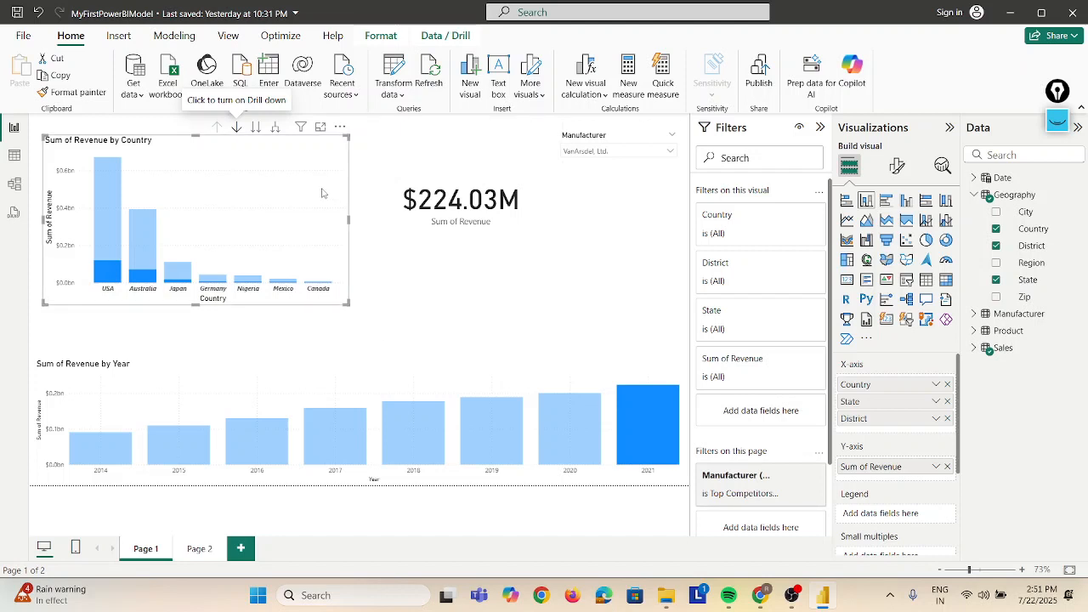
click(370, 326)
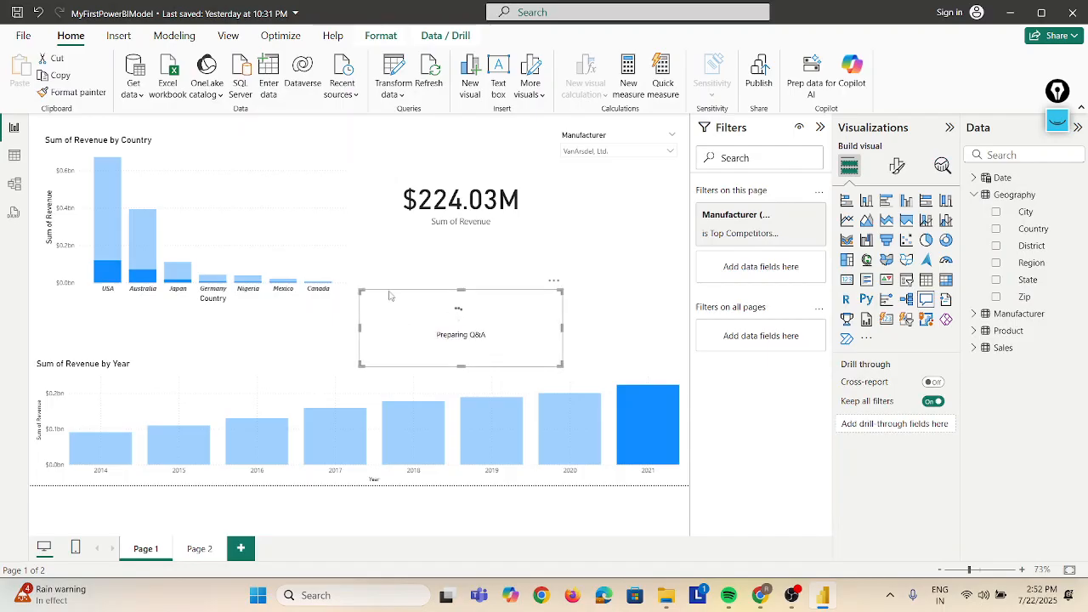
key(Delete)
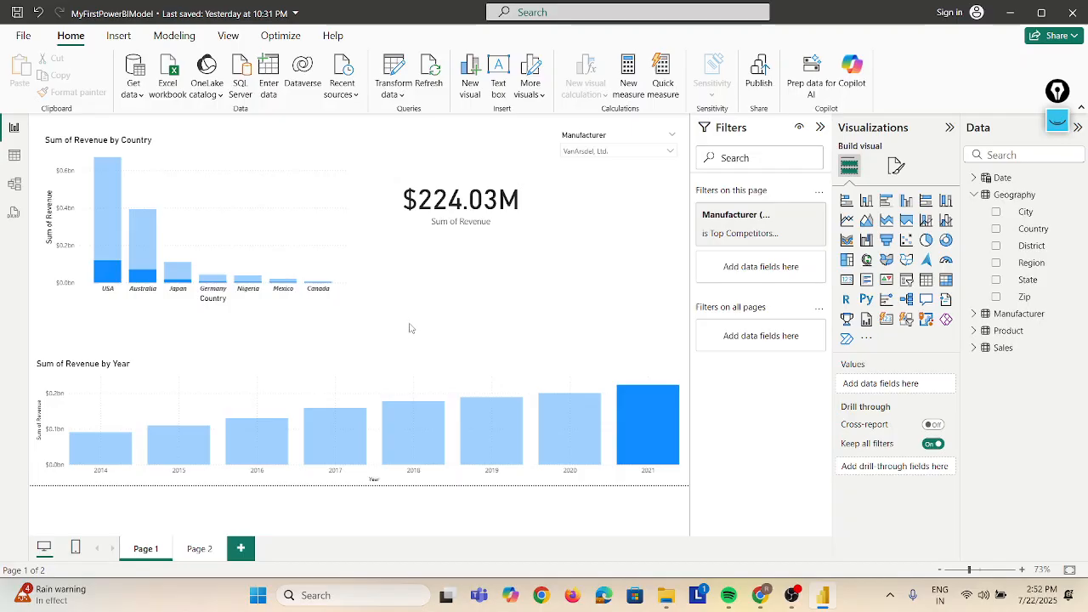
- Recheck the exercise in the browser and create a hierarchy from the Product table's Category field in Power BI Desktop
key(alt+Tab)
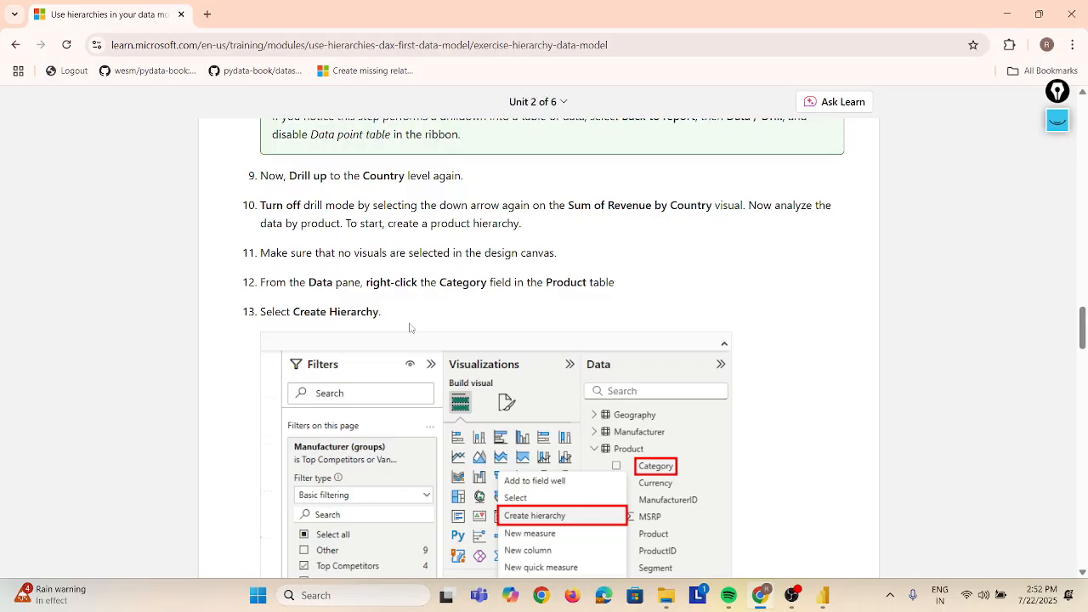
key(alt+Tab)
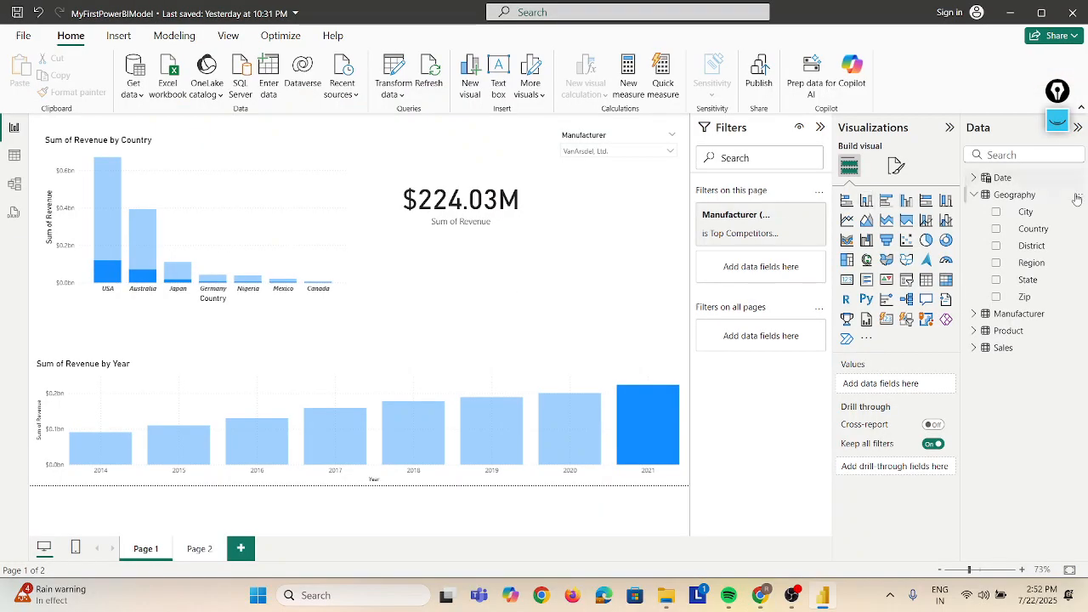
click(974, 195)
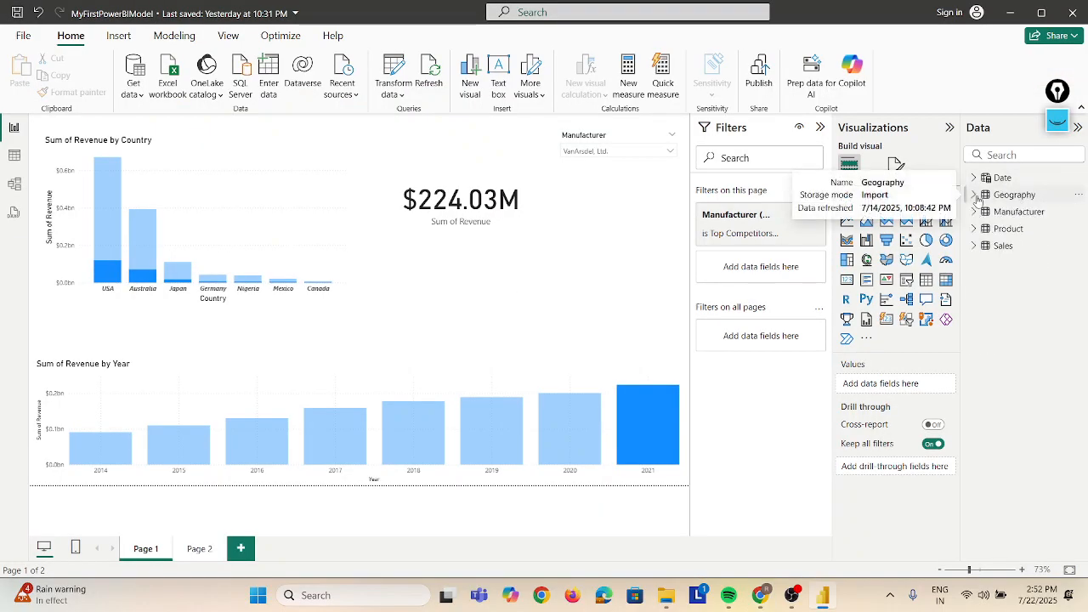
click(974, 229)
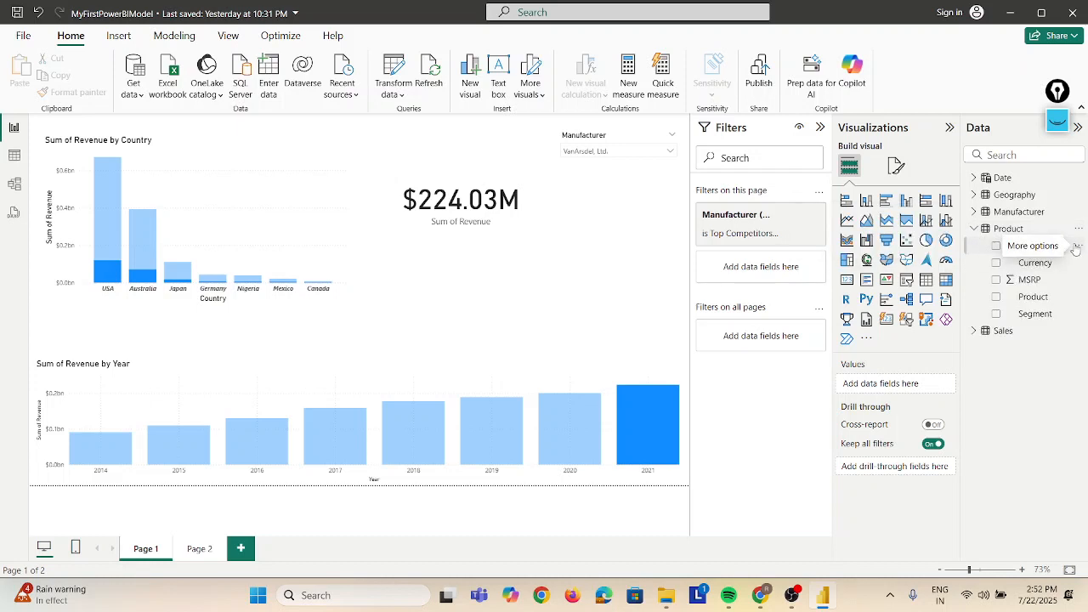
click(1077, 248)
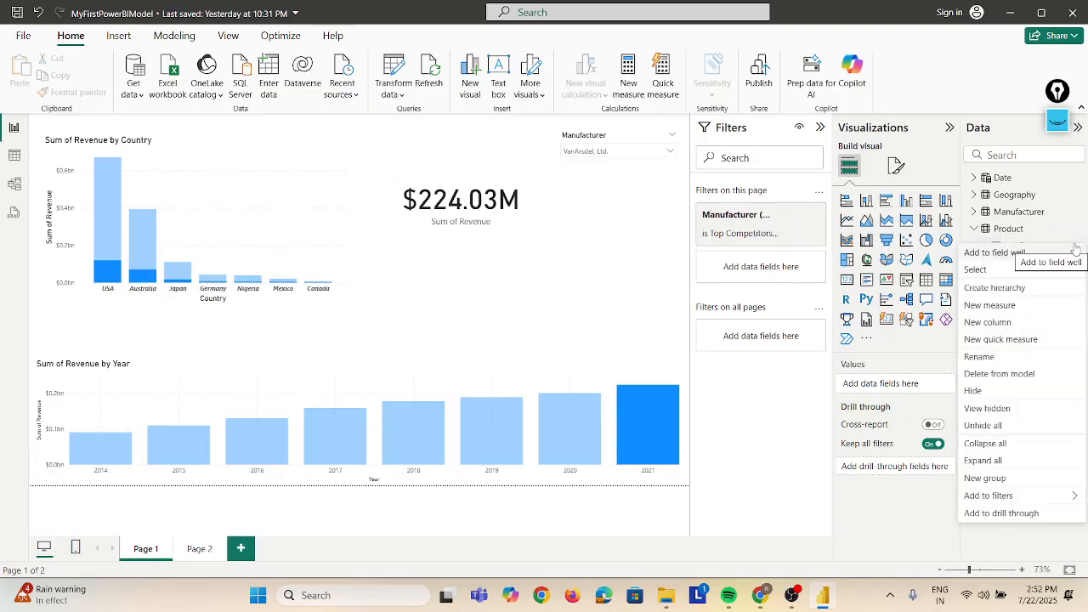
click(999, 291)
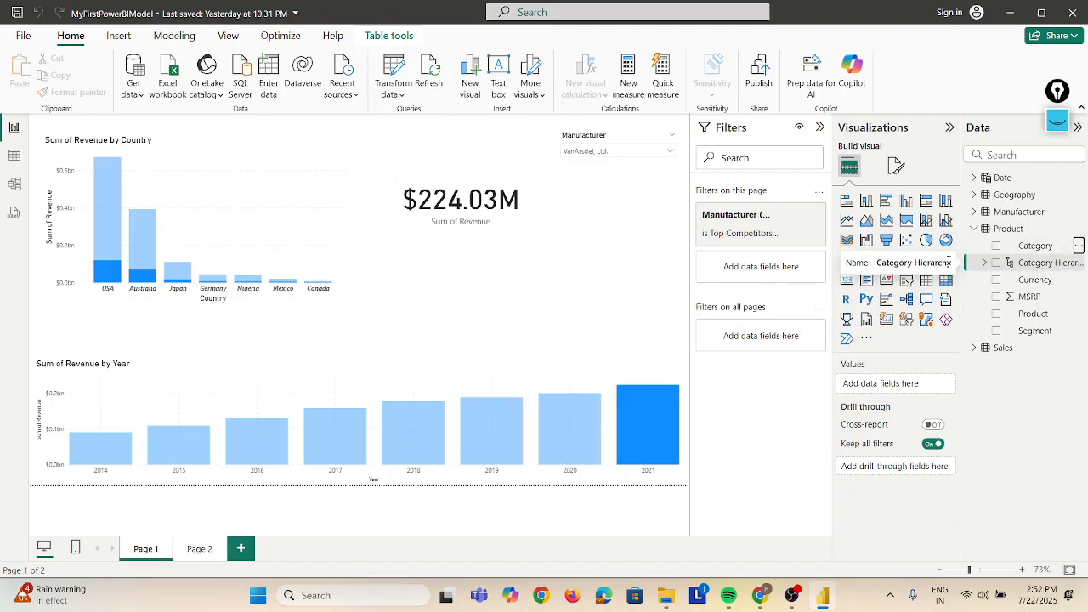
- Copy the name Product Hierarchy from the exercise in the browser and rename Category Hierarchy to it in Power BI Desktop
key(alt+Tab)
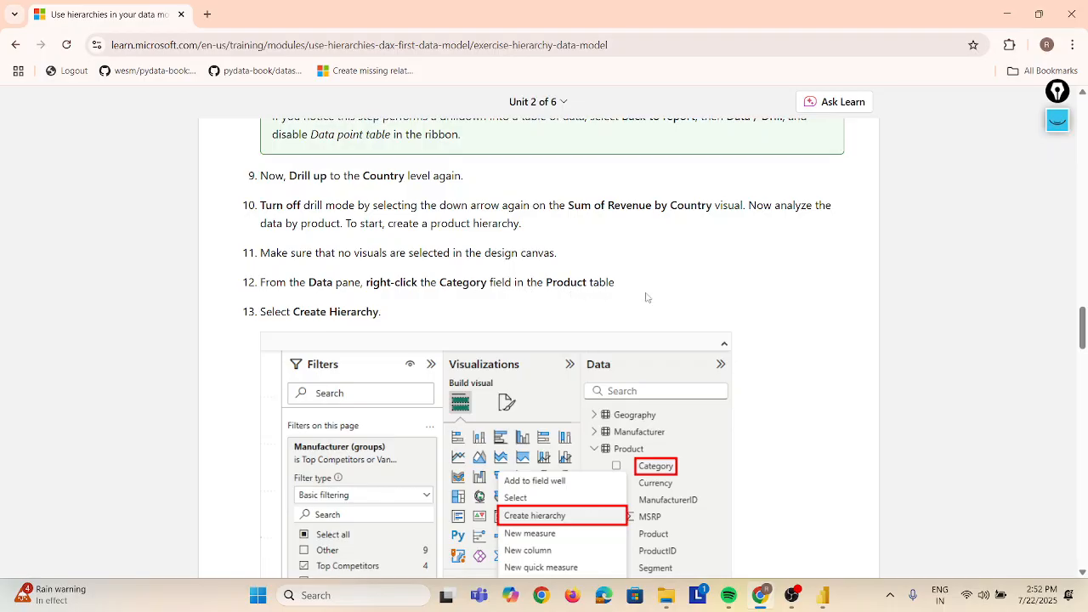
scroll(647, 297, down, 5)
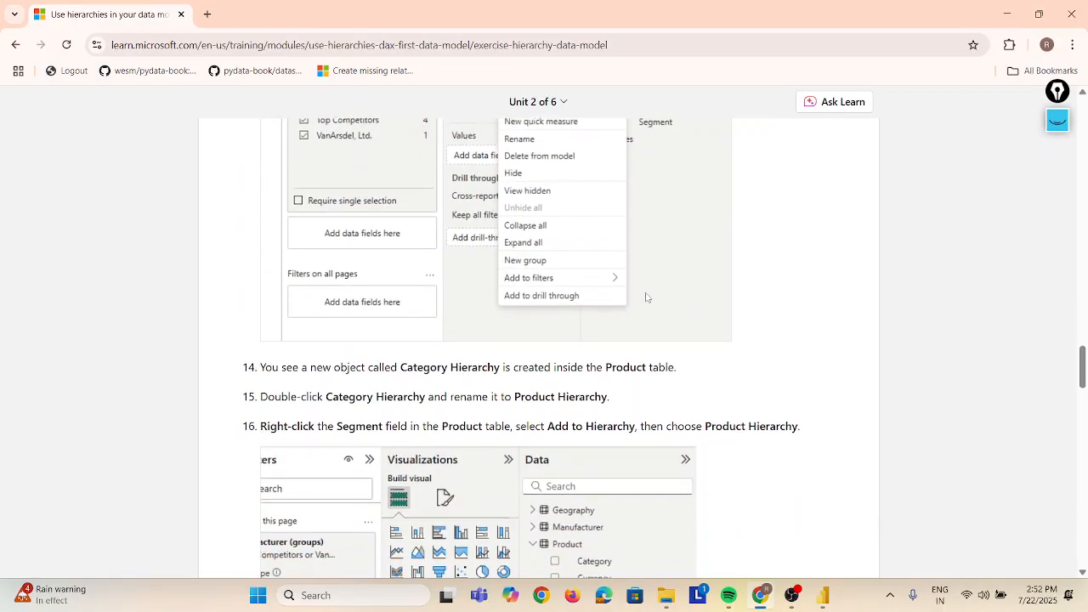
scroll(647, 298, down, 1)
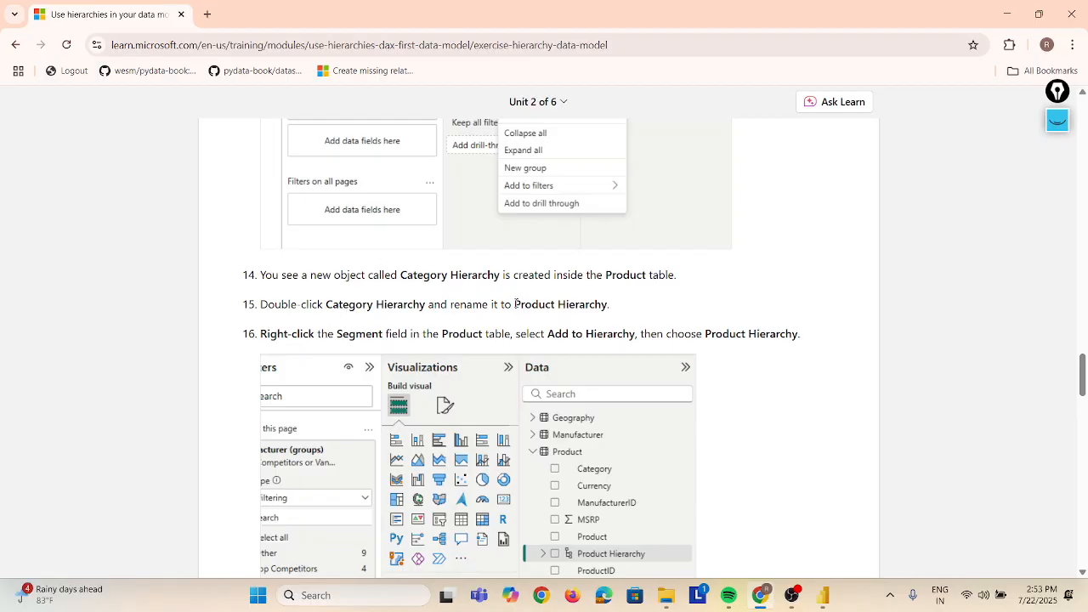
drag(514, 304, 607, 308)
key(ctrl+c)
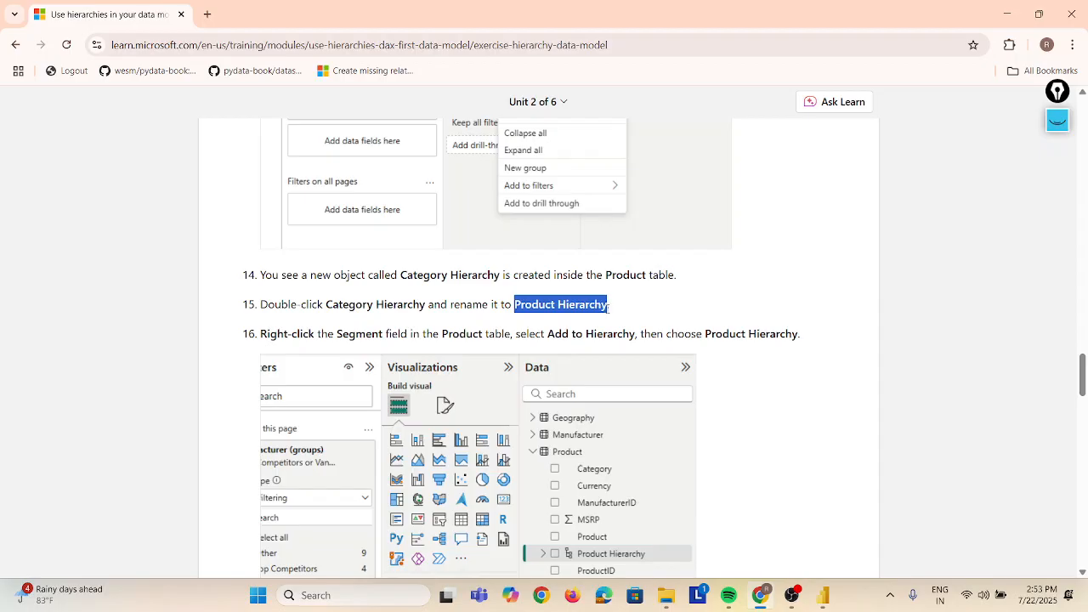
key(alt+Tab)
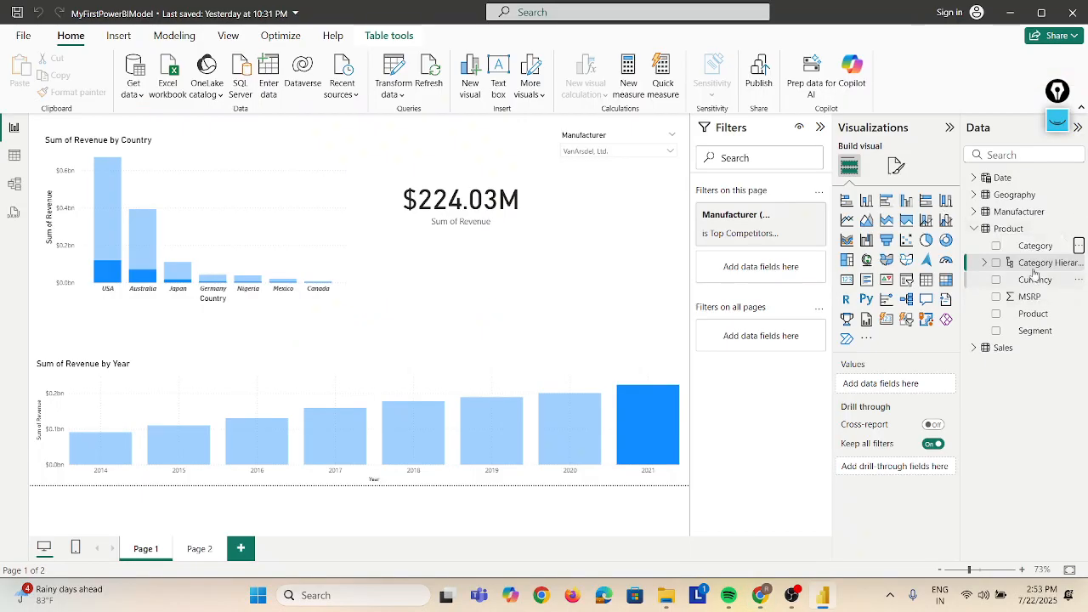
double_click(1033, 263)
key(ctrl+v)
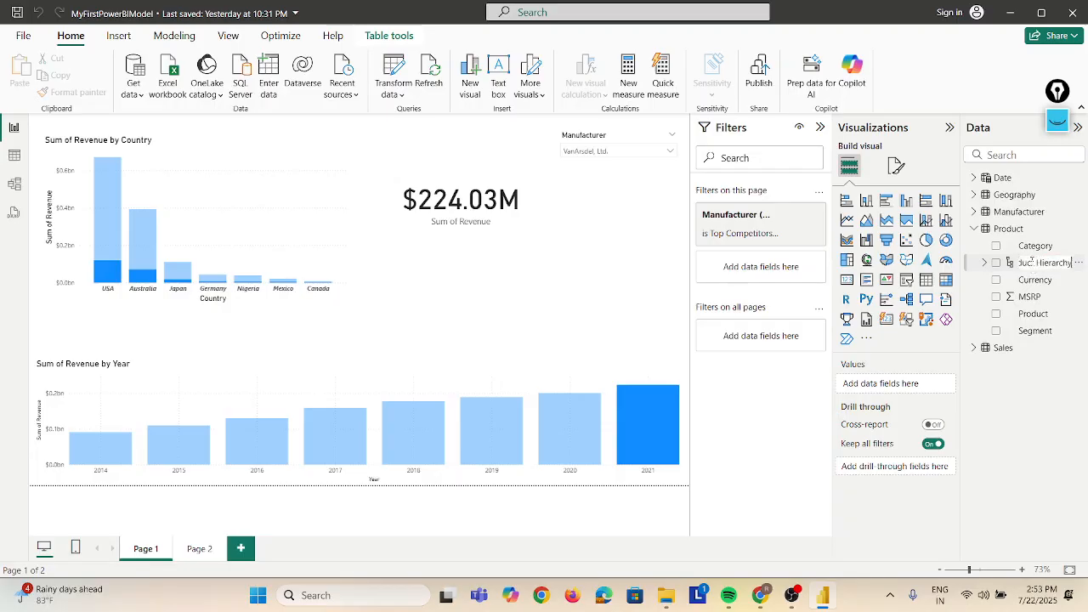
key(Return)
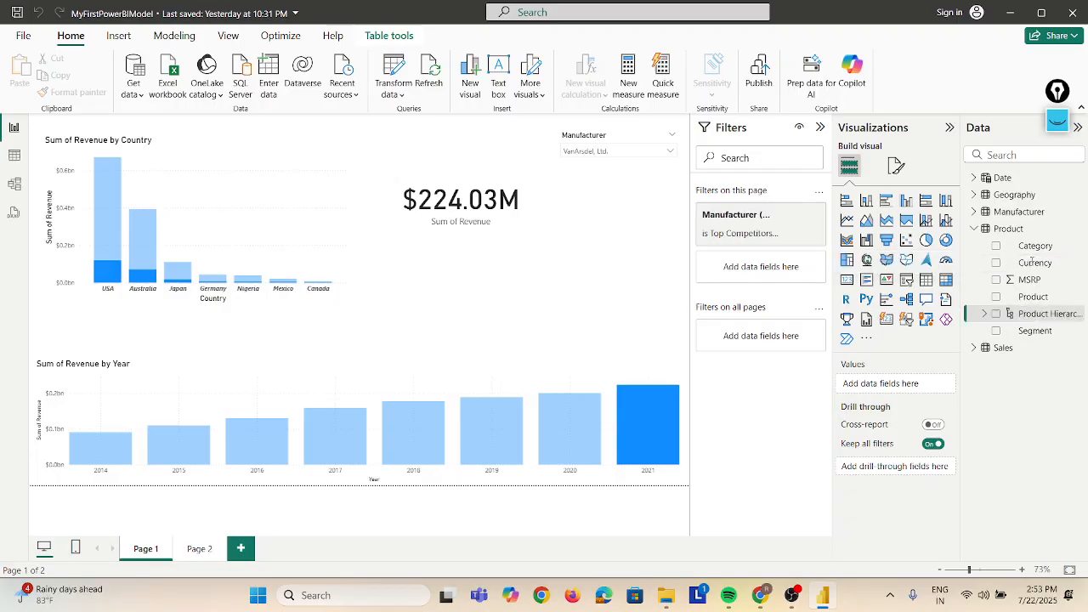
- Recheck the exercise, expand Product Hierarchy in Power BI Desktop, and add the Product table's Segment field to it
key(alt+Tab)
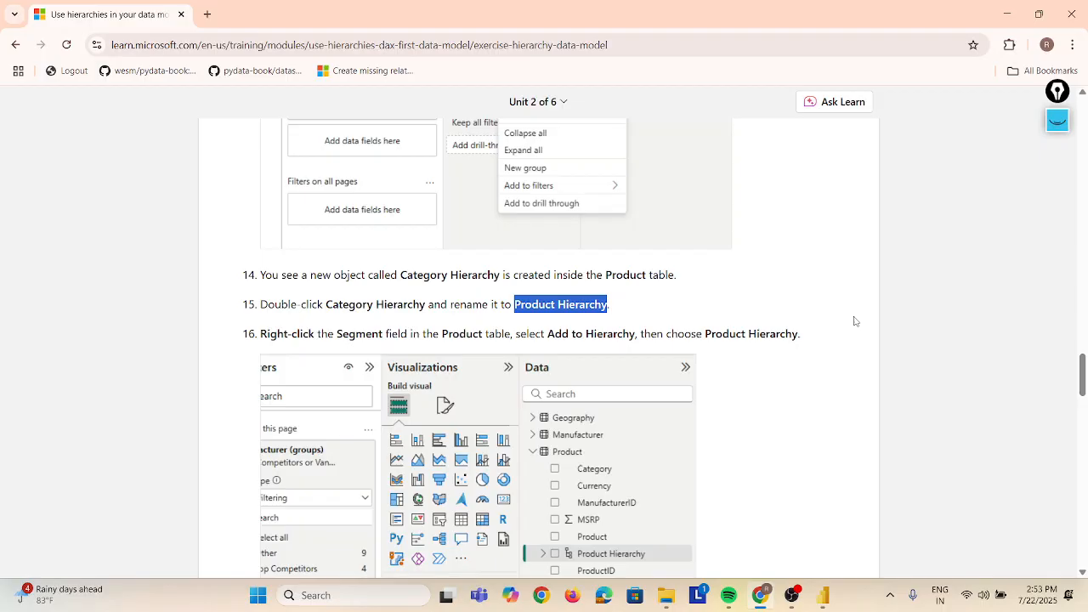
key(alt+Tab)
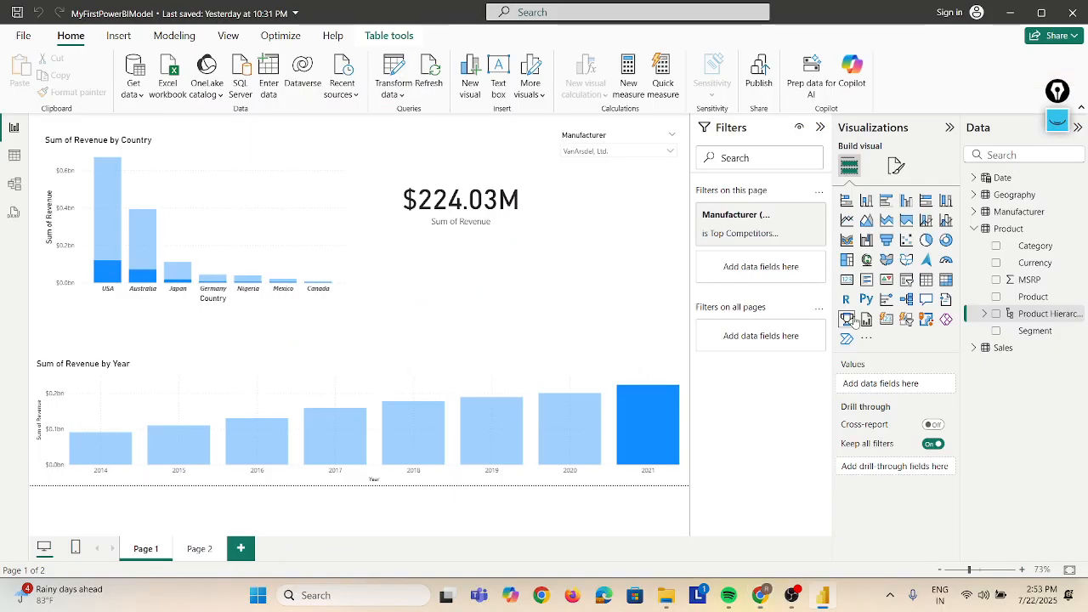
click(984, 315)
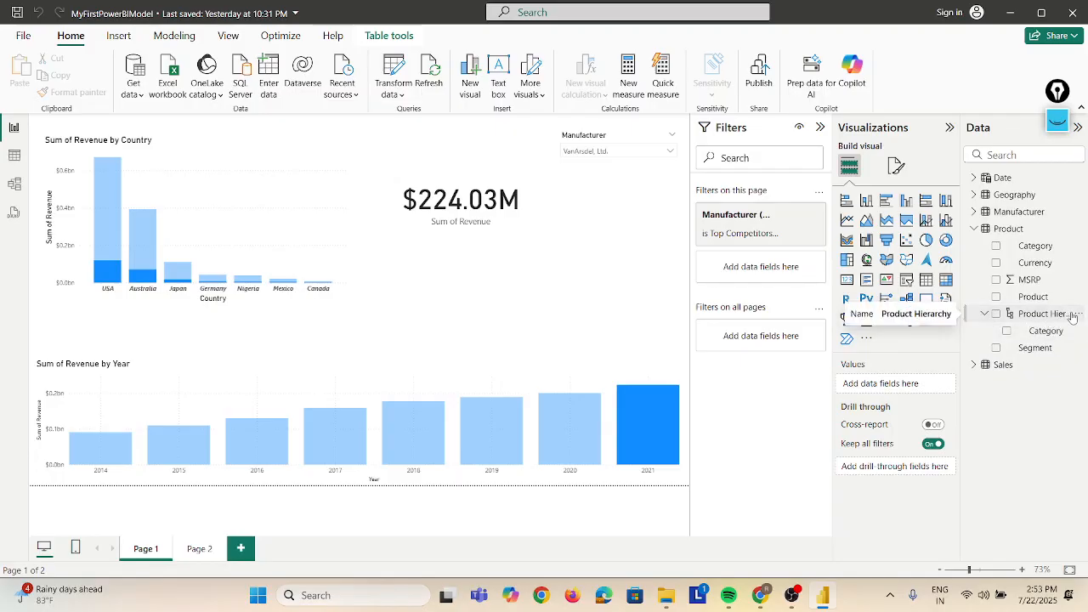
click(1036, 348)
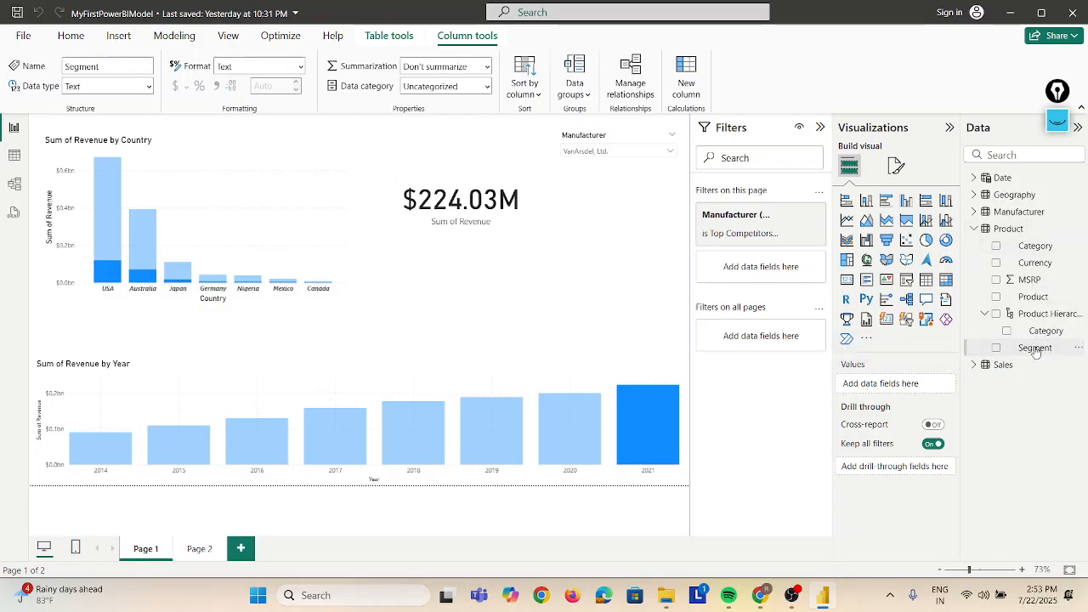
right_click(1035, 348)
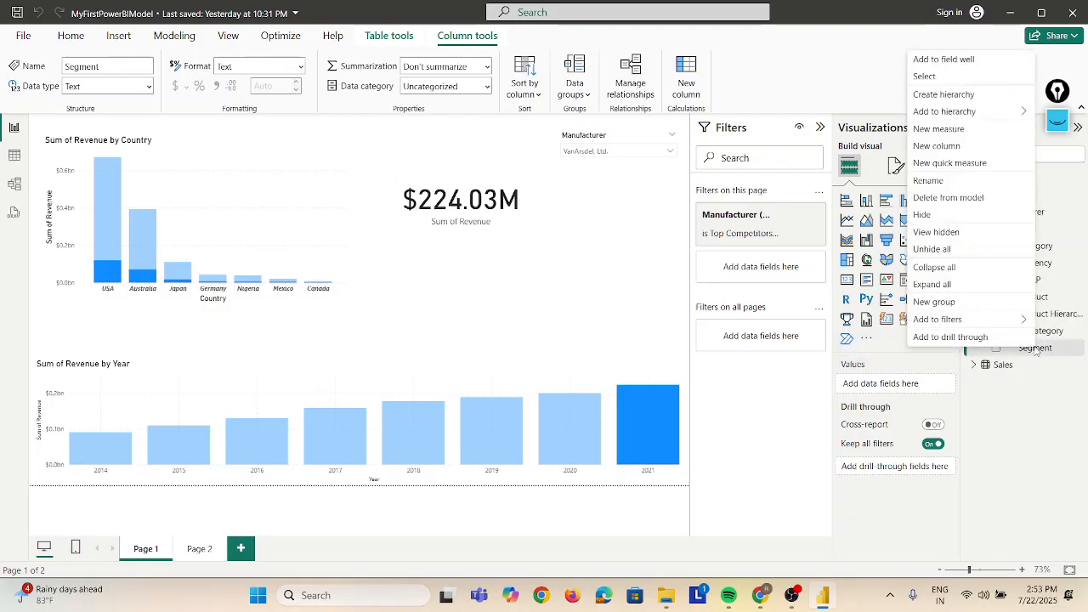
mouse_move(944, 113)
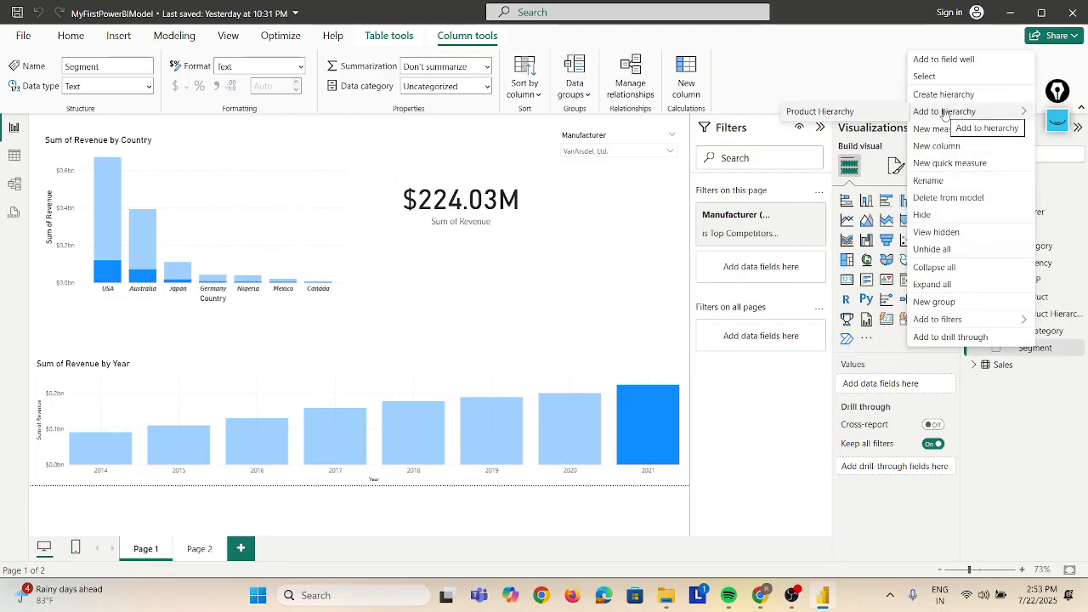
click(838, 113)
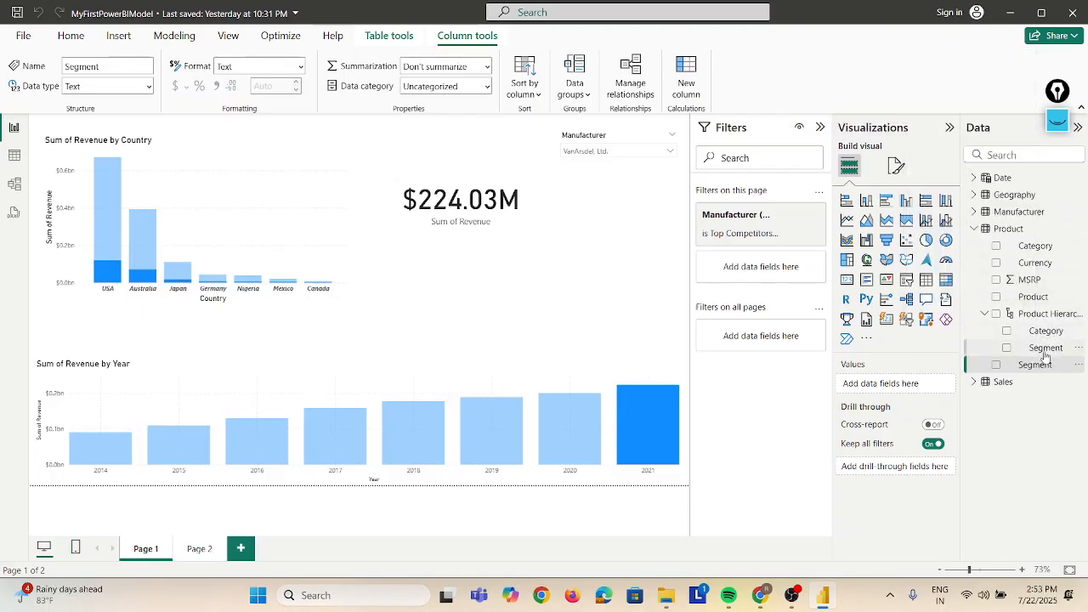
- Read exercise step 17 in the browser and add the Product table's Product field to Product Hierarchy in Power BI Desktop
key(alt+Tab)
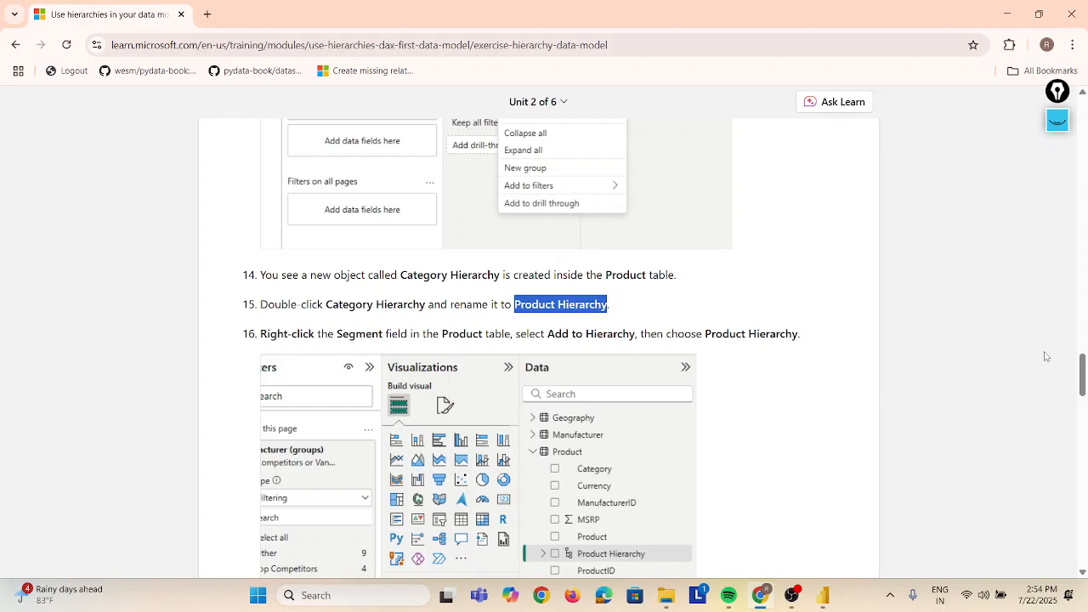
scroll(1046, 356, down, 5)
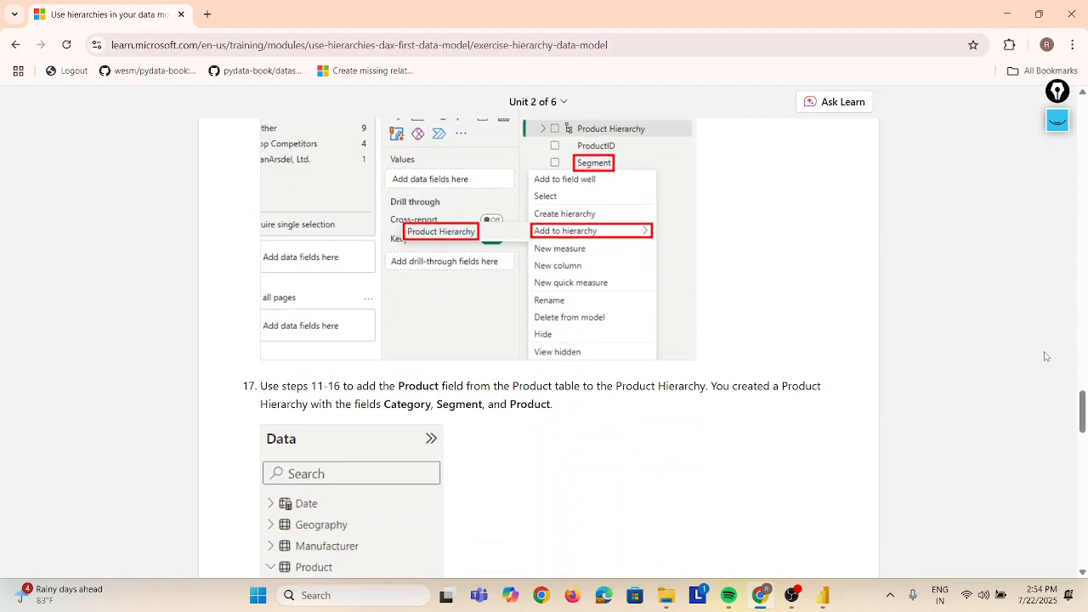
scroll(1046, 356, down, 1)
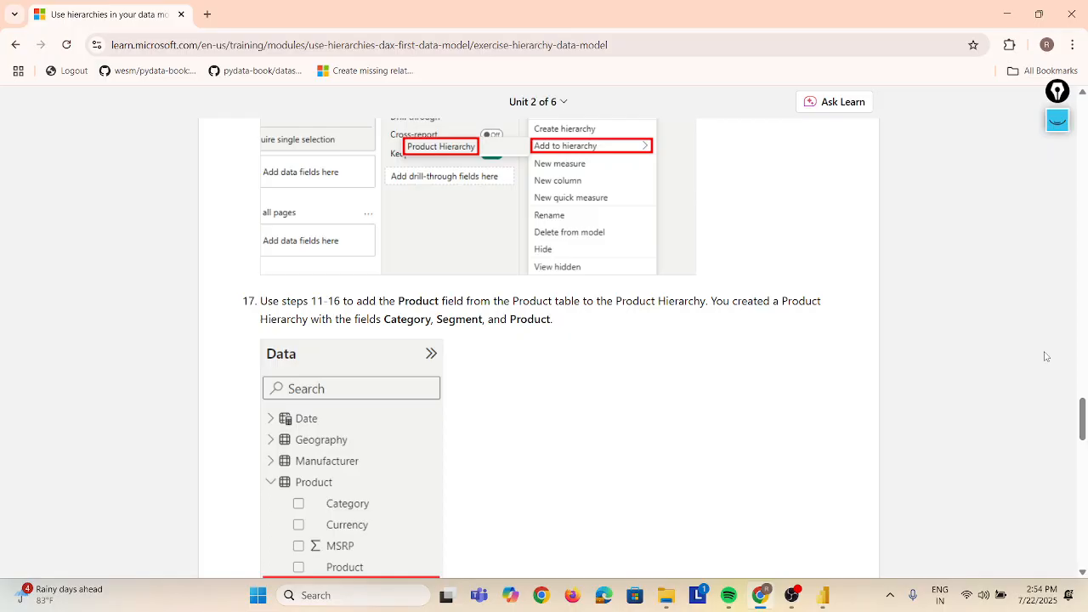
scroll(1046, 356, down, 2)
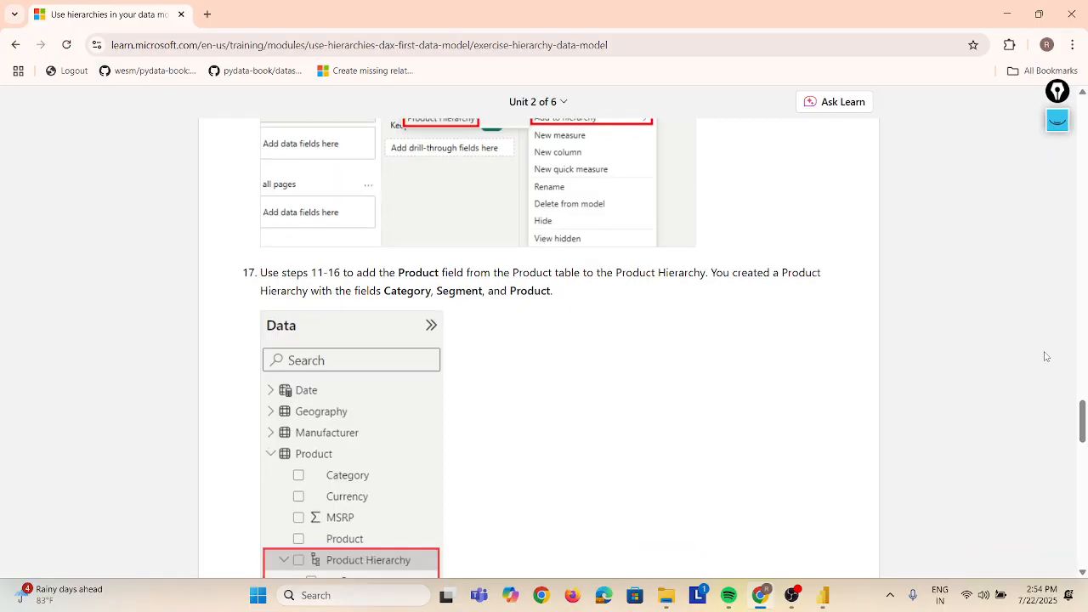
key(alt+Tab)
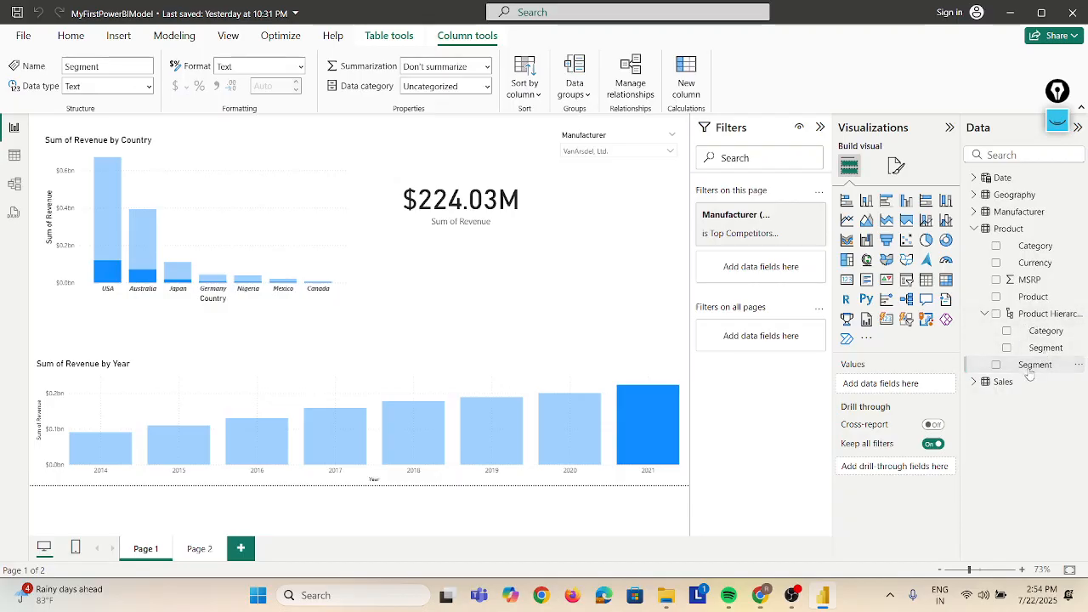
right_click(1046, 299)
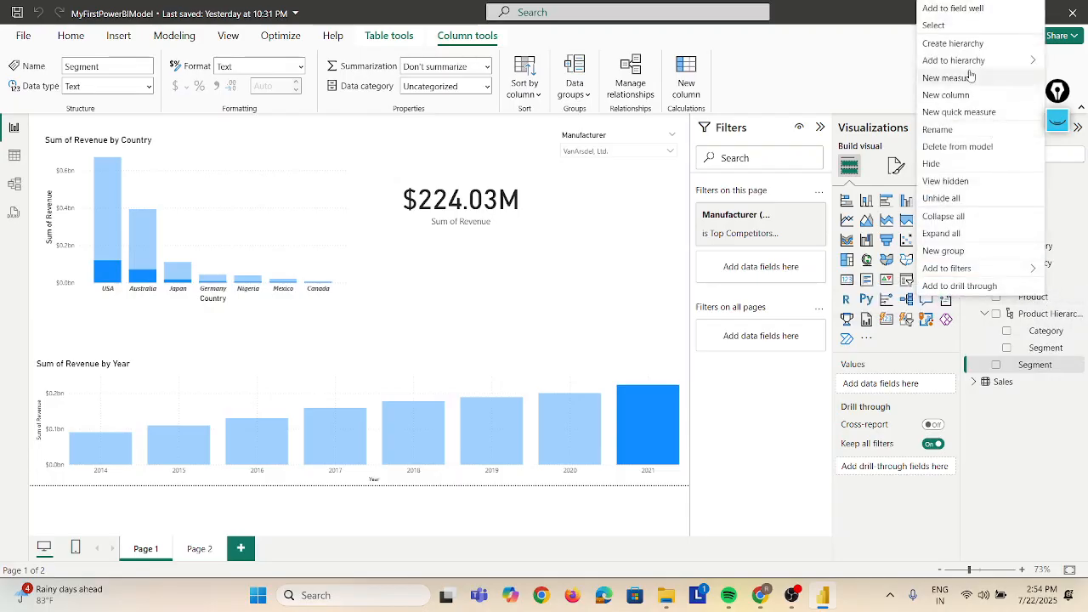
mouse_move(966, 61)
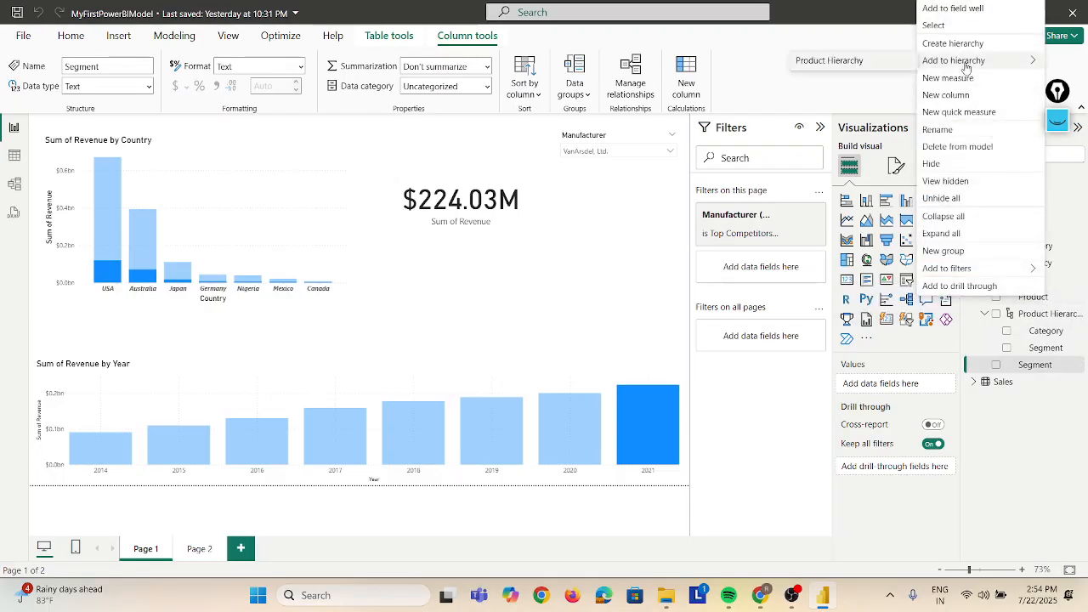
click(861, 67)
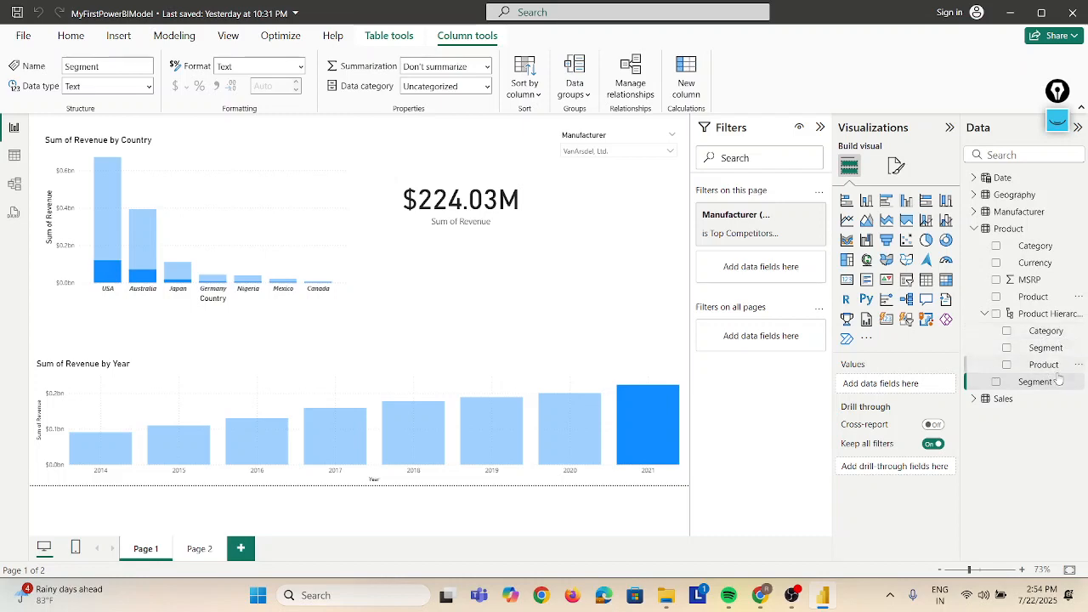
- Compare the hierarchy's fields with exercise step 17 in the browser and preview the clustered bar chart instructions
key(alt+Tab)
scroll(1058, 376, down, 5)
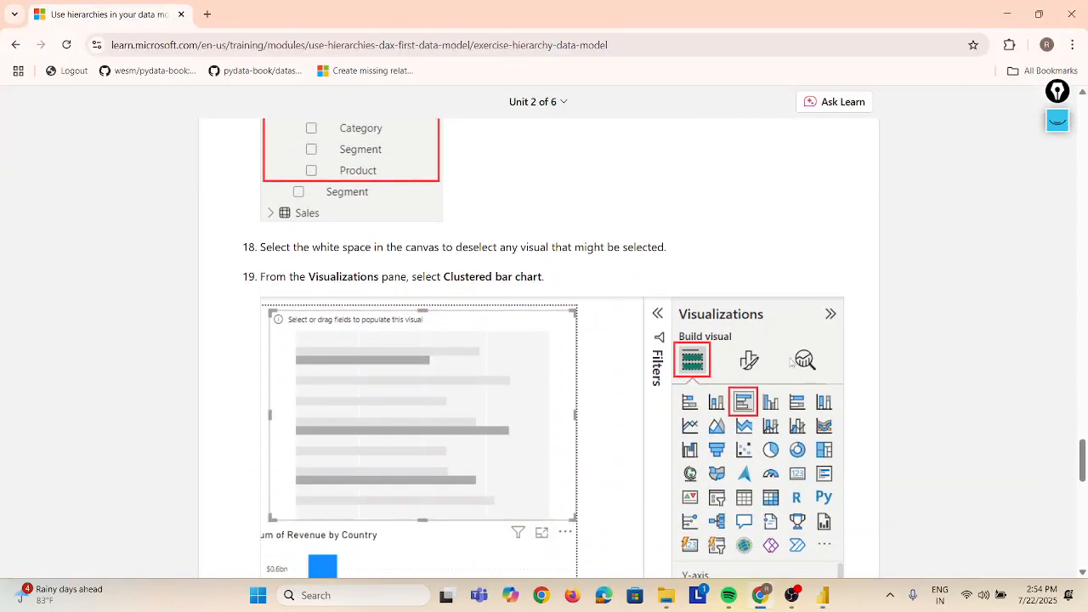
scroll(799, 382, up, 2)
scroll(799, 385, up, 3)
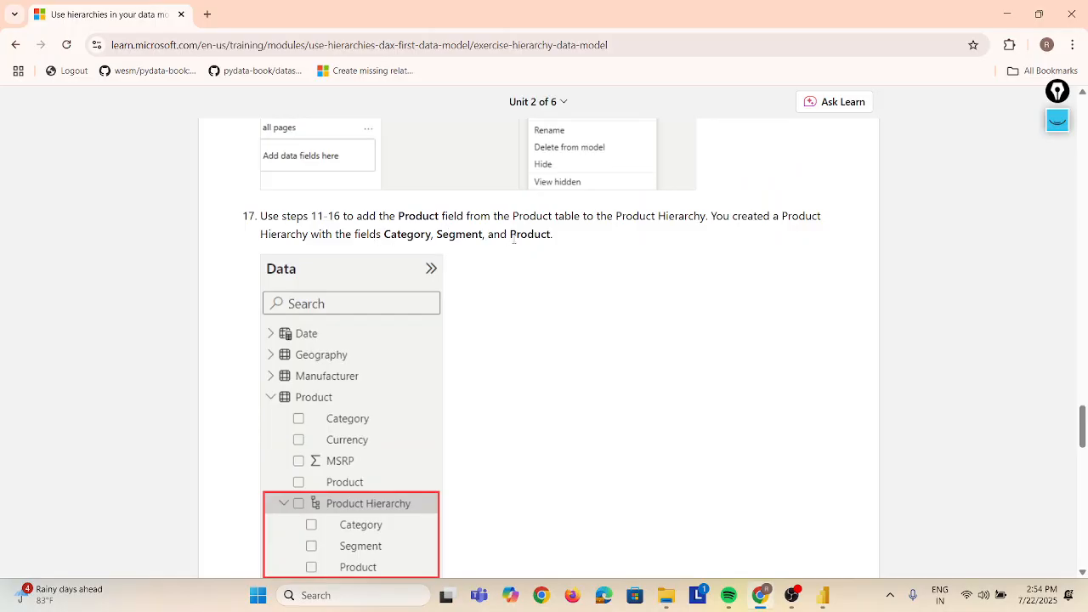
- Read exercise steps 18 and 19 in the browser, deselect all visuals in Power BI Desktop, and insert an empty clustered bar chart
scroll(516, 243, down, 1)
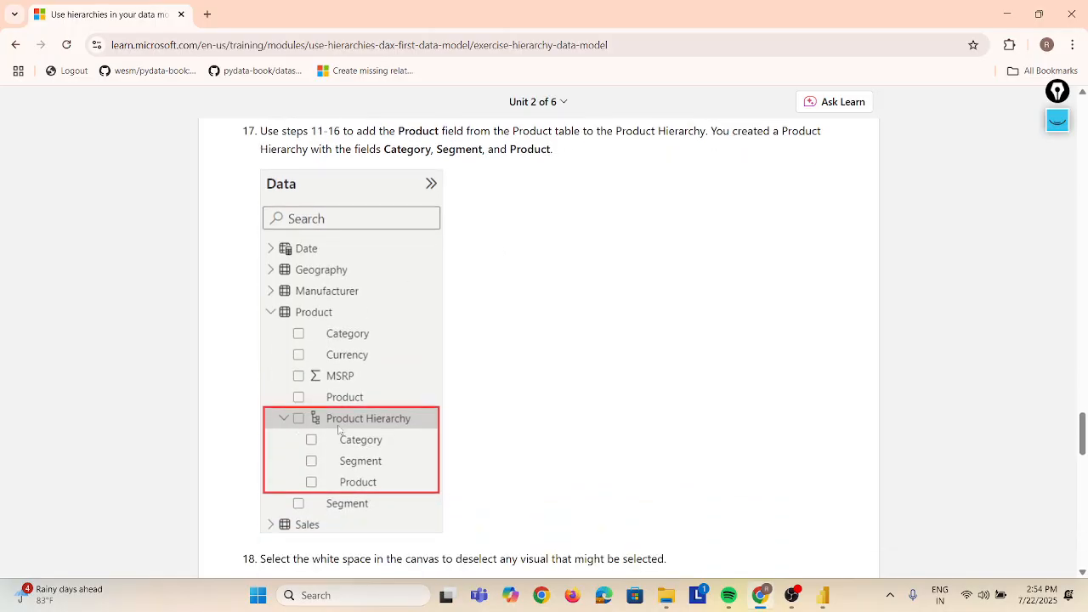
scroll(372, 441, down, 3)
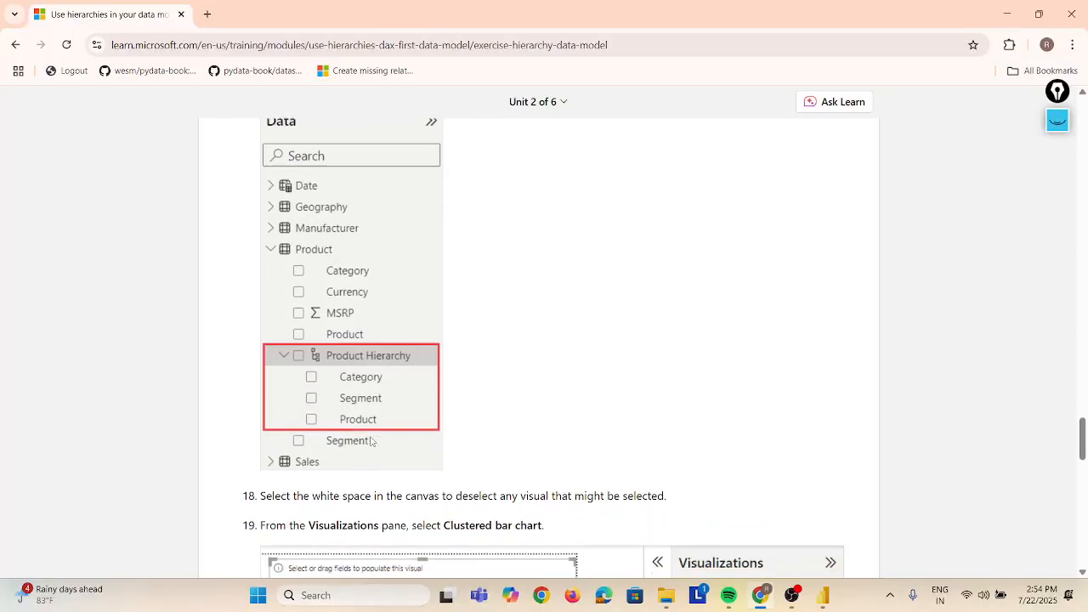
scroll(370, 442, down, 1)
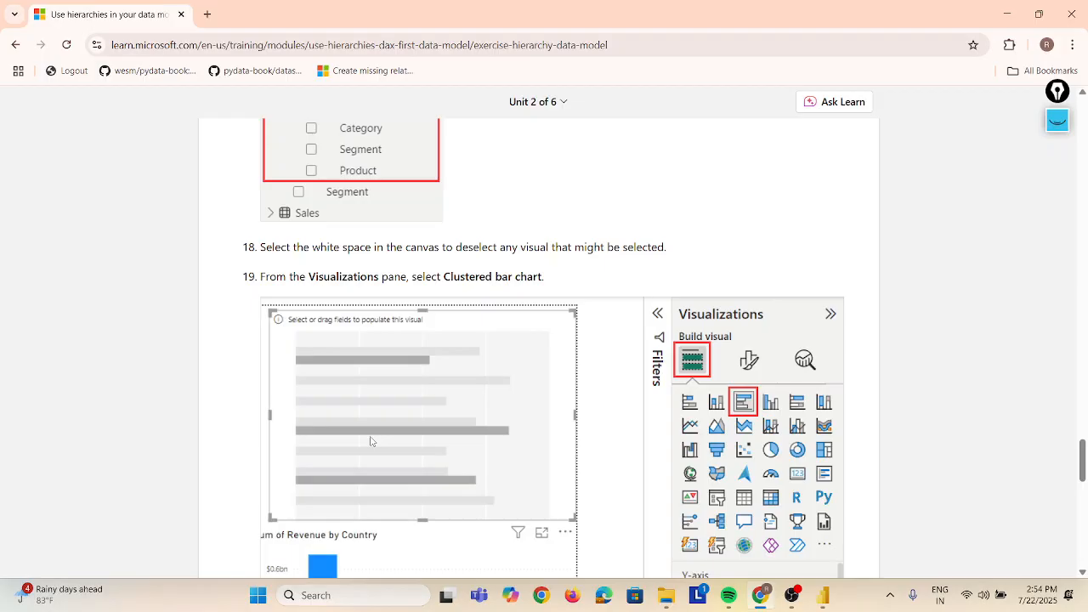
key(alt+Tab)
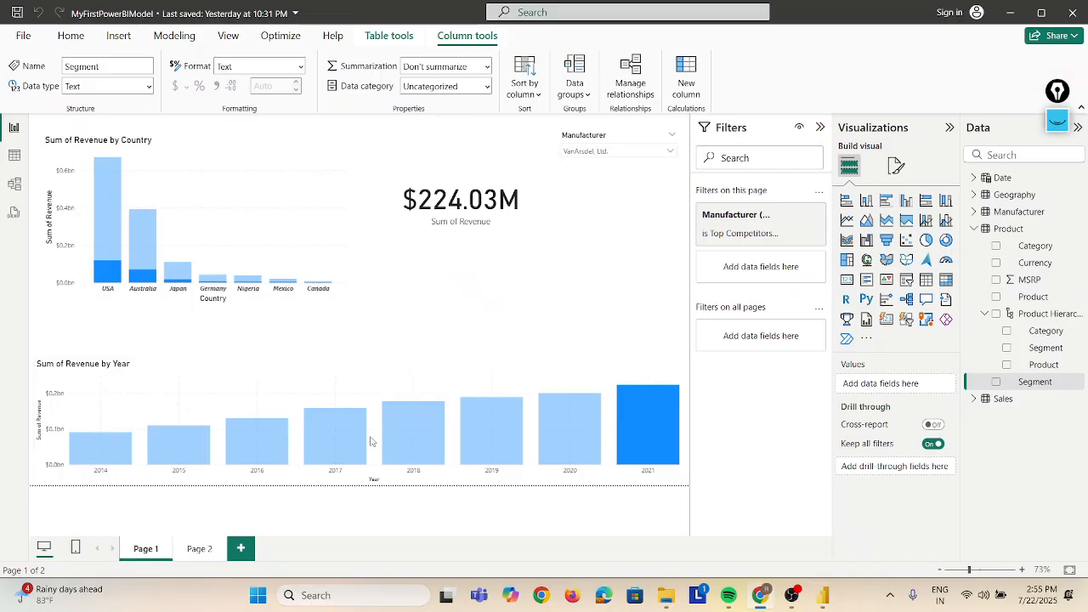
click(324, 332)
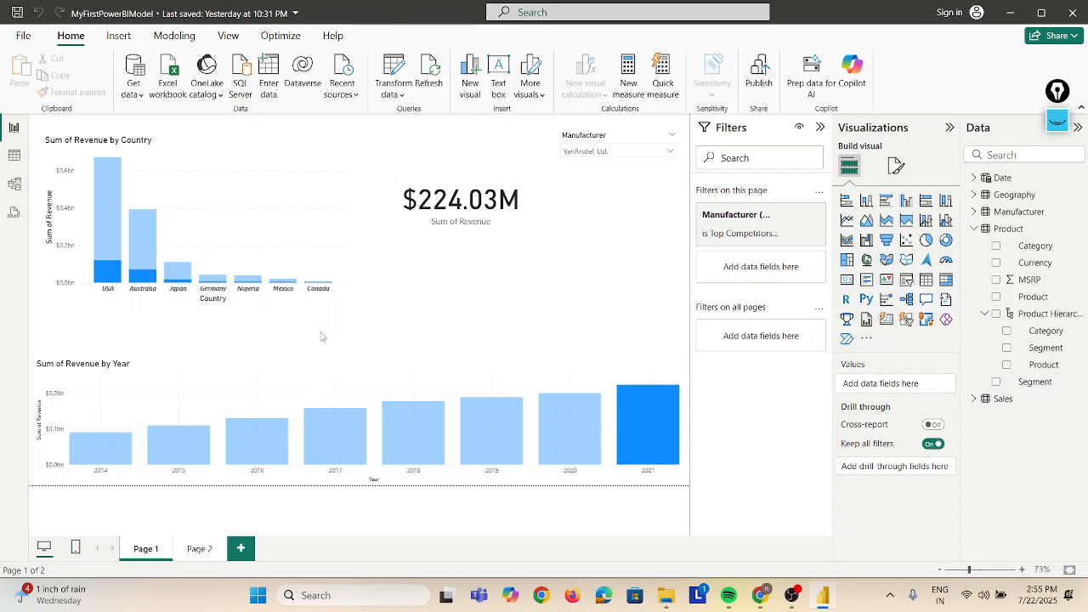
key(alt+Tab)
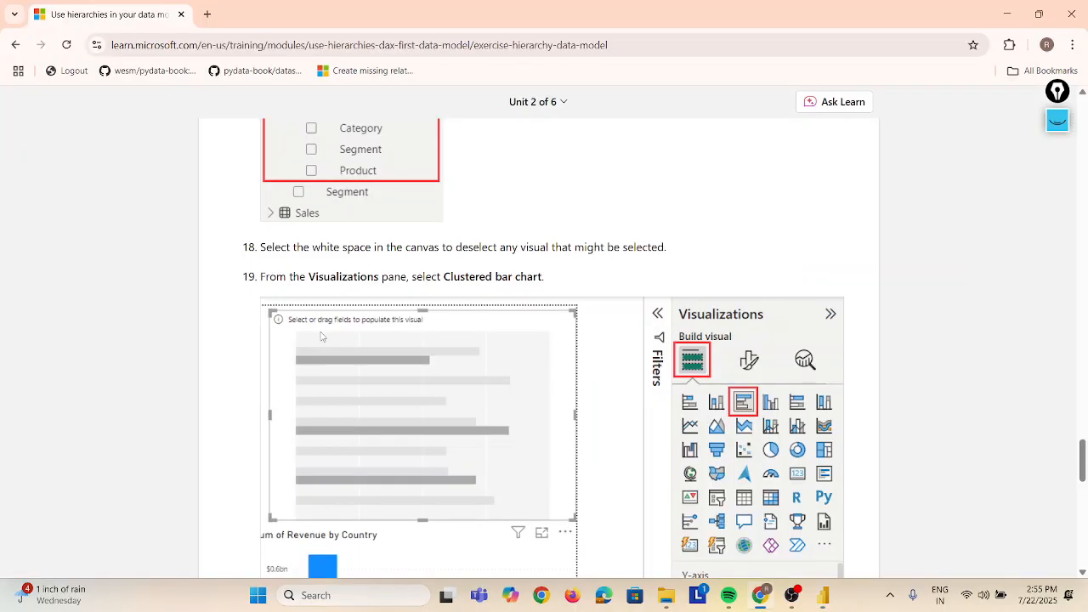
key(alt+Tab)
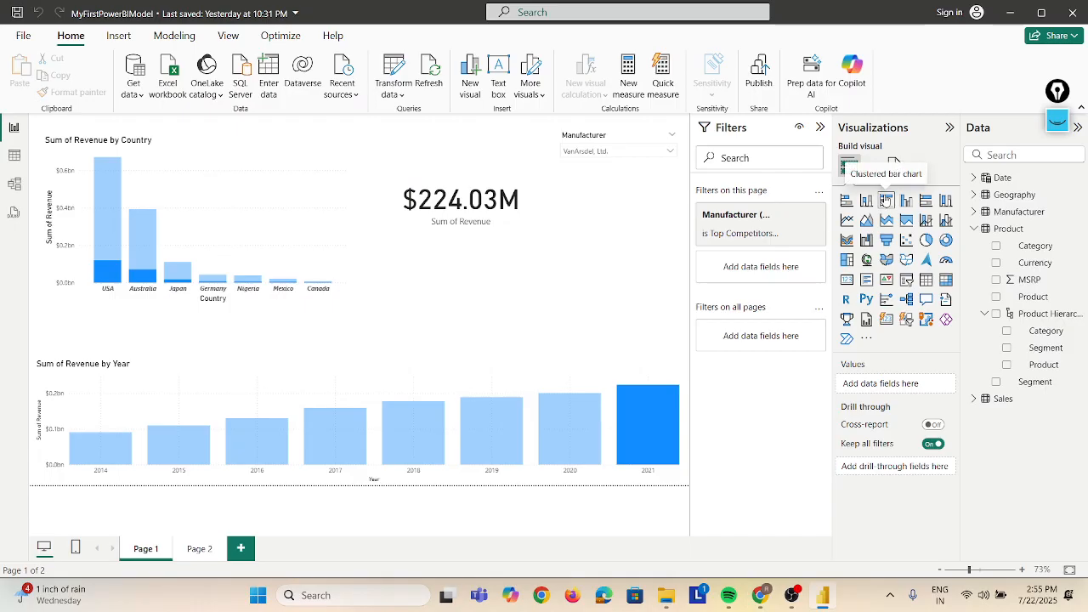
click(886, 200)
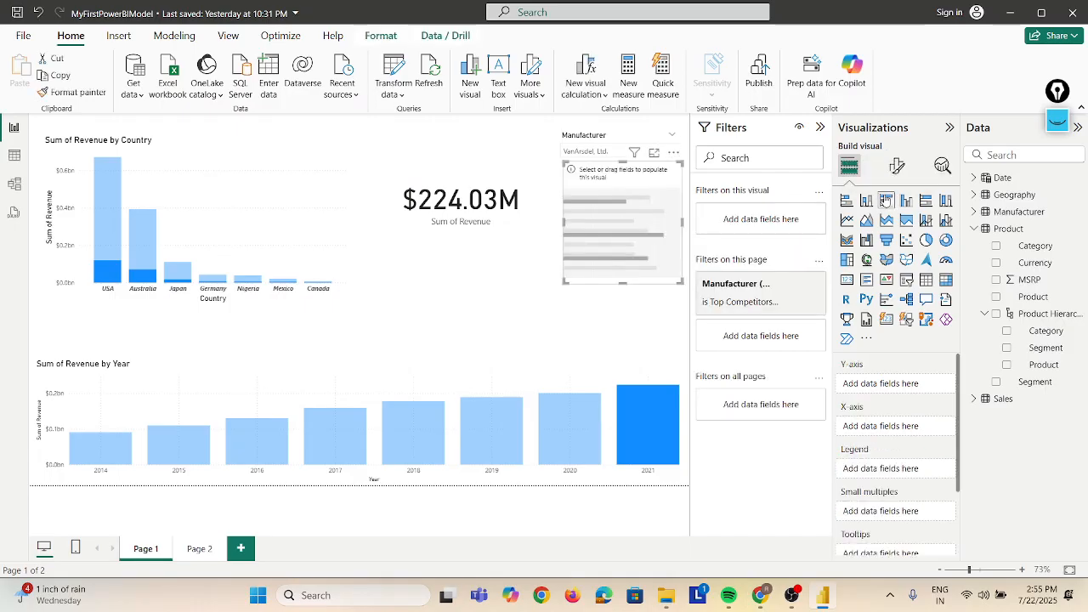
- Read exercise steps 20 to 23 in the browser and add Product Hierarchy and the Sales table's Revenue to the Power BI Desktop bar chart
key(alt+Tab)
scroll(884, 199, down, 4)
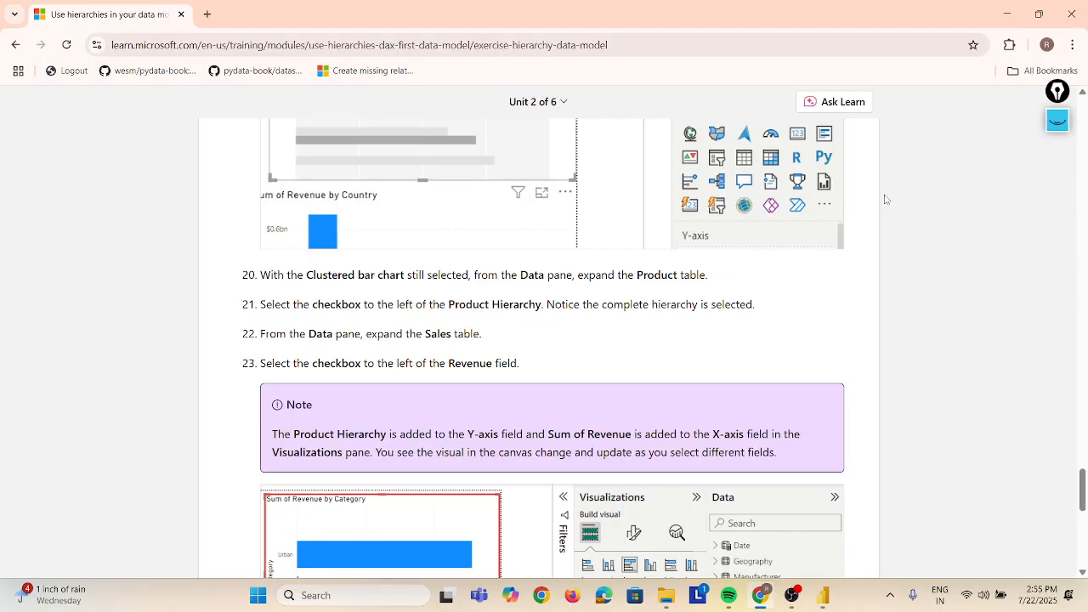
scroll(884, 199, down, 2)
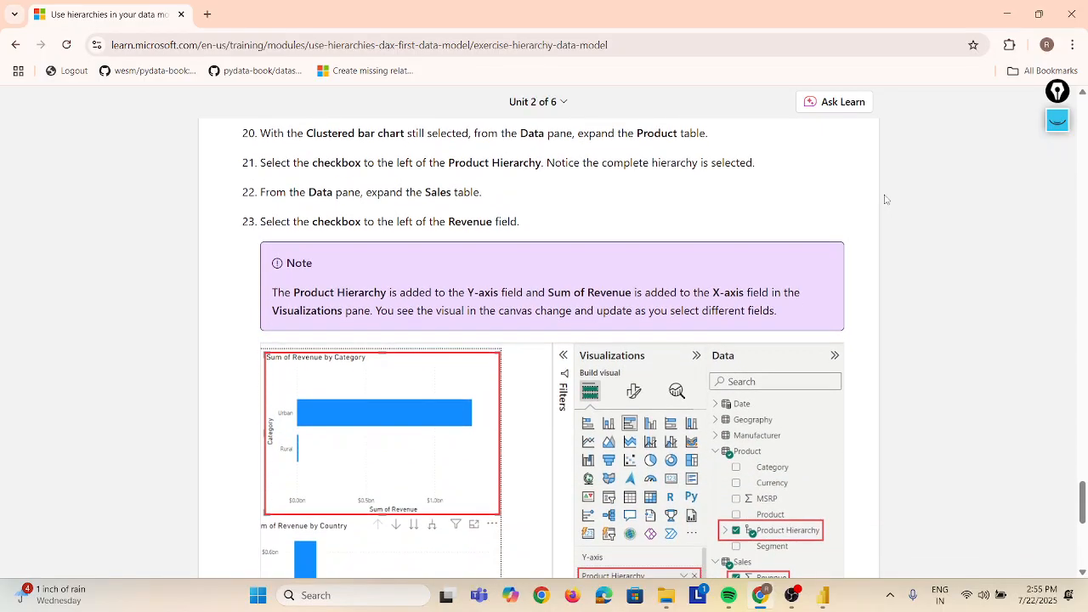
scroll(884, 199, down, 1)
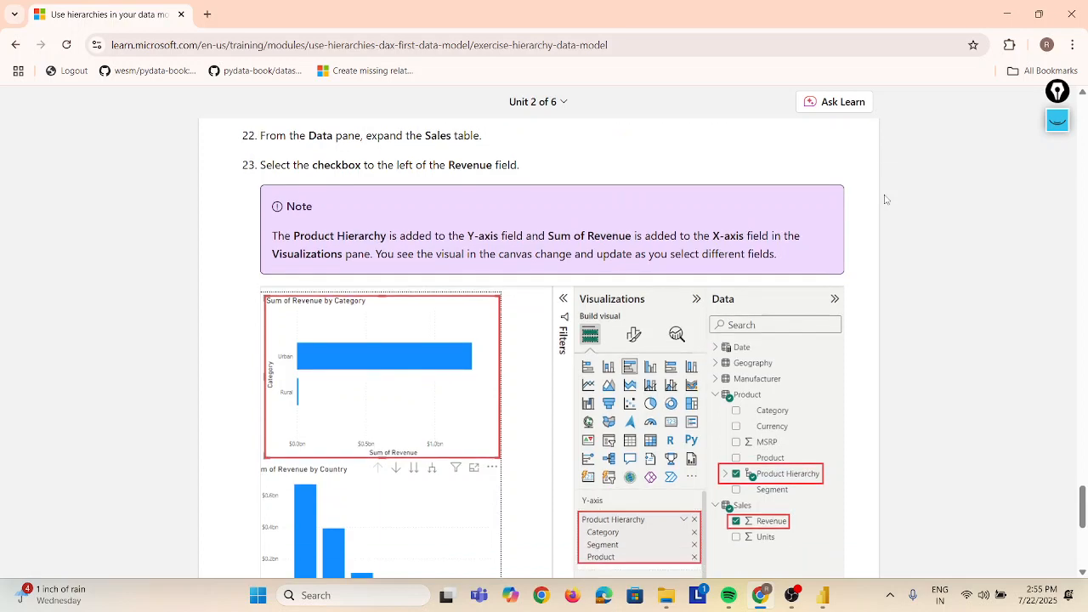
key(alt+Tab)
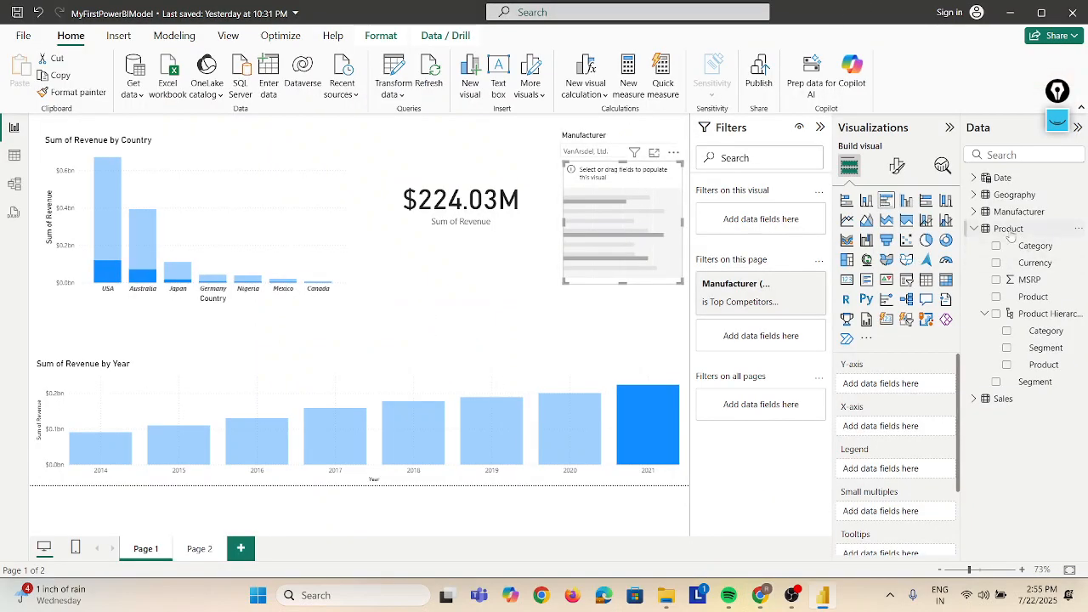
click(998, 315)
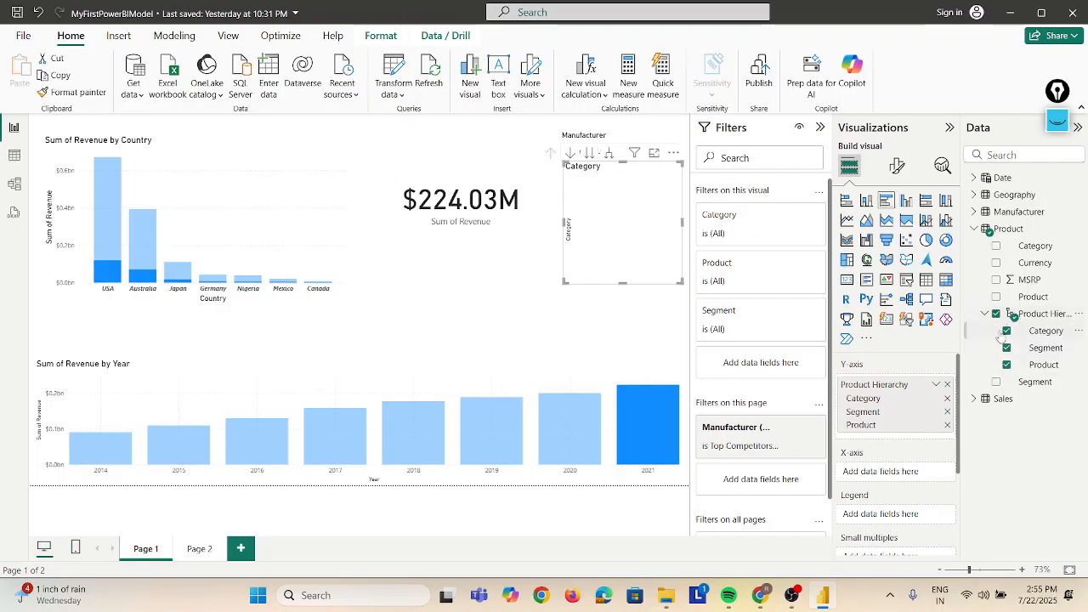
click(975, 403)
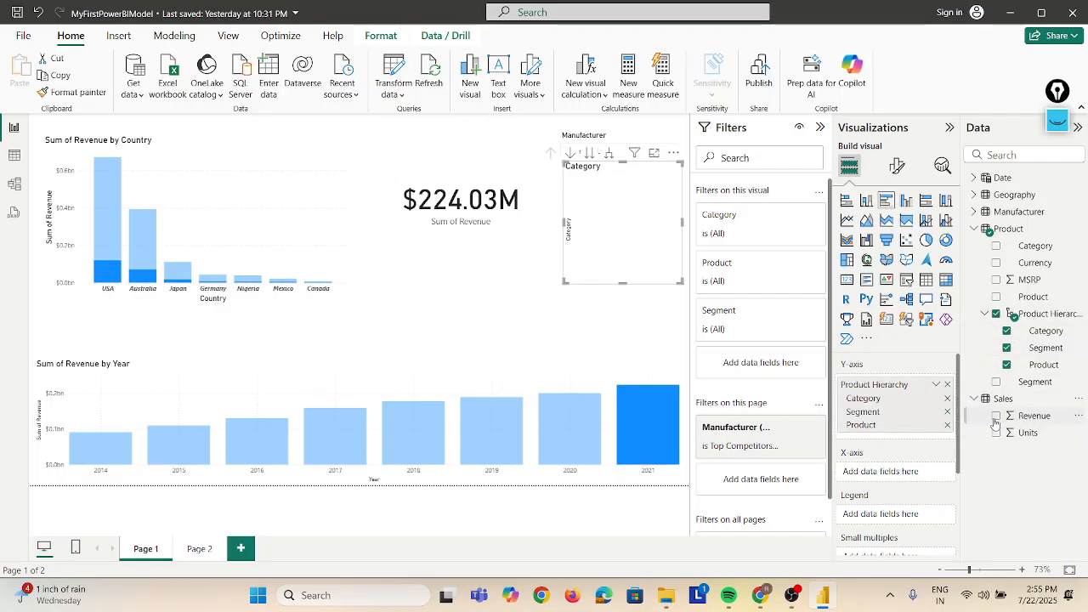
click(996, 417)
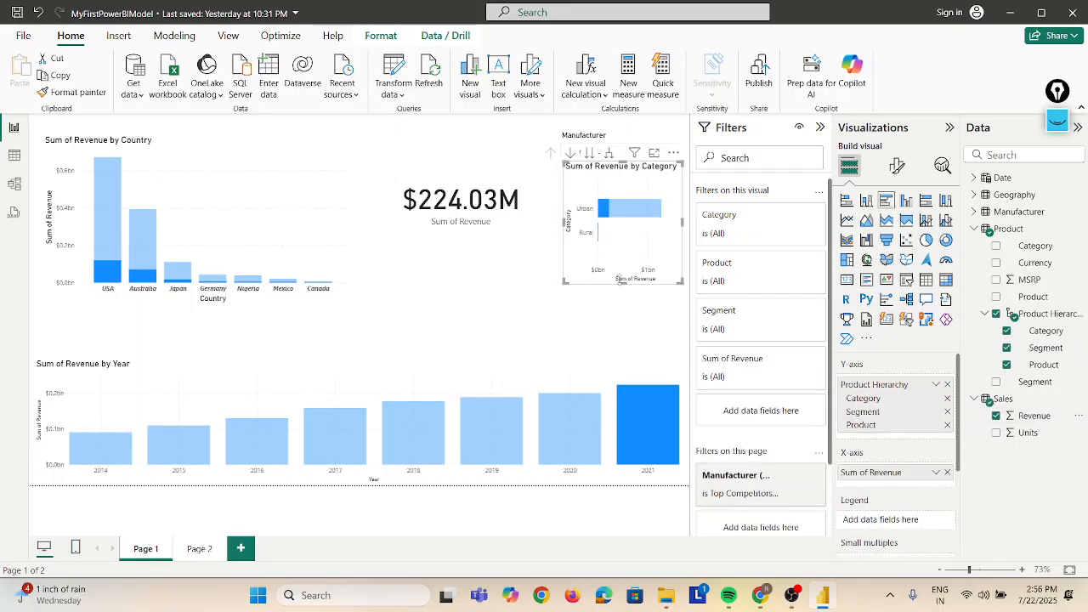
- Enlarge the Sum of Revenue by Category chart downward to just above the yearly chart and leftward over the revenue card
drag(622, 282, 623, 342)
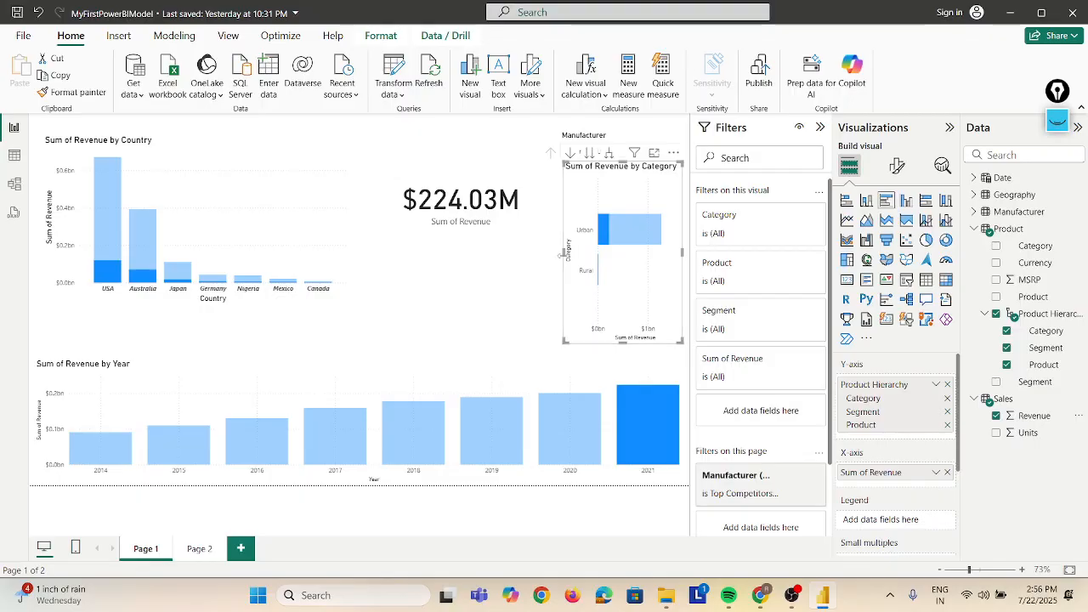
drag(564, 253, 489, 249)
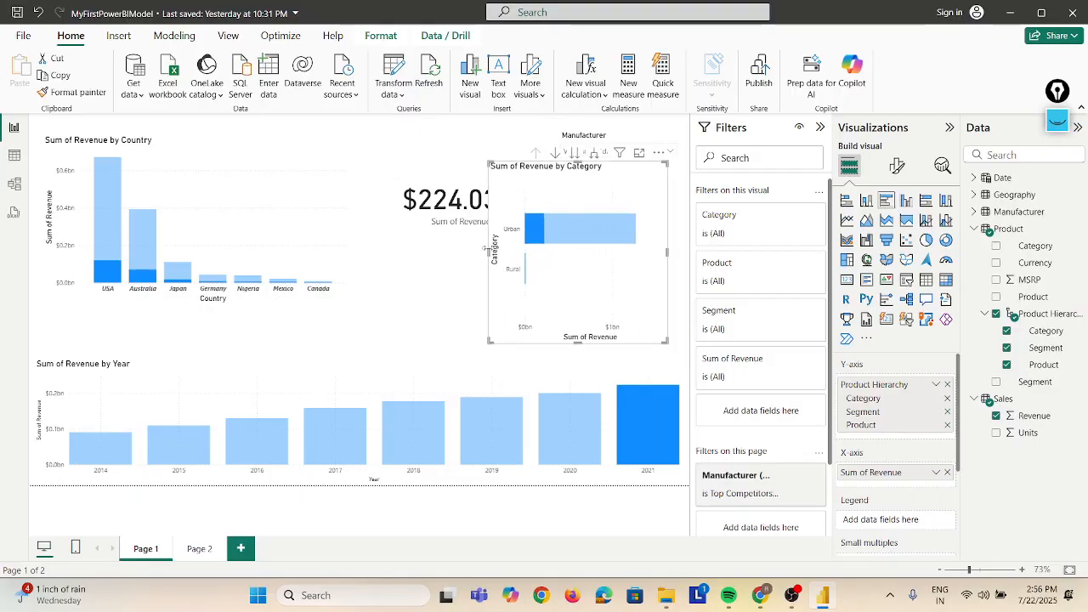
key(alt+Tab)
key(alt+Tab)
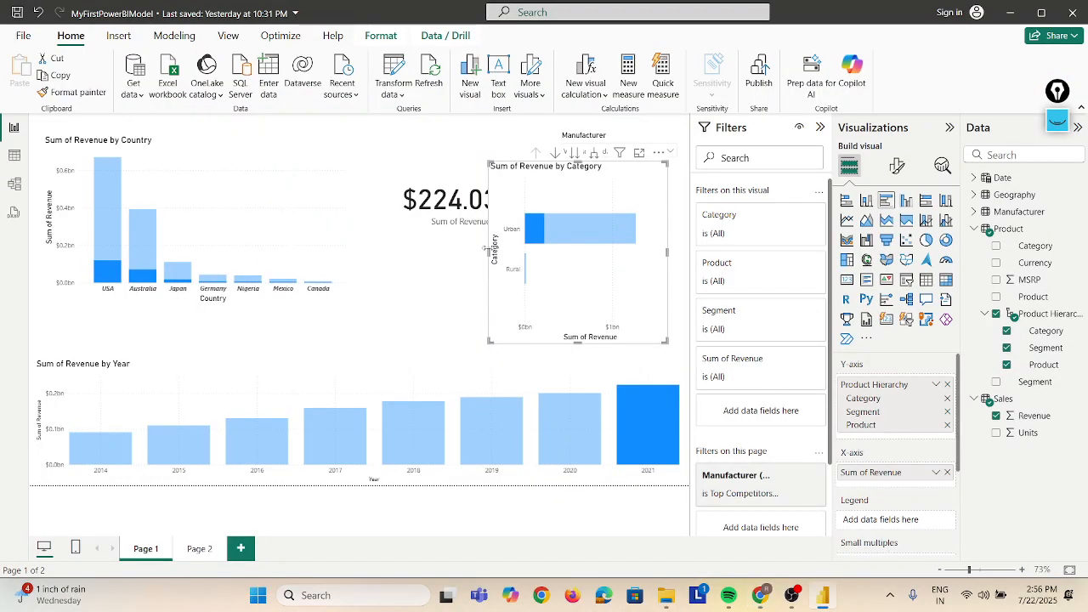
- Clear the 2021 selection in the yearly revenue chart and compare the category chart with the exercise image in the browser
click(640, 451)
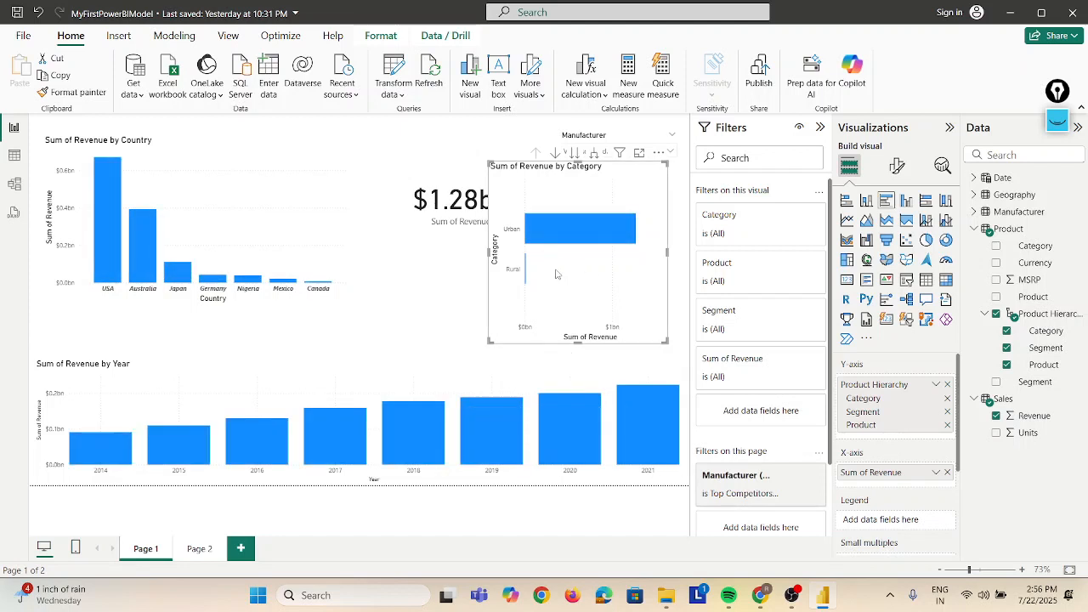
key(alt+Tab)
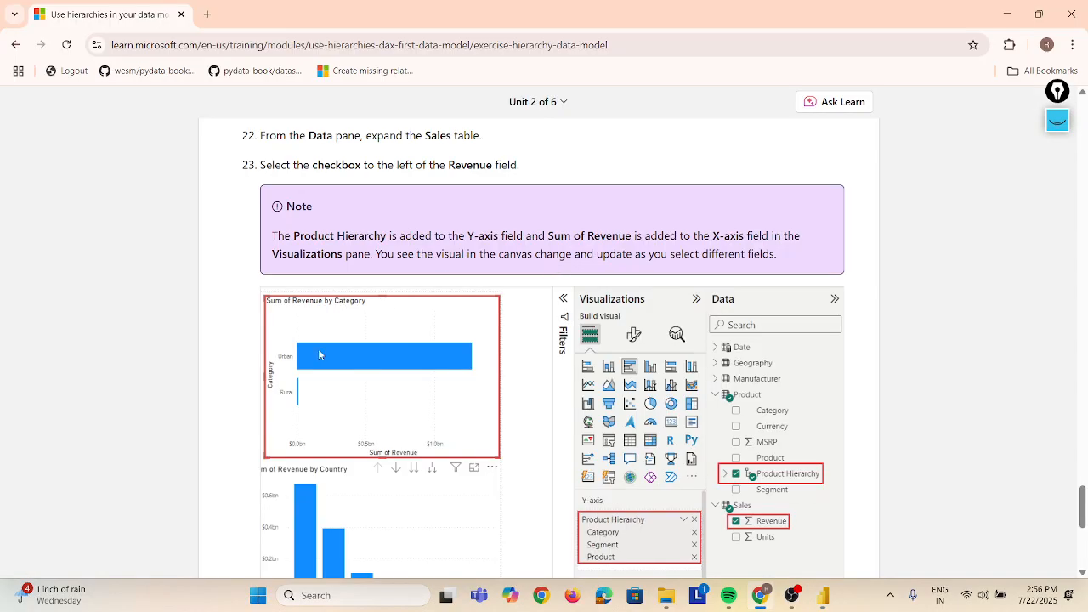
key(alt+Tab)
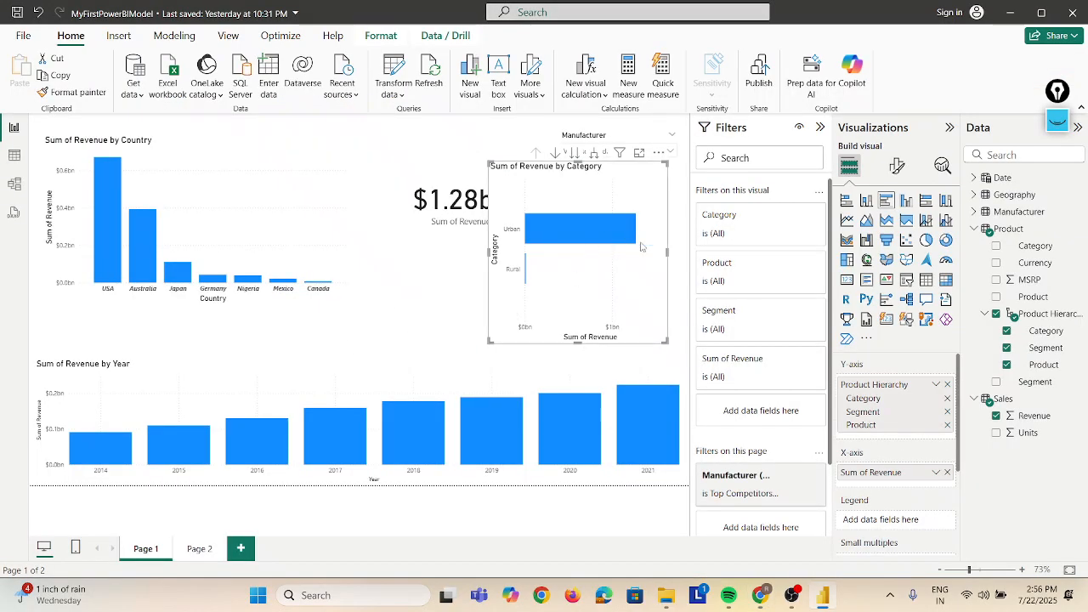
key(alt+Tab)
key(alt+Tab)
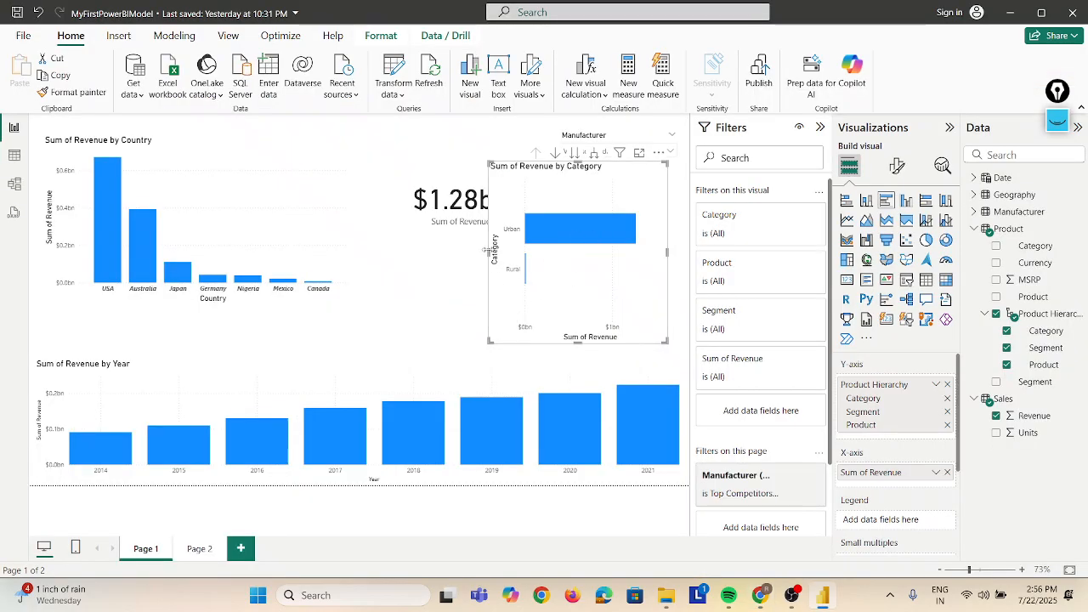
- Shorten the Sum of Revenue card and move the Sum of Revenue by Category chart directly beneath it
click(446, 188)
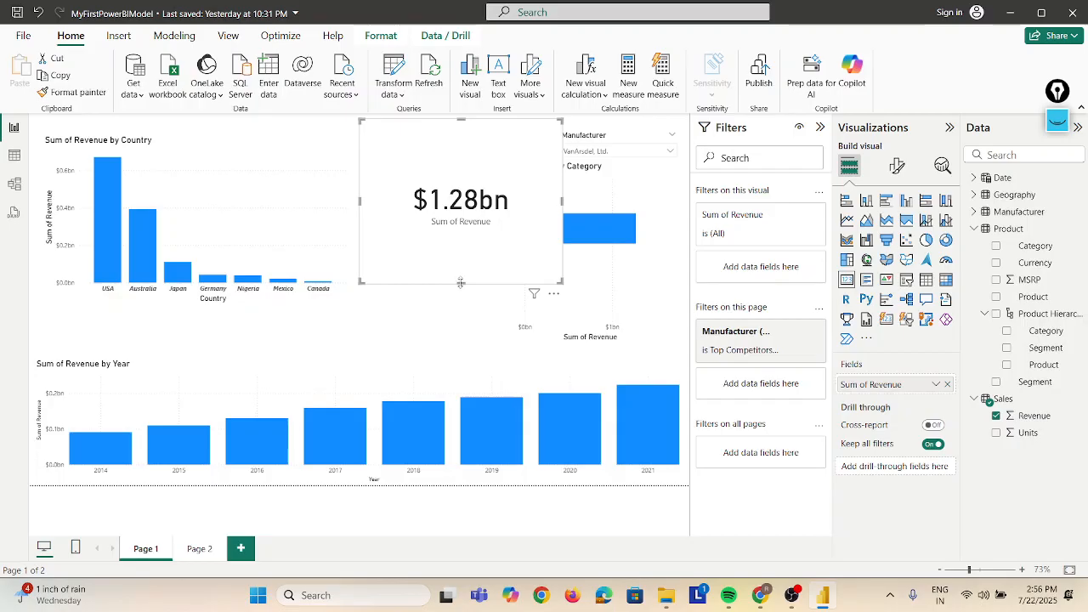
drag(460, 282, 460, 158)
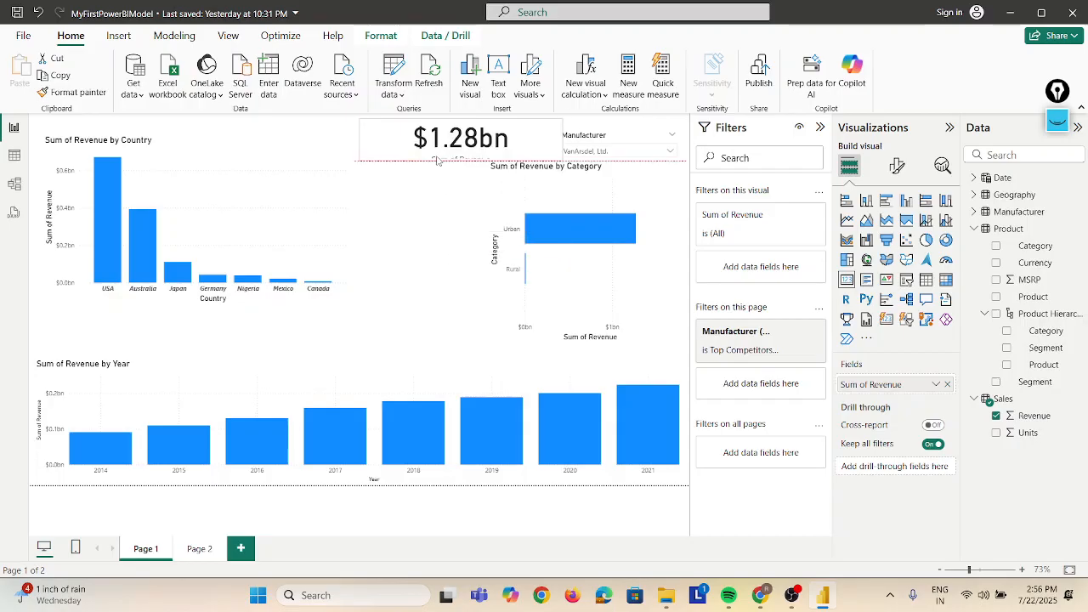
click(499, 210)
drag(499, 210, 404, 208)
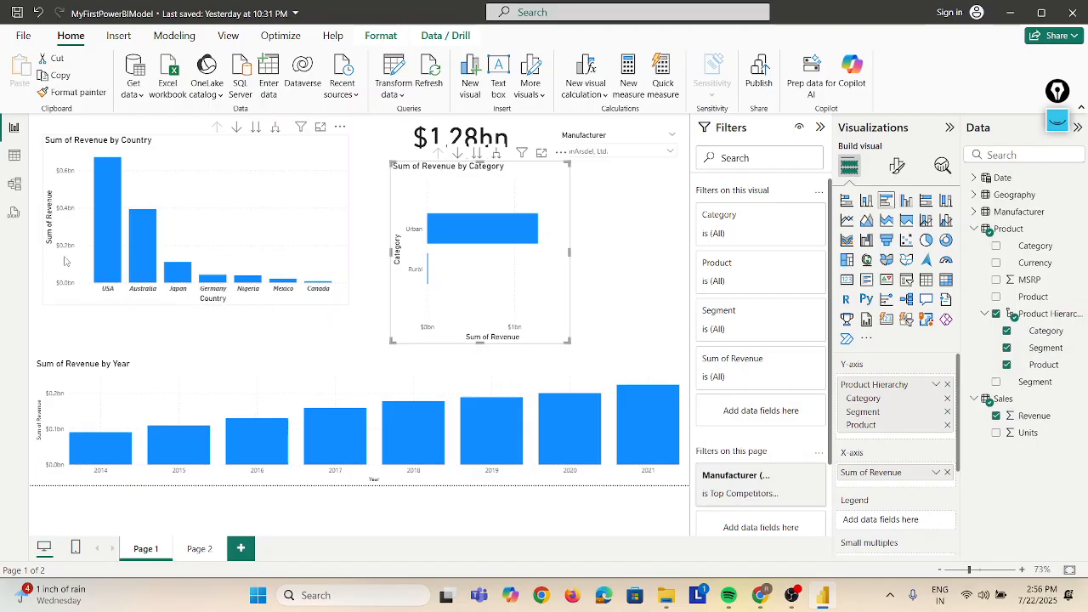
- Review the rest of the exercise and its result image in the browser against the chart in Power BI Desktop
key(alt+Tab)
scroll(64, 261, down, 3)
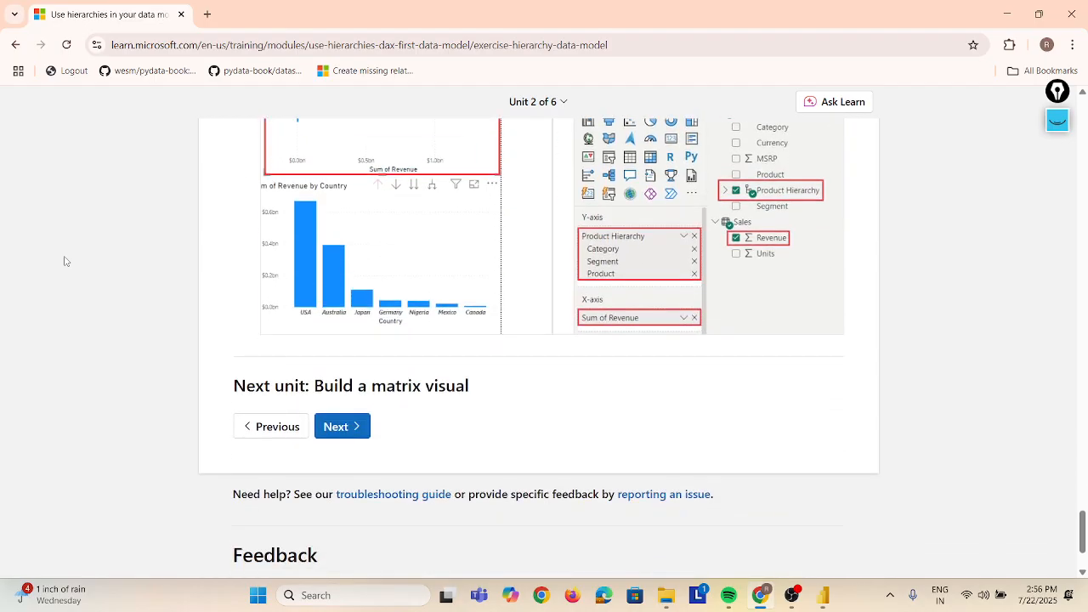
scroll(63, 261, up, 4)
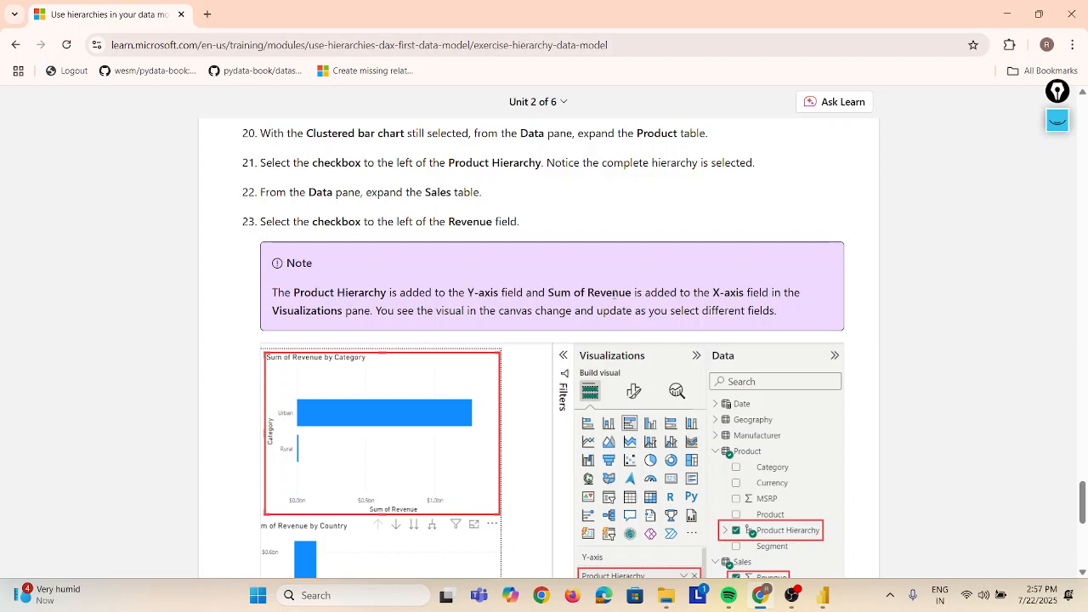
key(alt+Tab)
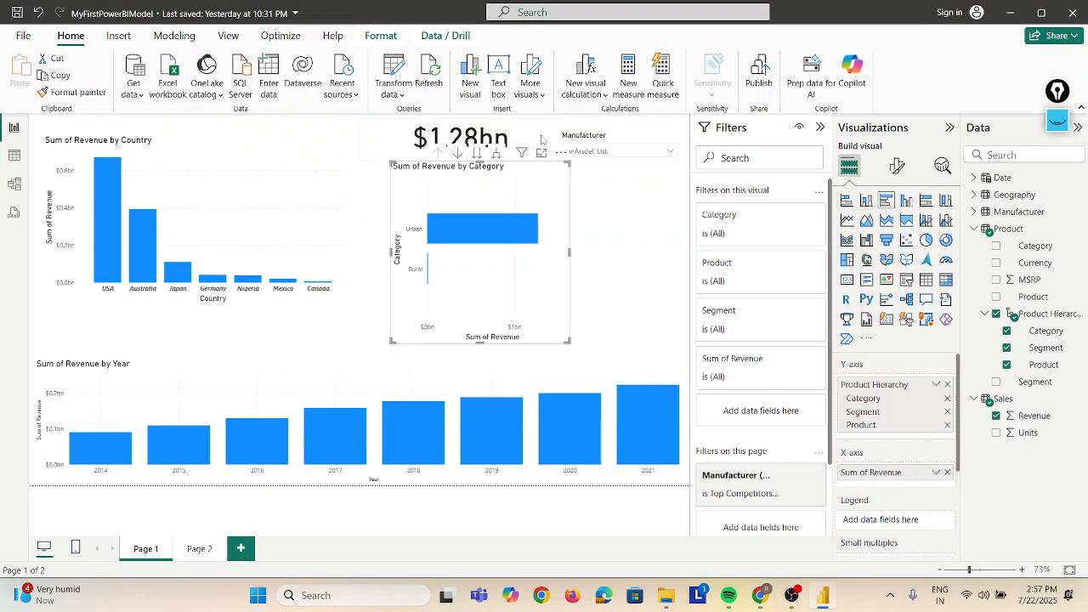
key(alt+Tab)
key(alt+Tab)
- Resize the Sum of Revenue by Category chart to sit clear of the card, and show its Segment level with drill-down turned on
drag(571, 344, 607, 358)
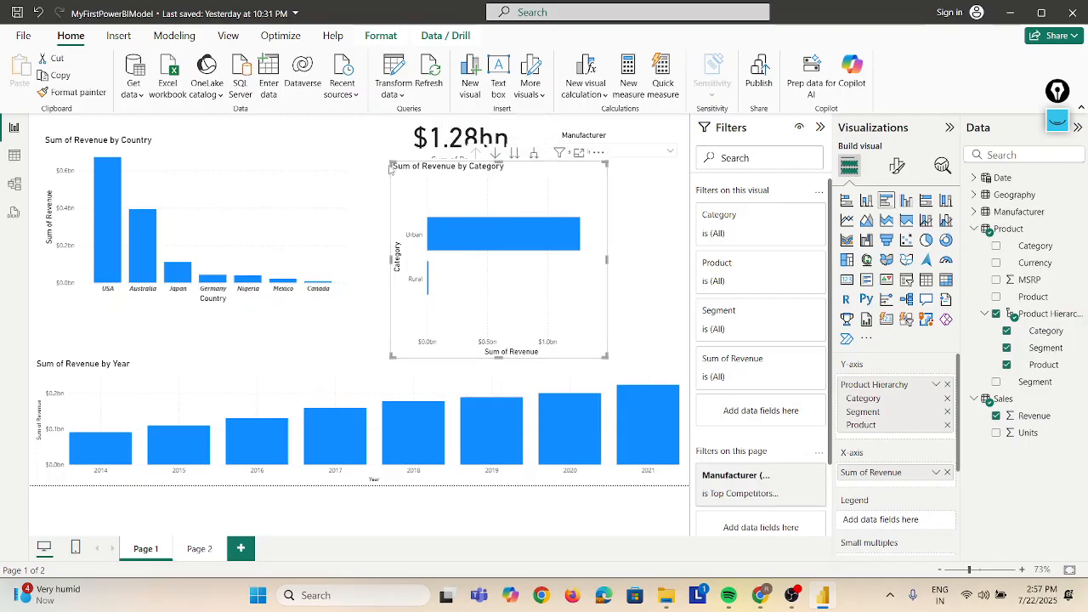
drag(392, 163, 378, 181)
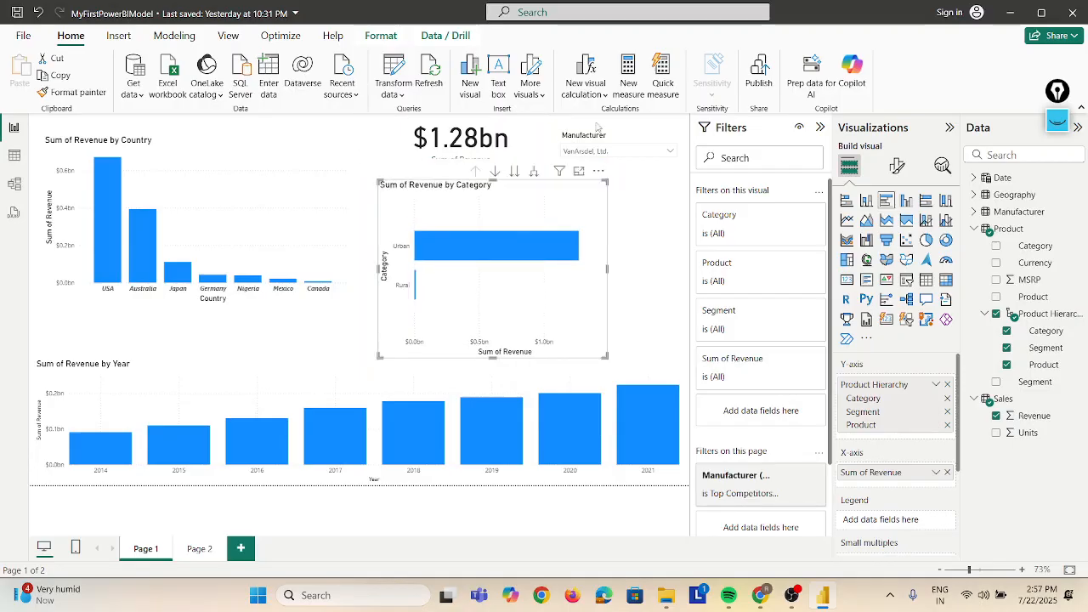
click(494, 172)
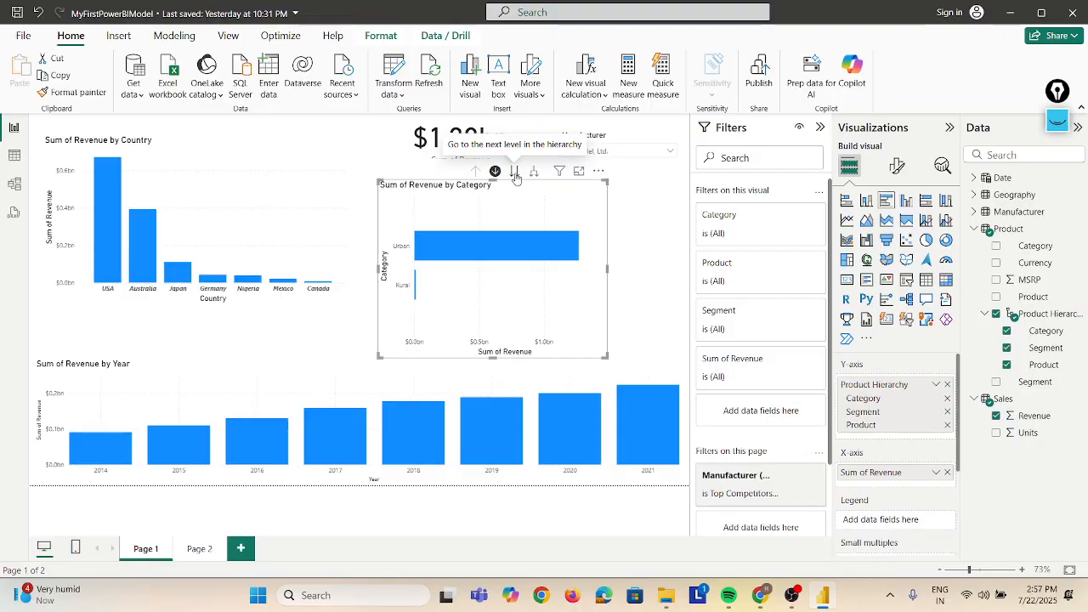
click(515, 172)
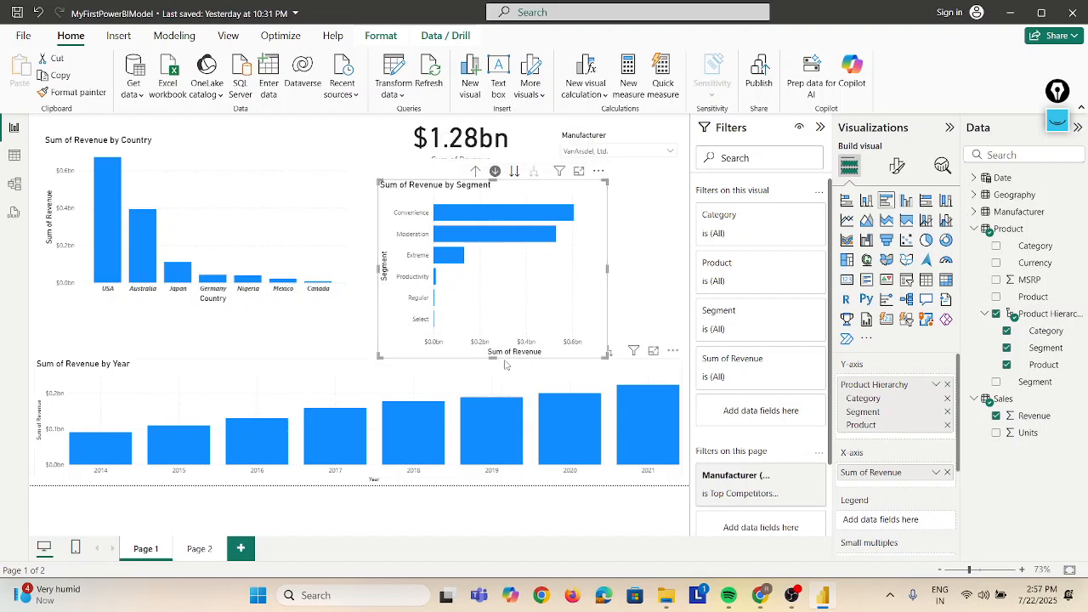
- Enlarge the Sum of Revenue by Segment chart downward and leftward and advance it to the Product level of the hierarchy
drag(493, 357, 493, 399)
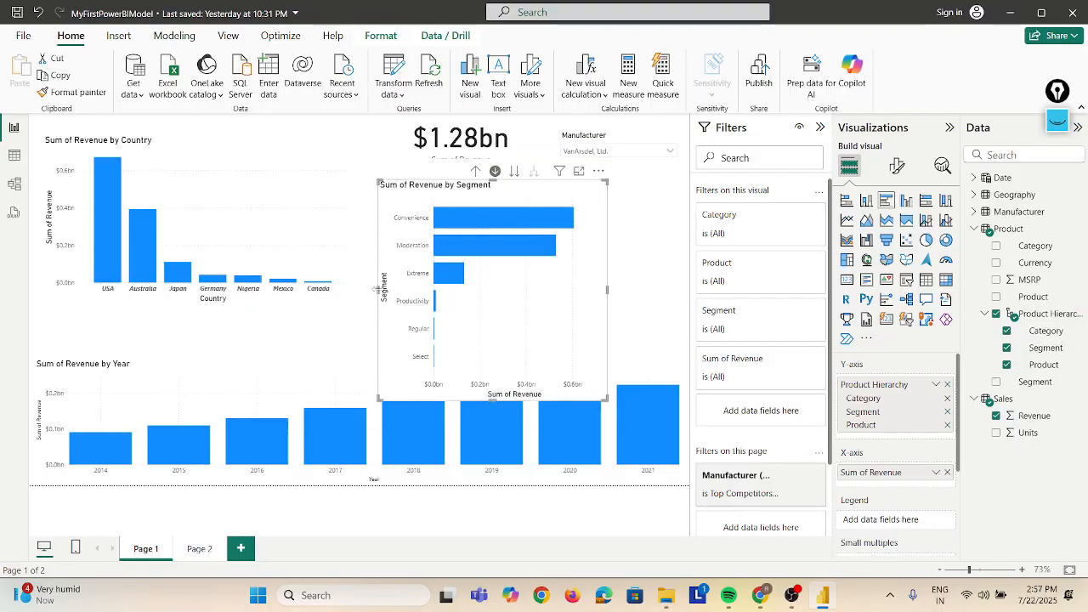
drag(376, 289, 328, 289)
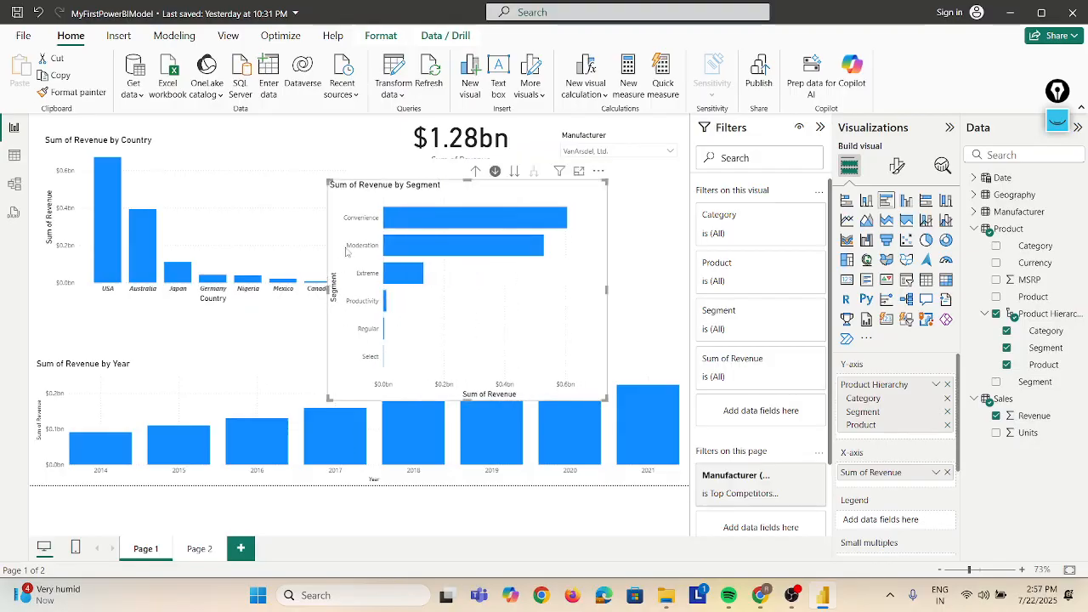
click(513, 172)
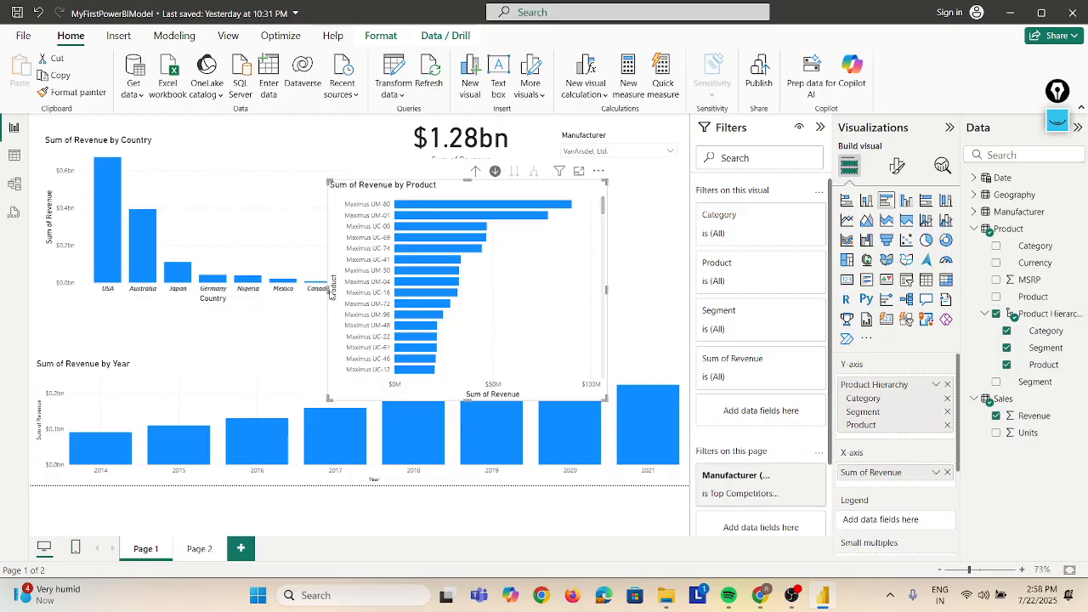
- Widen the Sum of Revenue by Product chart leftward and drill it back up through Segment to the Category level
drag(329, 291, 248, 277)
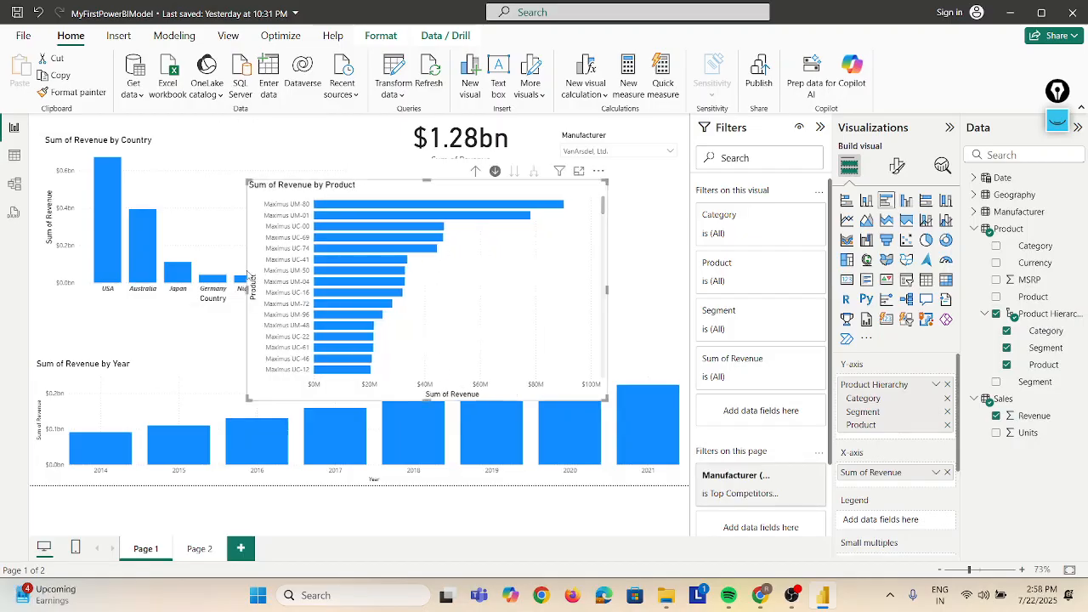
click(476, 172)
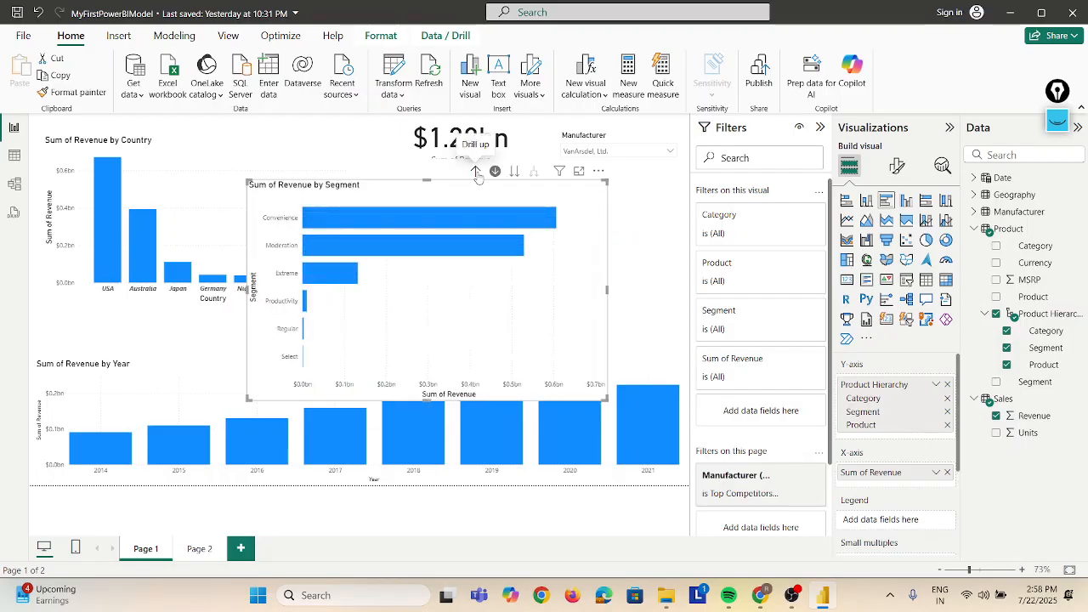
click(476, 172)
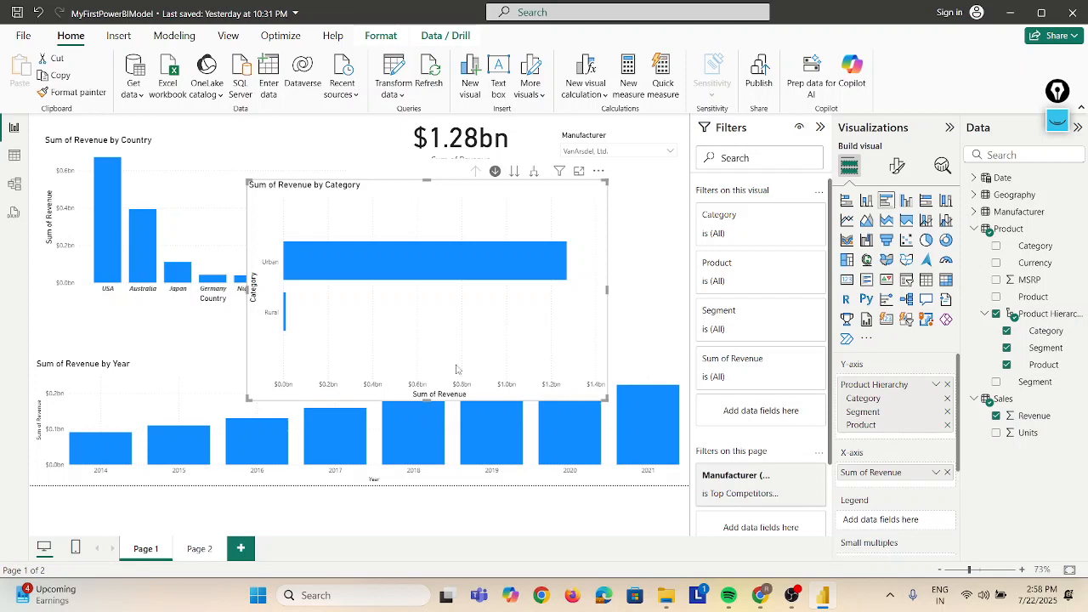
- Shrink the Sum of Revenue by Category chart to fit beside the Country chart and above the Year chart, and turn off its drill-down mode
drag(425, 402, 425, 297)
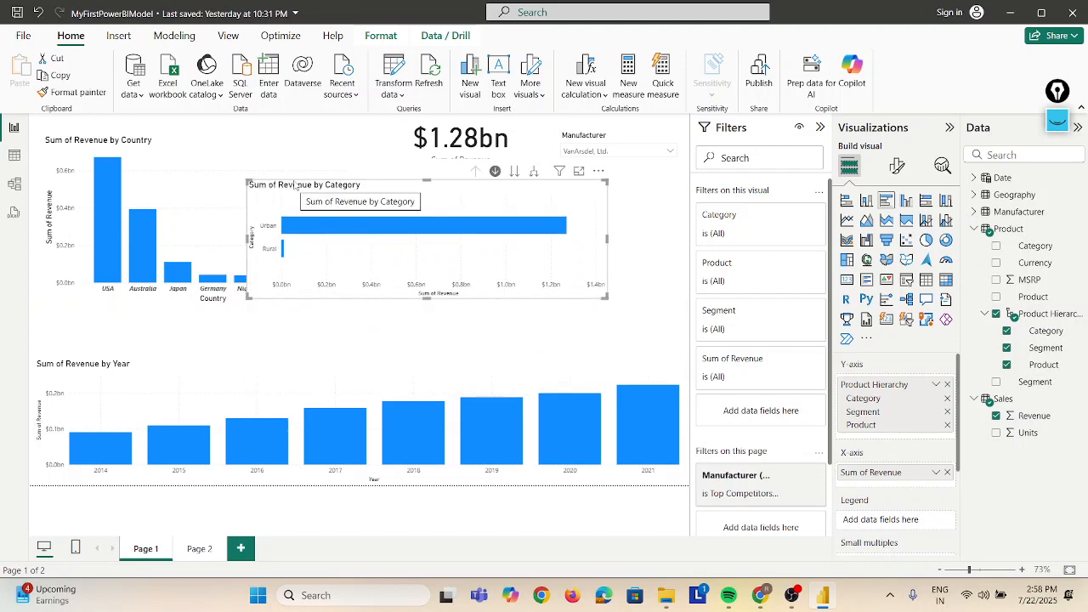
drag(247, 180, 358, 174)
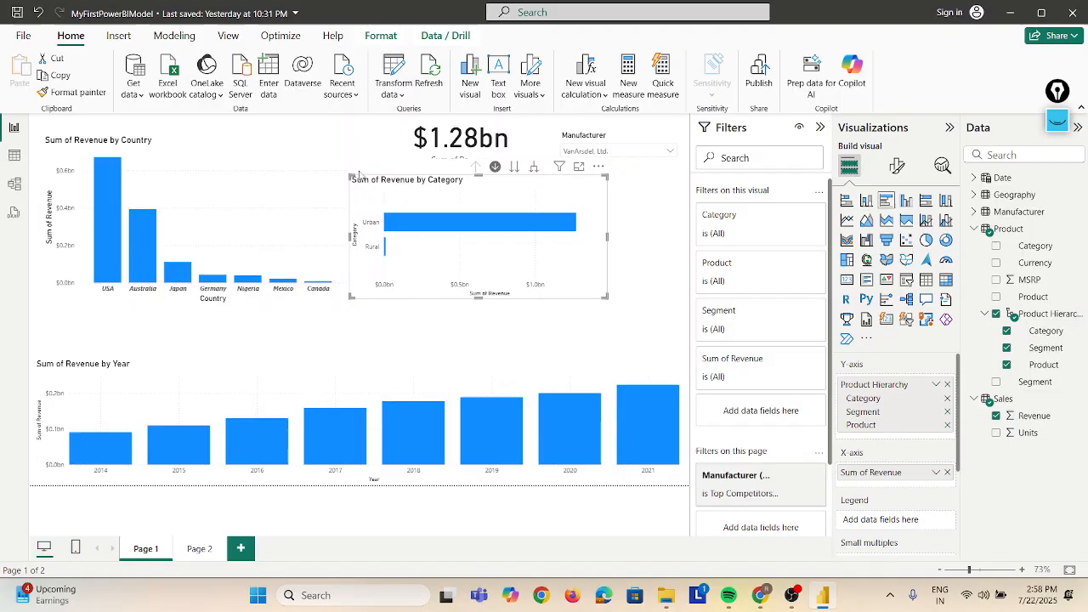
click(497, 168)
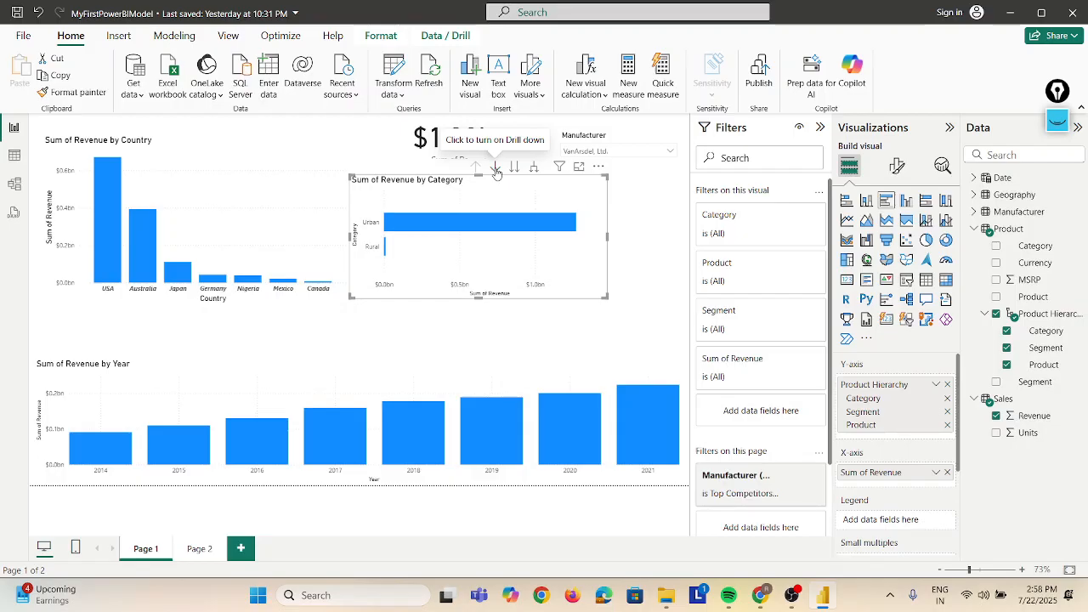
- Switch to the Microsoft Learn exercise in the browser and view the end of the unit
key(alt+Tab)
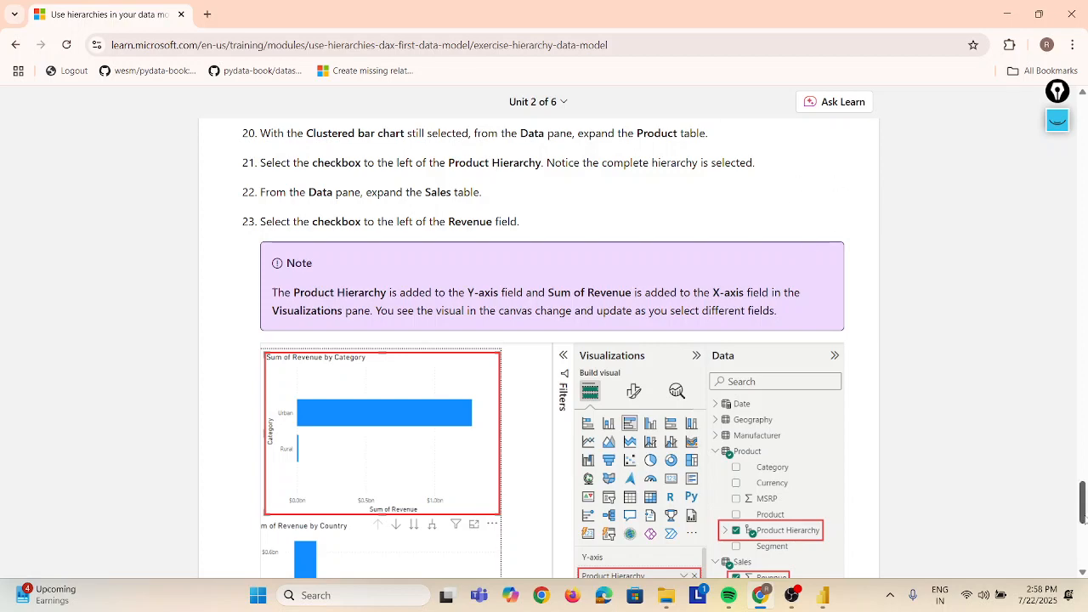
drag(1083, 520, 1083, 549)
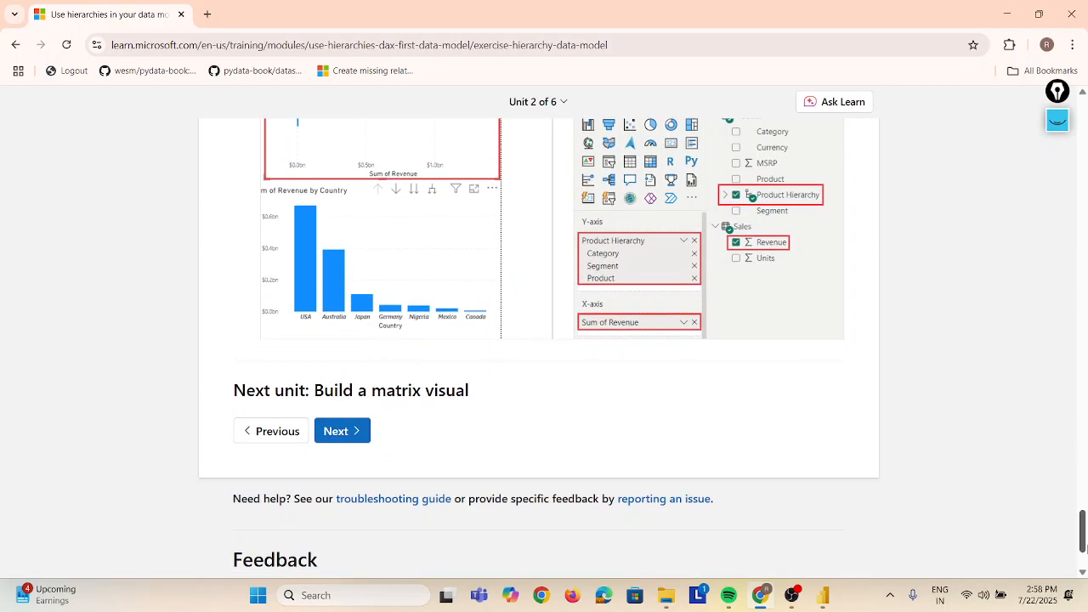